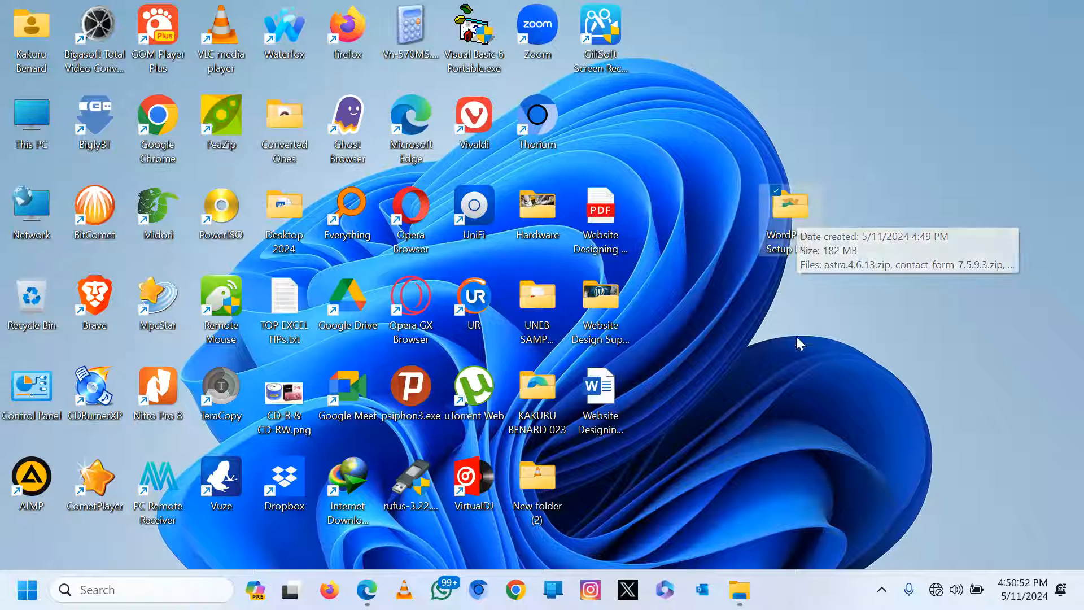
# Open WordPress Setup Files and point out the xampp, wordpress-6.5.2, simply-static, contact-form-7 and astra files.
pyautogui.moveTo(806, 233)
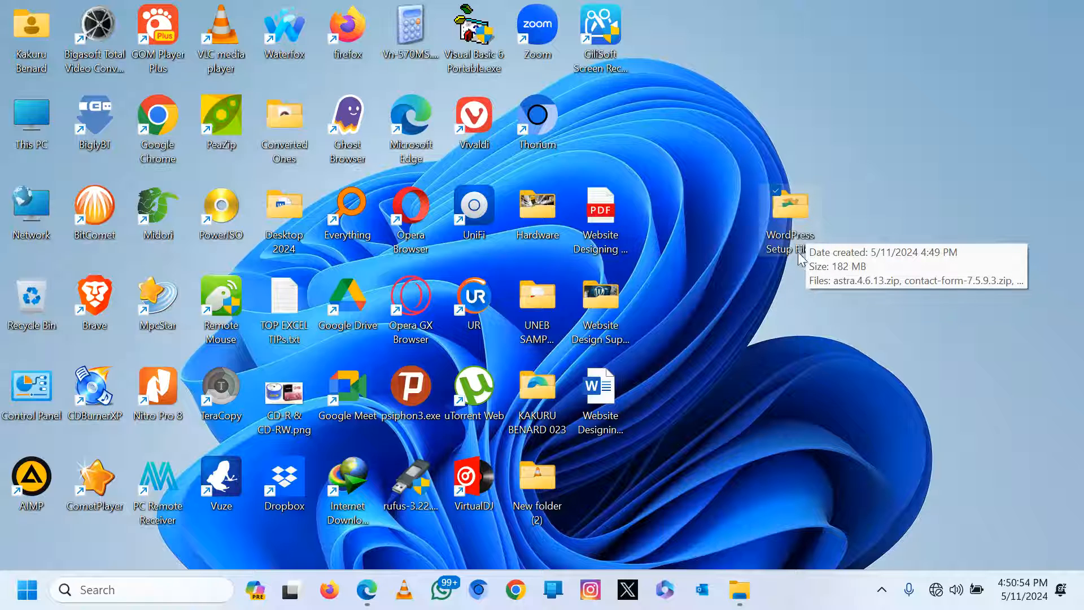
pyautogui.doubleClick(793, 218)
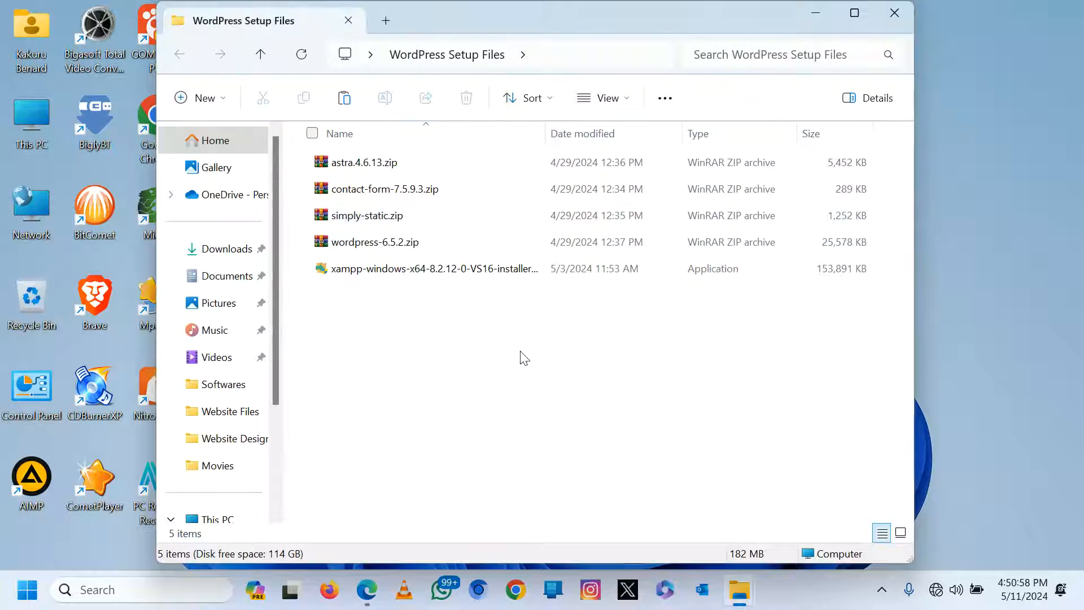
pyautogui.click(379, 270)
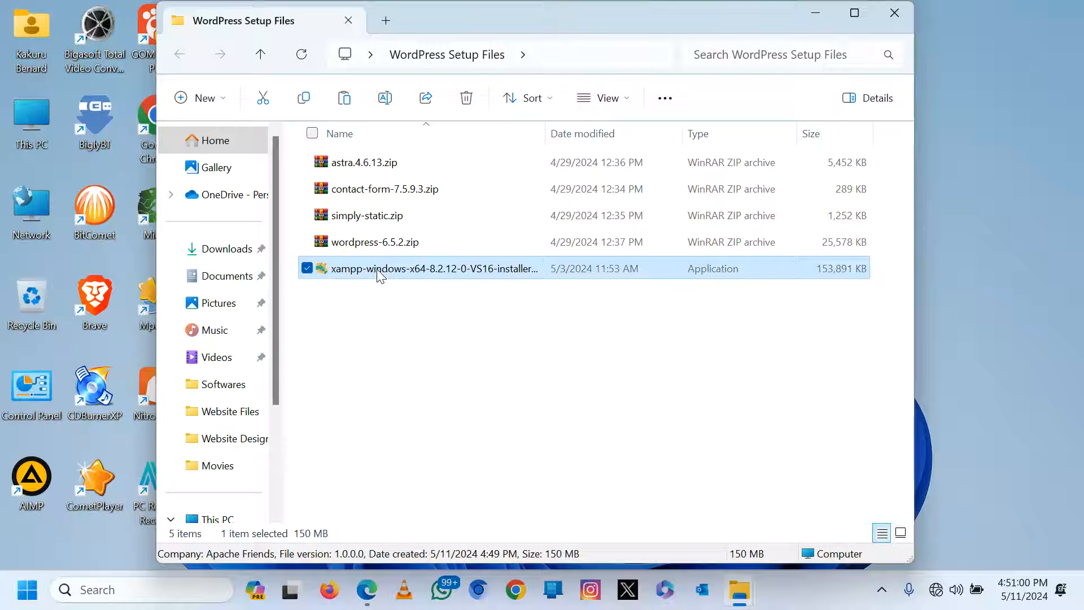
pyautogui.click(371, 246)
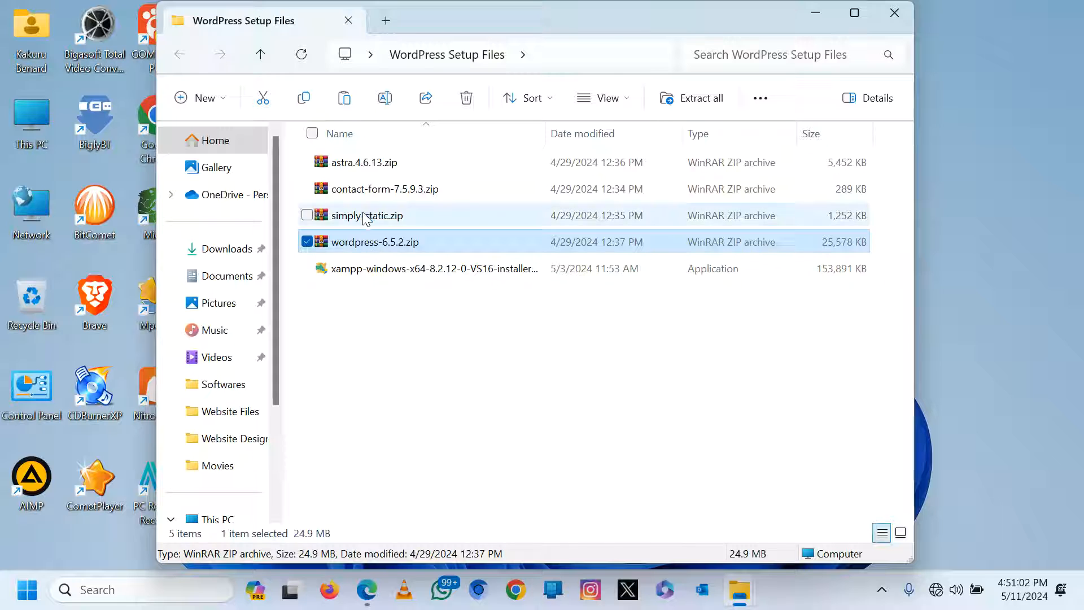
pyautogui.click(365, 217)
pyautogui.click(377, 194)
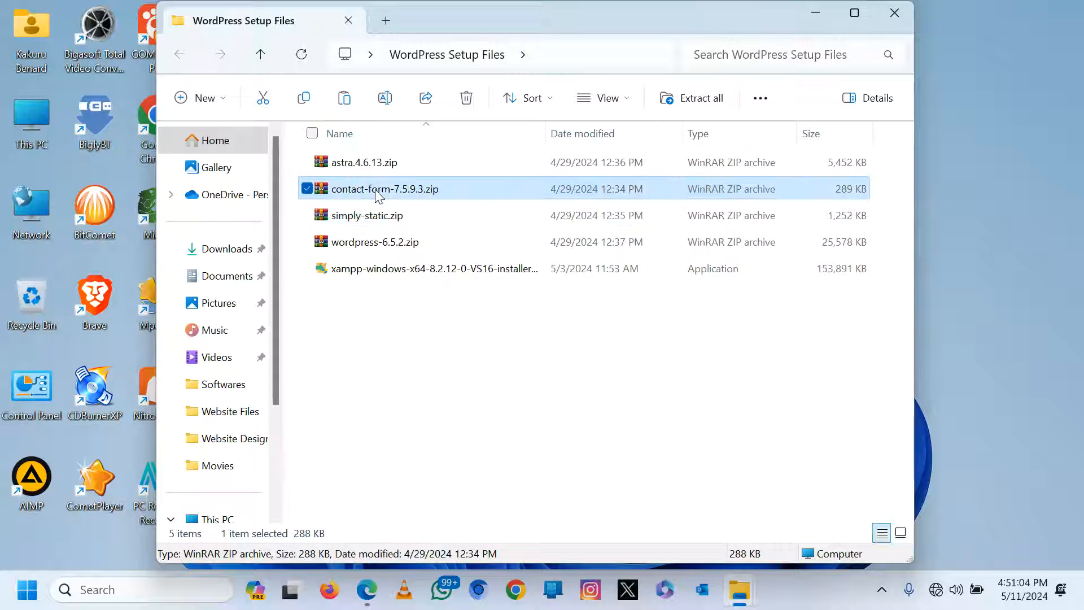
pyautogui.click(372, 168)
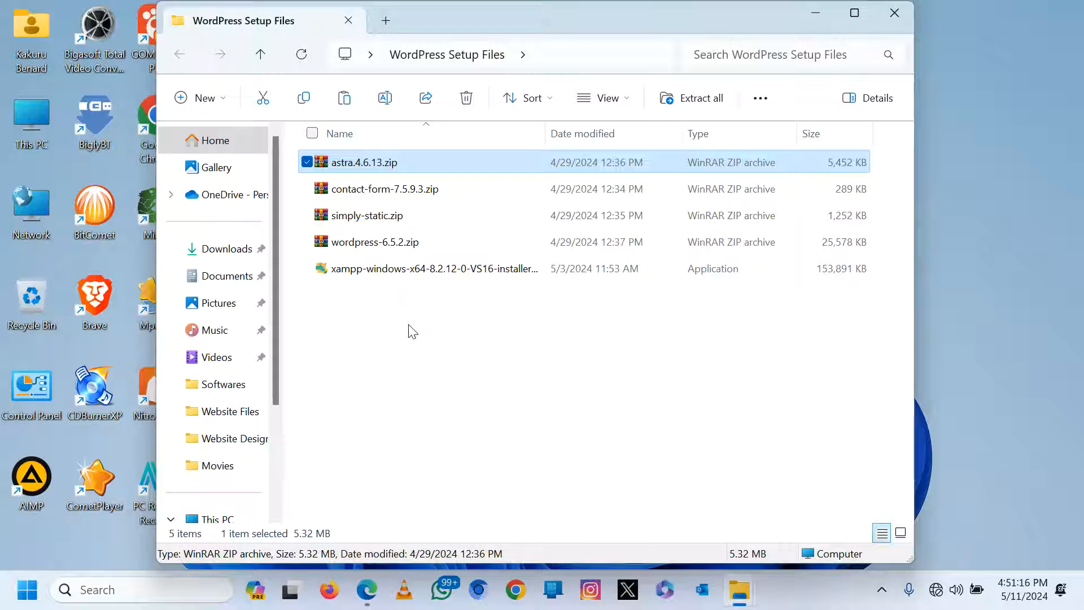
# Run the XAMPP installer with default components, the C:\xampp folder and English language.
pyautogui.doubleClick(348, 277)
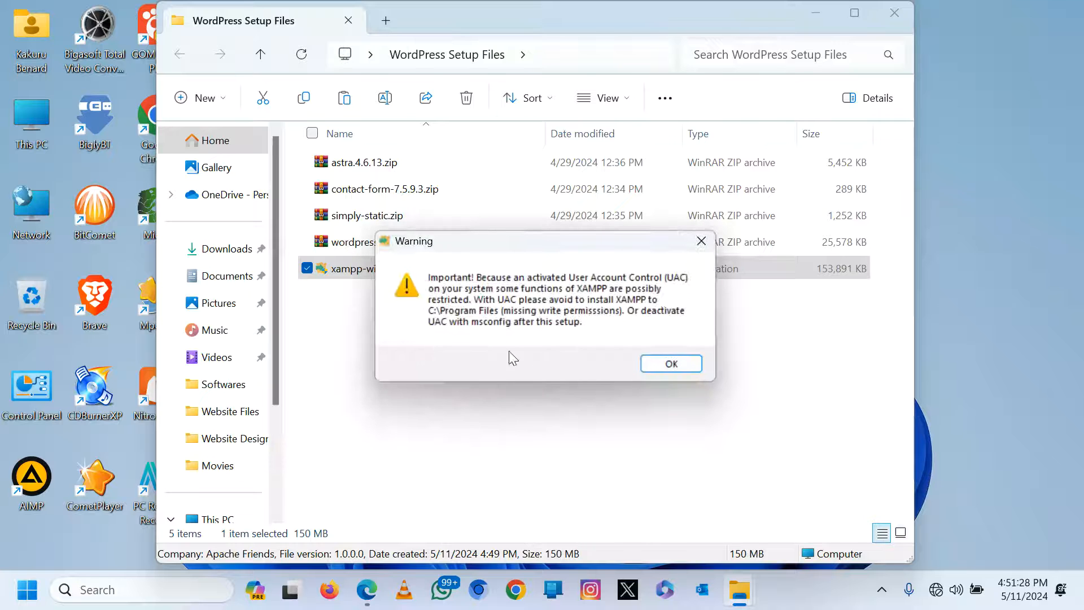
pyautogui.click(668, 364)
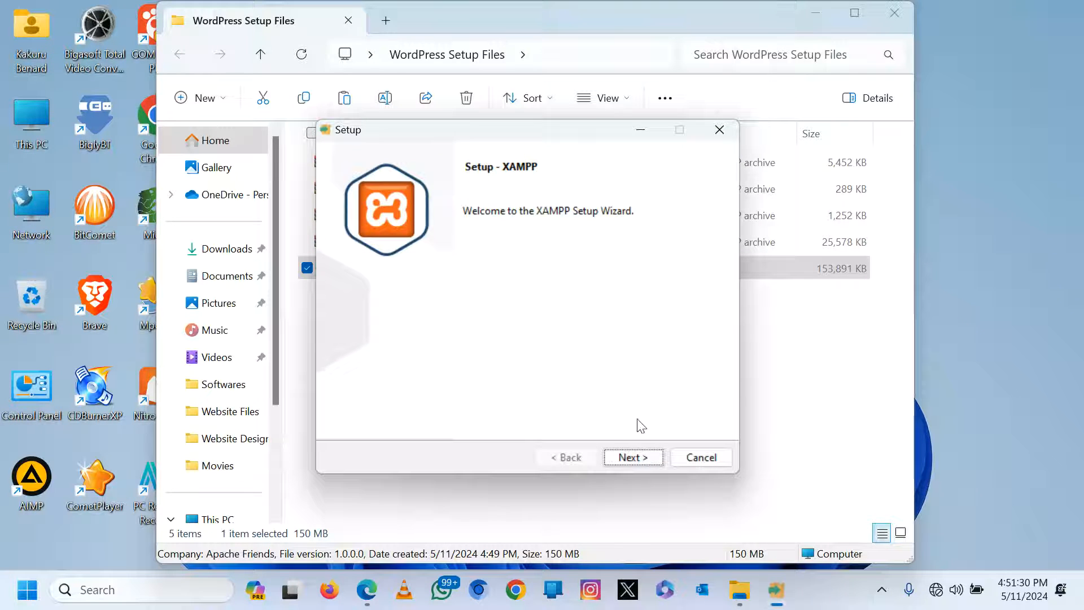
pyautogui.click(635, 458)
pyautogui.click(637, 458)
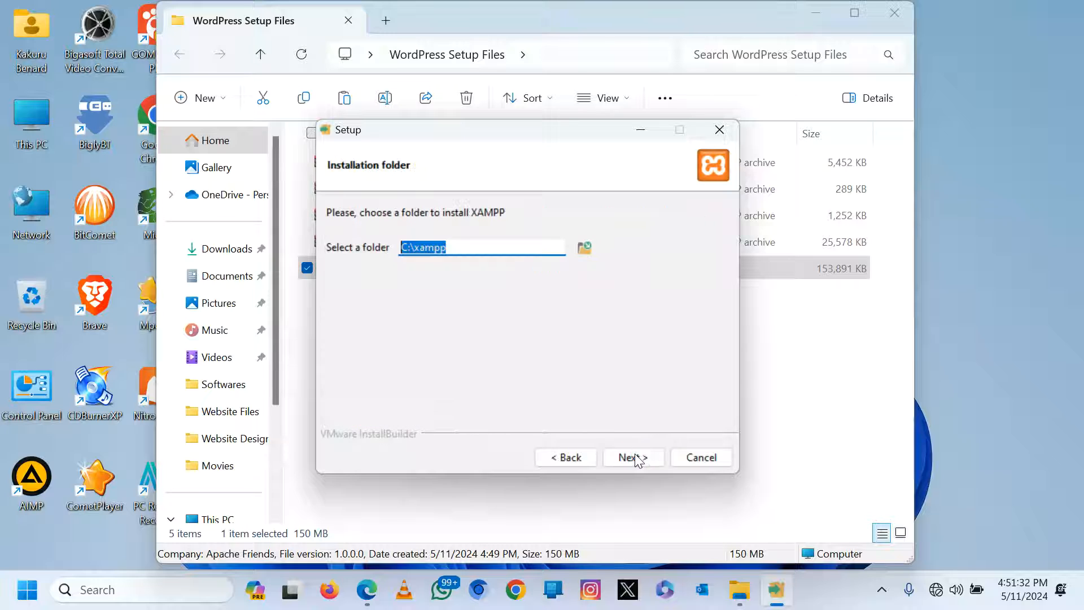
pyautogui.click(637, 458)
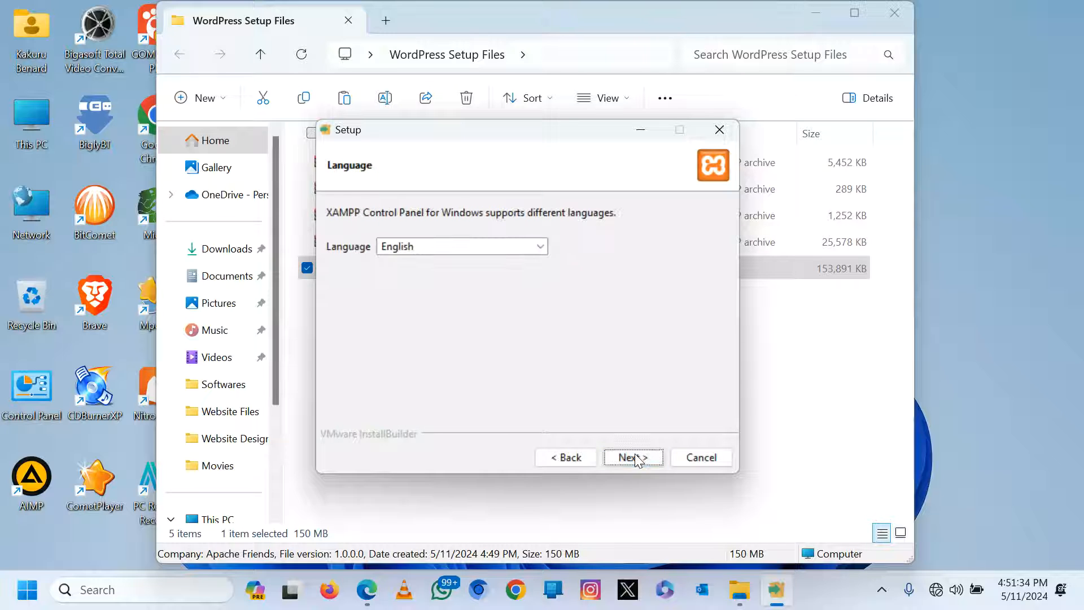
pyautogui.click(637, 458)
pyautogui.click(635, 455)
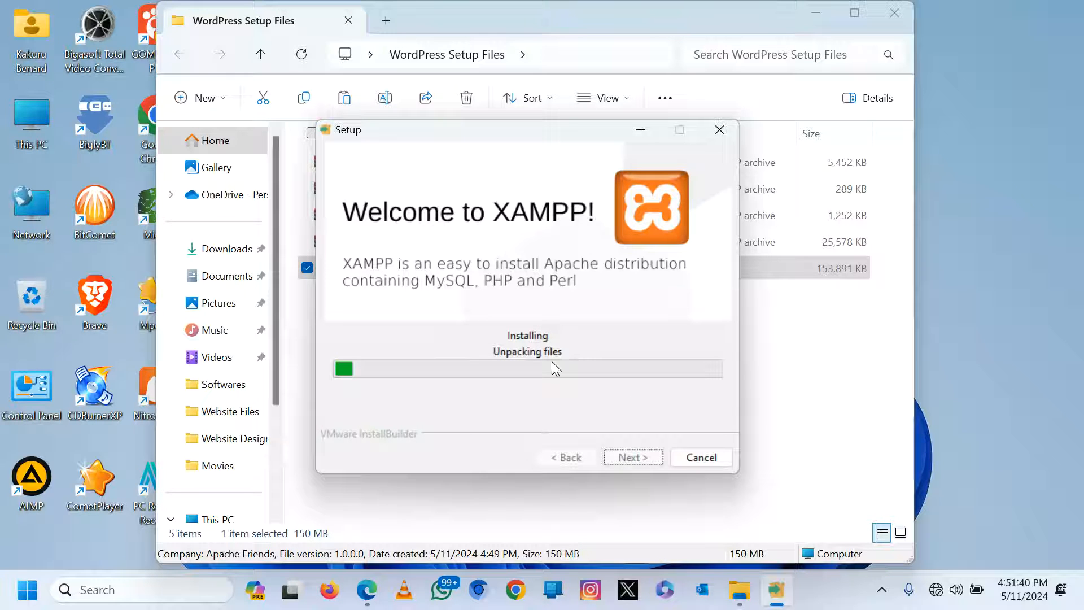
# Bring up the Website Designing For NLSC PDF and scroll to page 18's XAMPP Control Panel images.
pyautogui.click(376, 590)
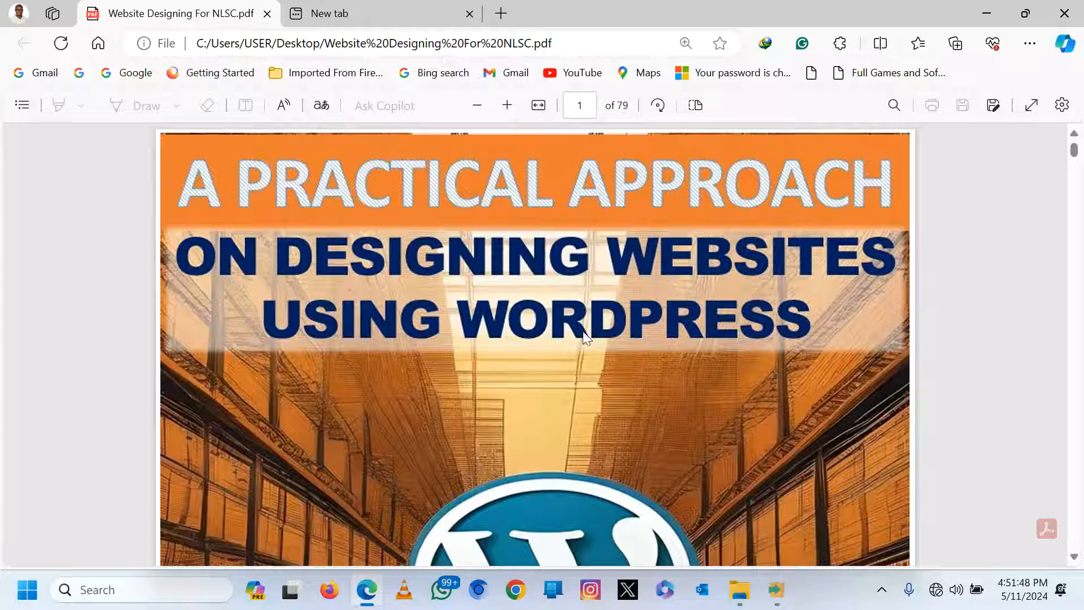
pyautogui.scroll(-10, 584, 334)
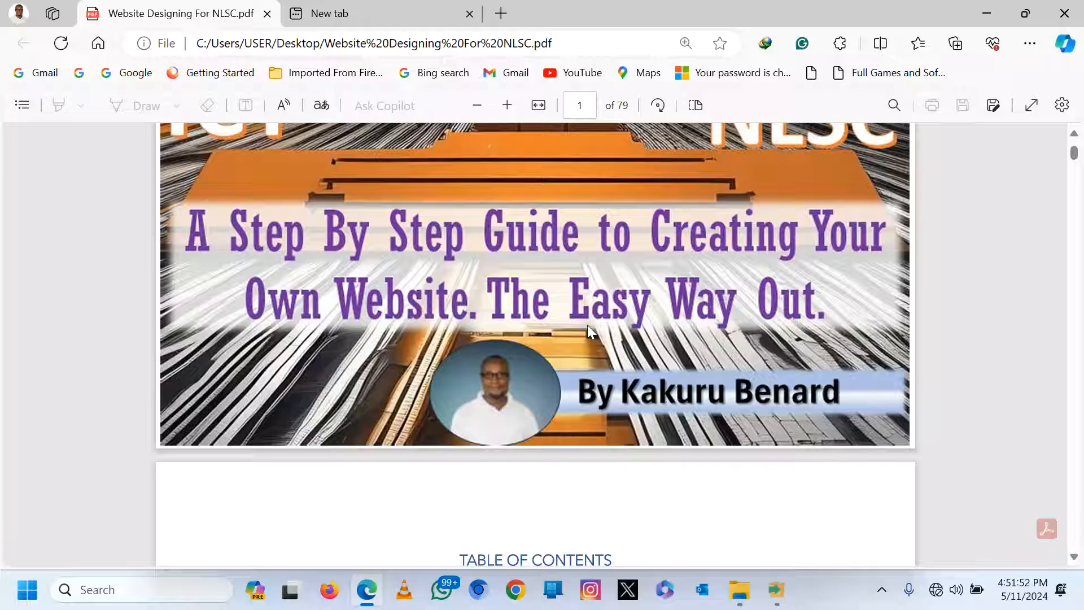
pyautogui.scroll(-12, 588, 328)
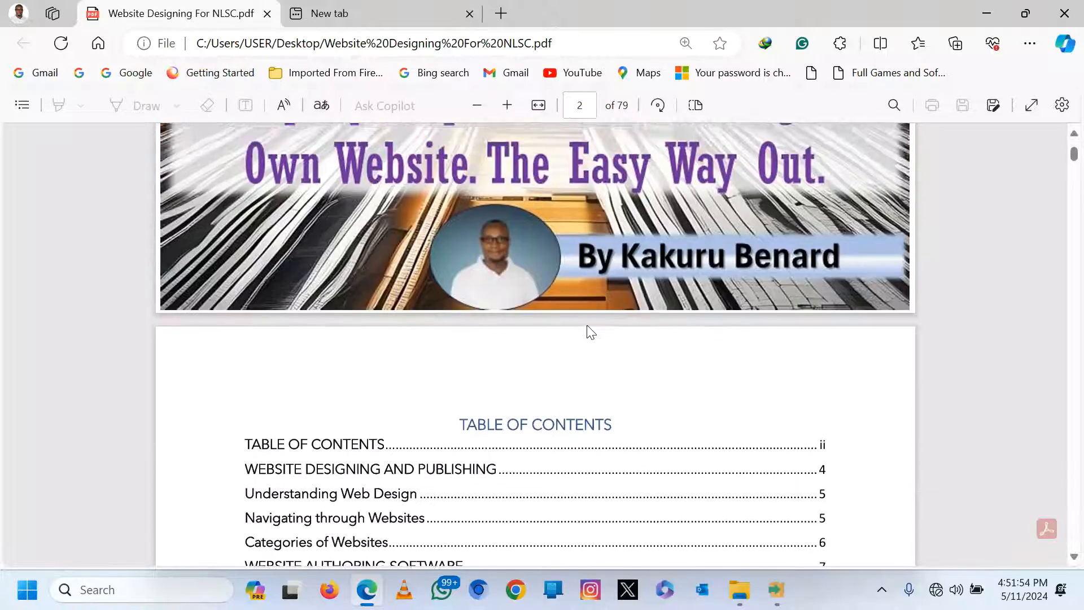
pyautogui.scroll(-15, 588, 329)
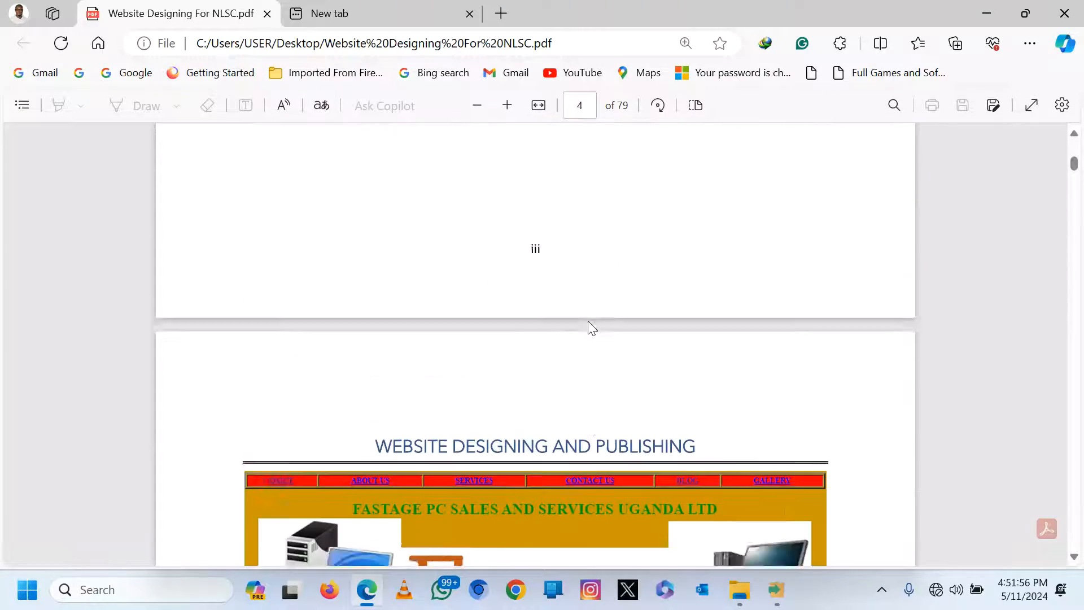
pyautogui.scroll(-5, 587, 319)
pyautogui.scroll(10, 588, 319)
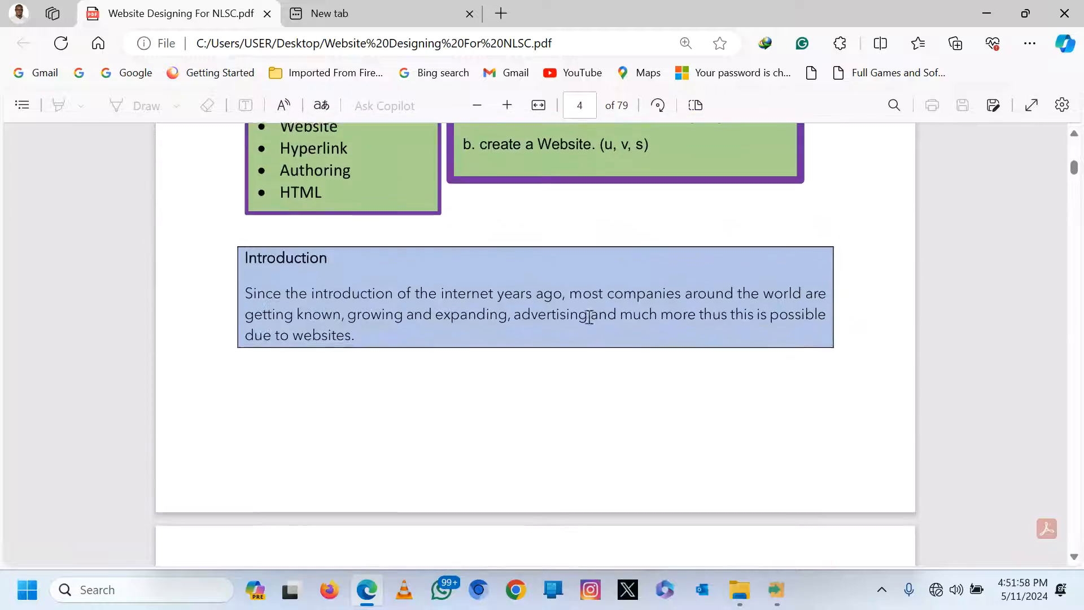
pyautogui.scroll(-4, 589, 314)
pyautogui.scroll(4, 588, 315)
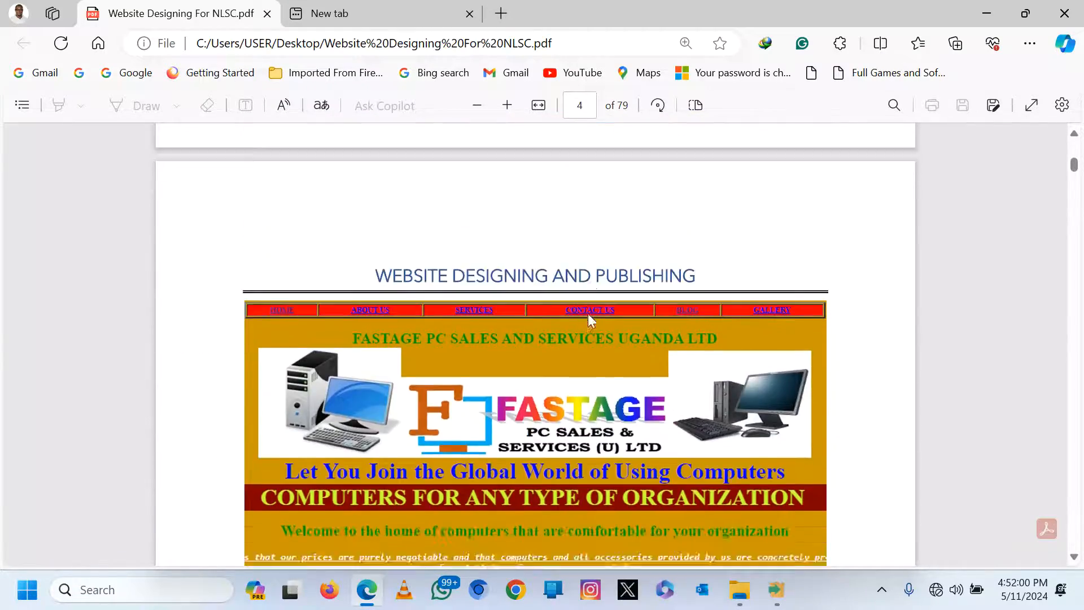
pyautogui.scroll(-16, 589, 314)
pyautogui.scroll(-6, 588, 314)
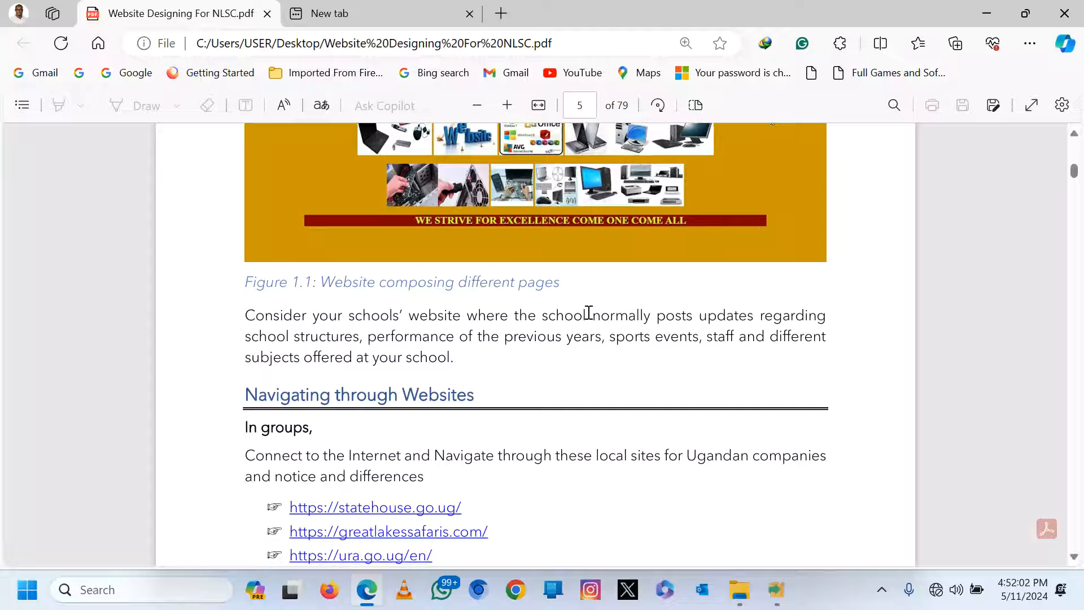
pyautogui.scroll(-20, 588, 312)
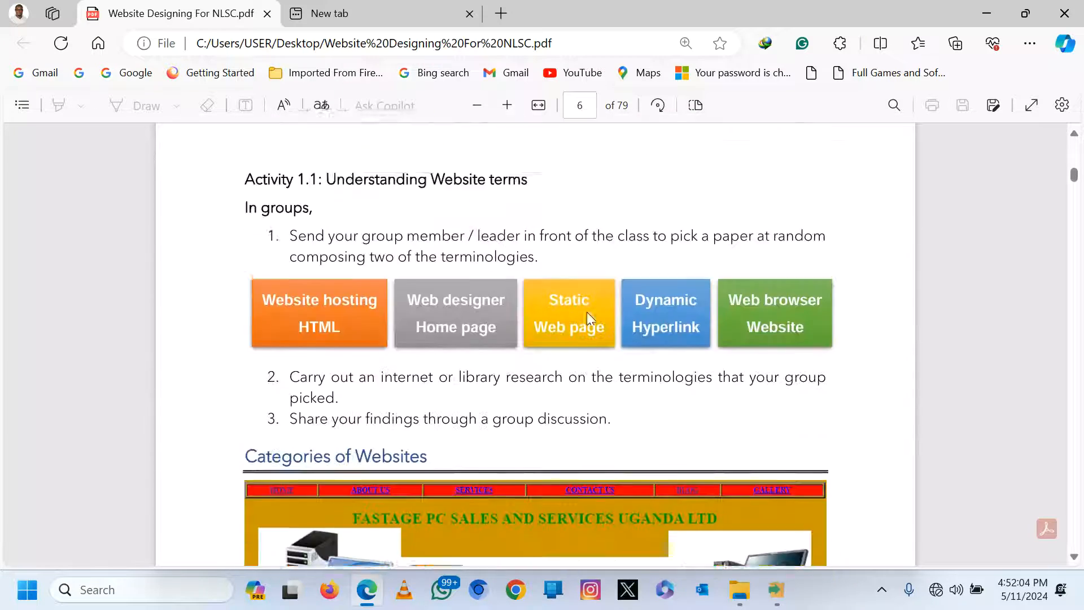
pyautogui.scroll(-20, 591, 319)
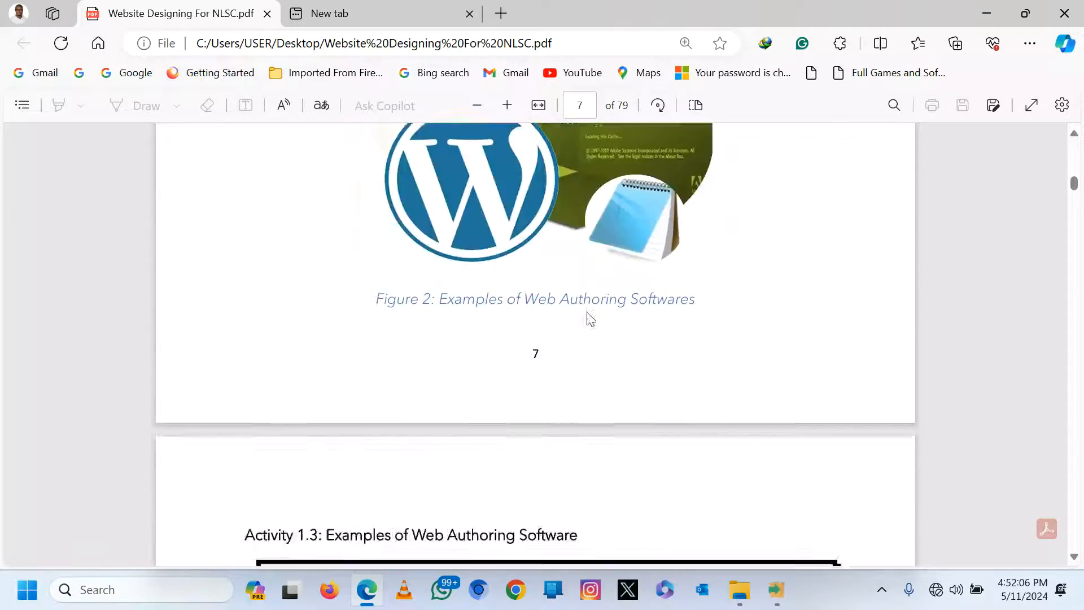
pyautogui.scroll(-20, 591, 319)
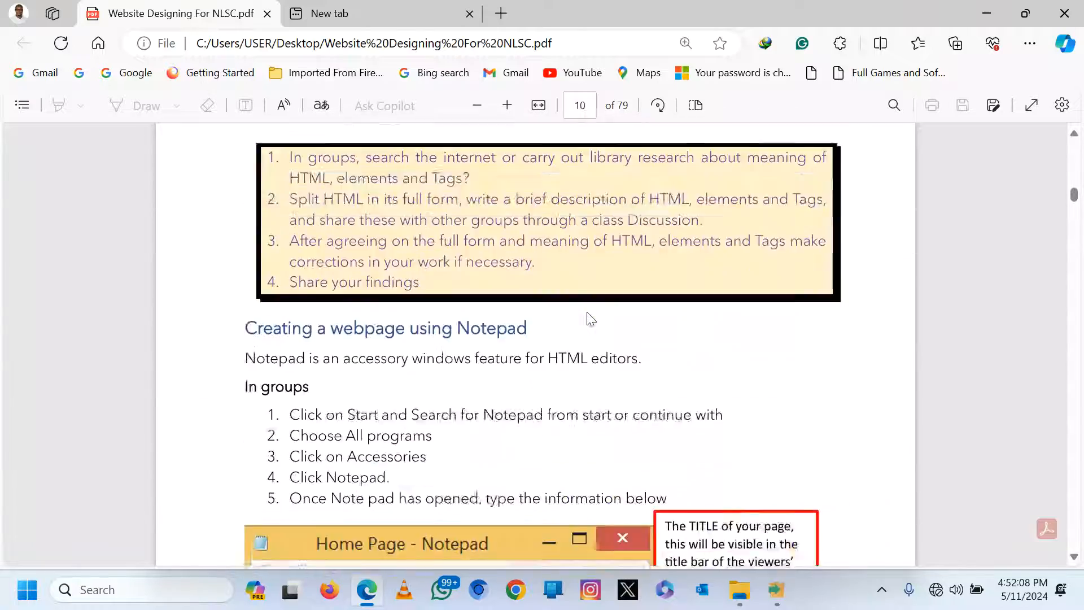
pyautogui.scroll(8, 587, 316)
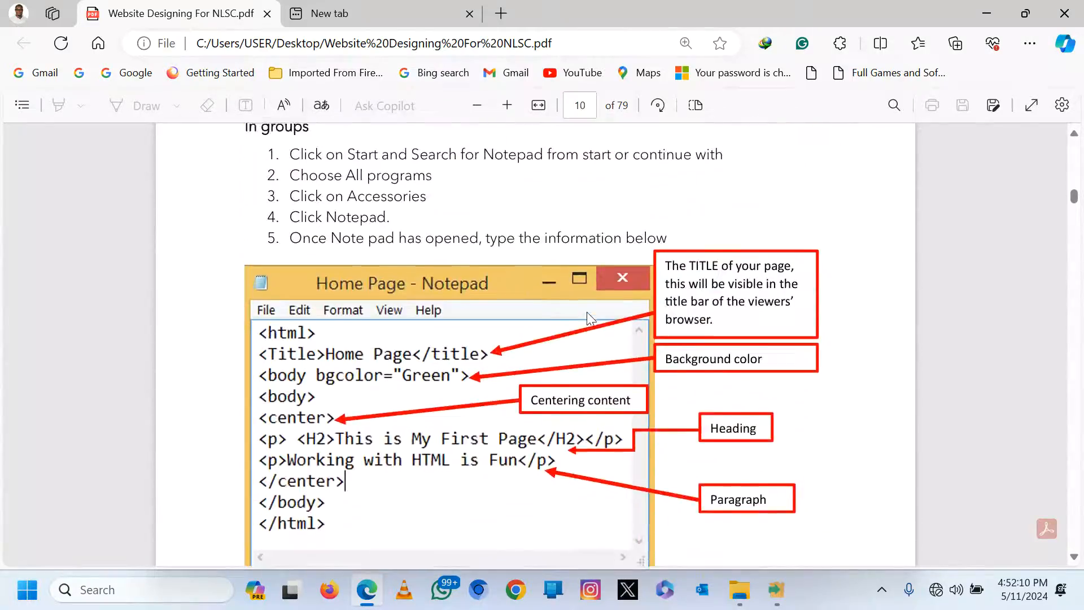
pyautogui.scroll(-15, 587, 316)
pyautogui.scroll(-20, 589, 318)
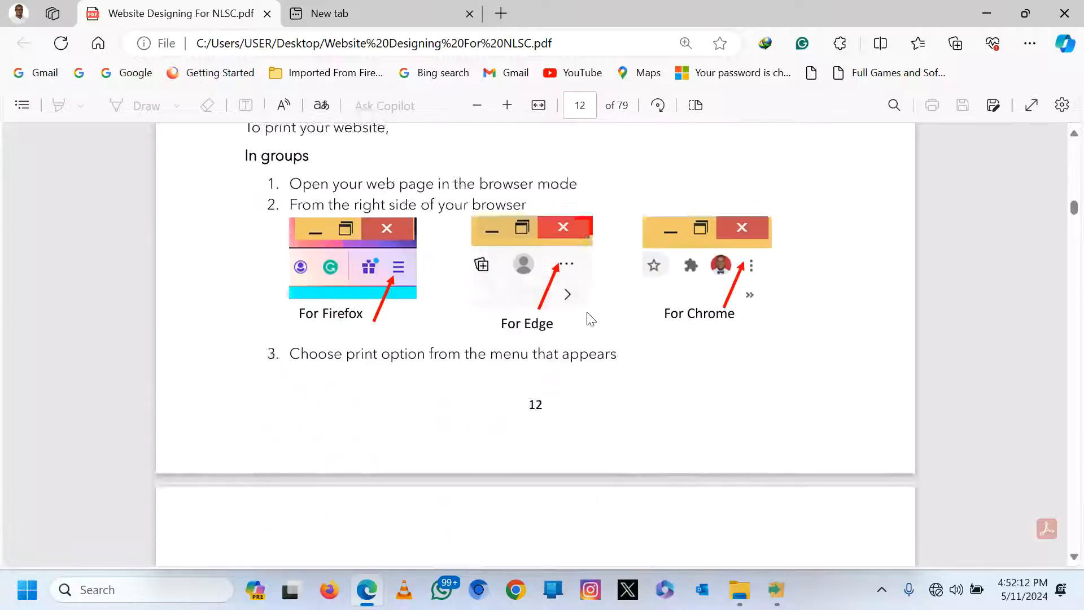
pyautogui.scroll(5, 591, 319)
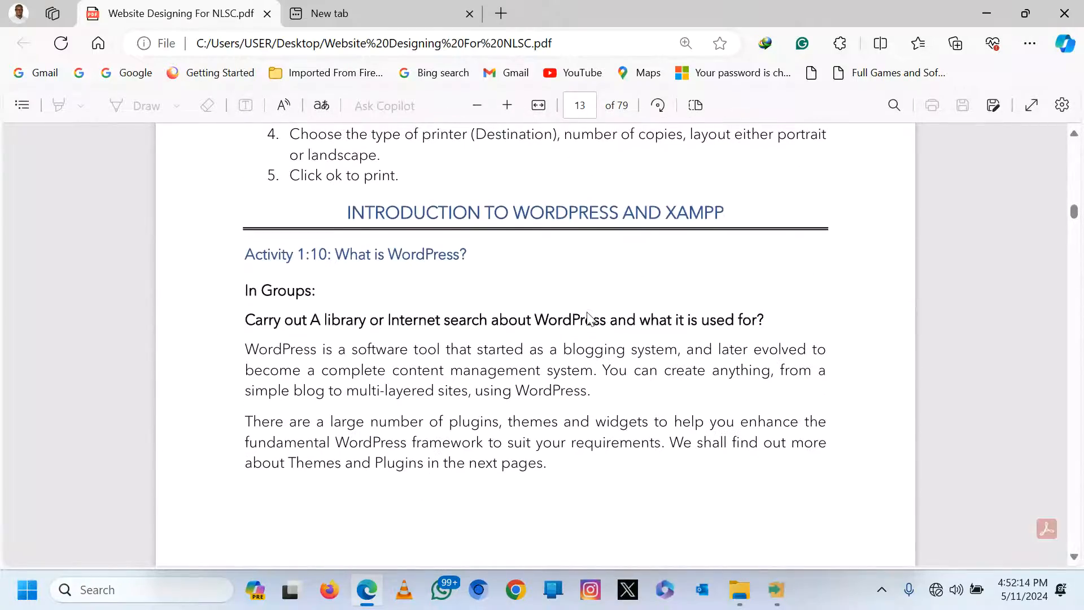
pyautogui.scroll(-12, 589, 318)
pyautogui.scroll(-15, 589, 318)
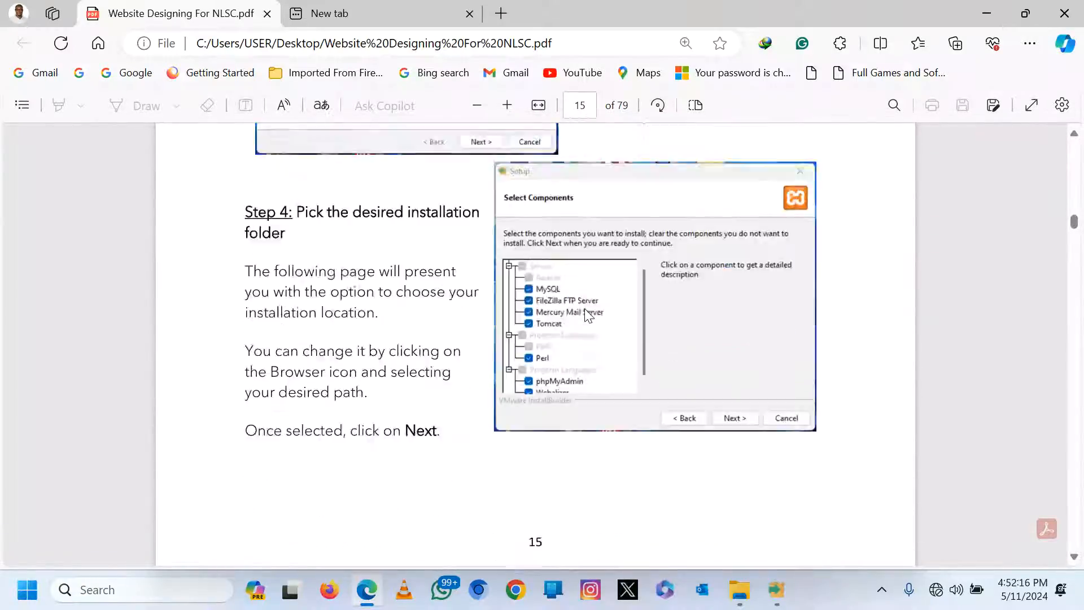
pyautogui.scroll(7, 587, 316)
pyautogui.scroll(-1, 588, 316)
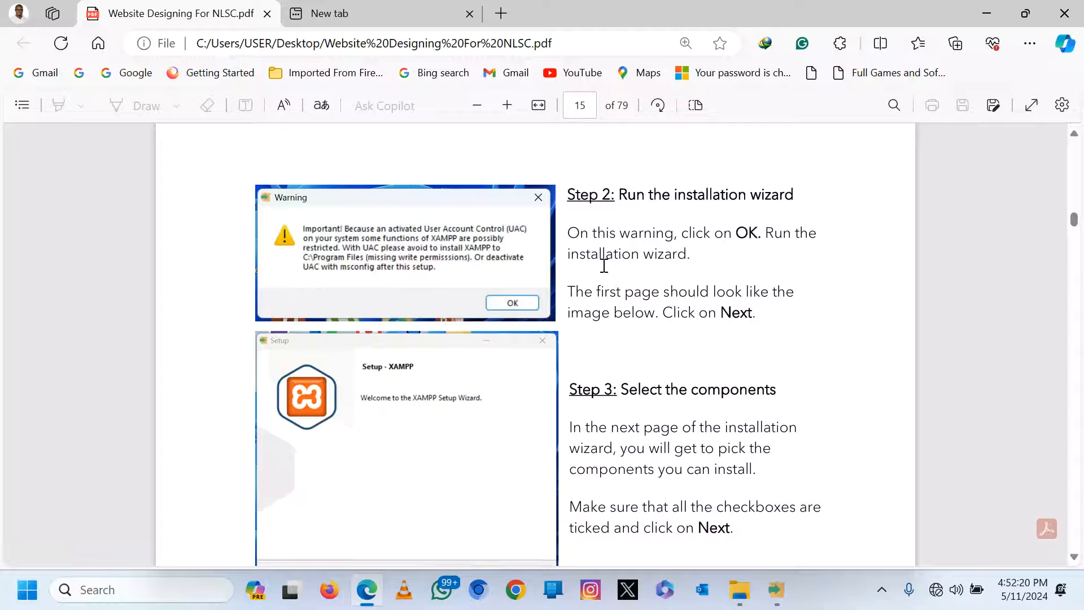
pyautogui.scroll(-10, 603, 266)
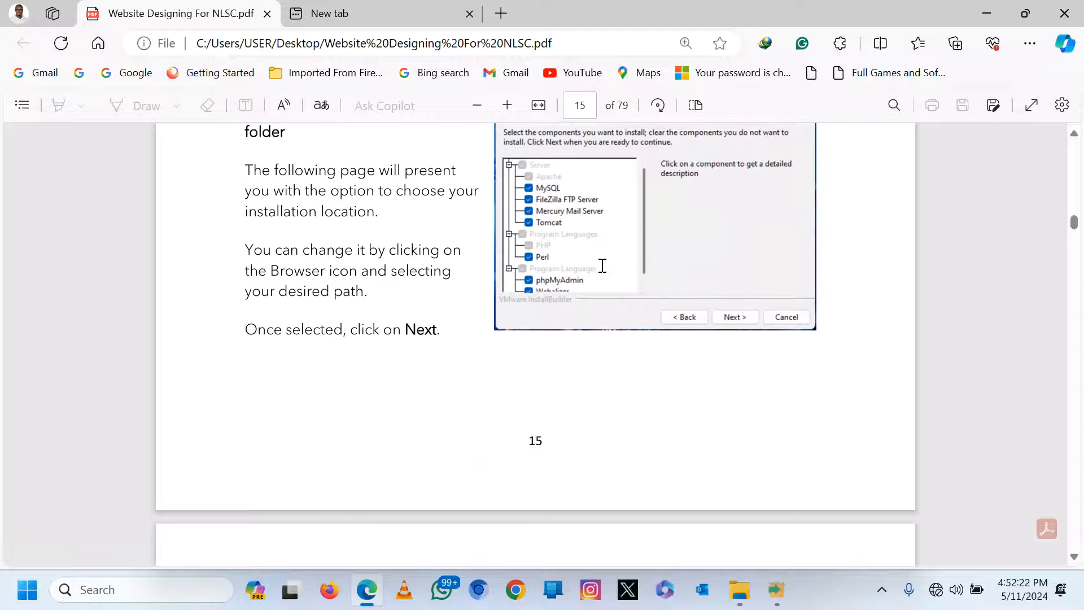
pyautogui.scroll(-12, 601, 266)
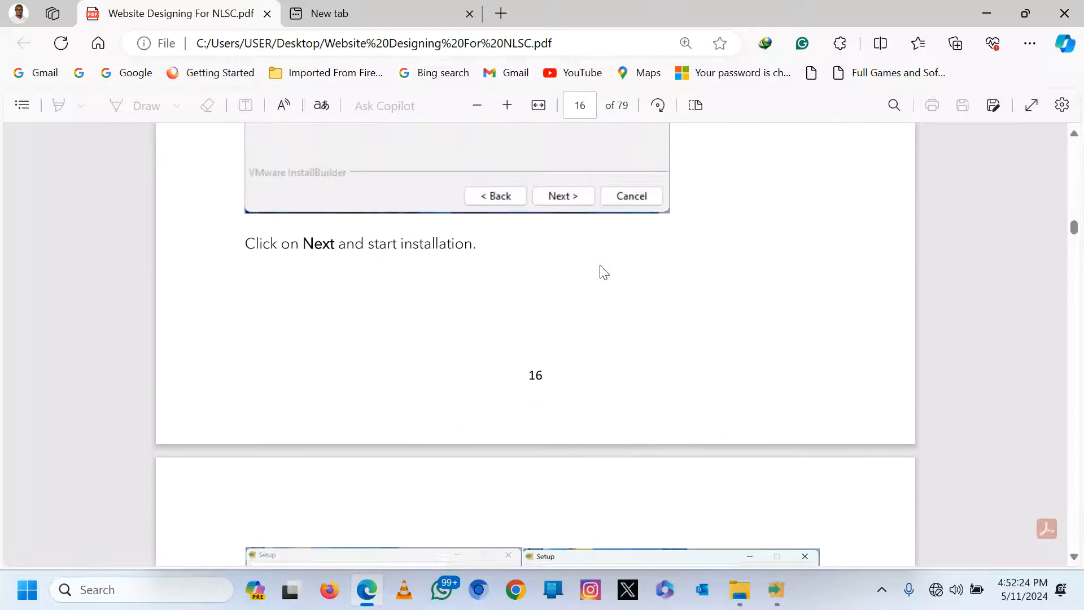
pyautogui.scroll(-15, 604, 273)
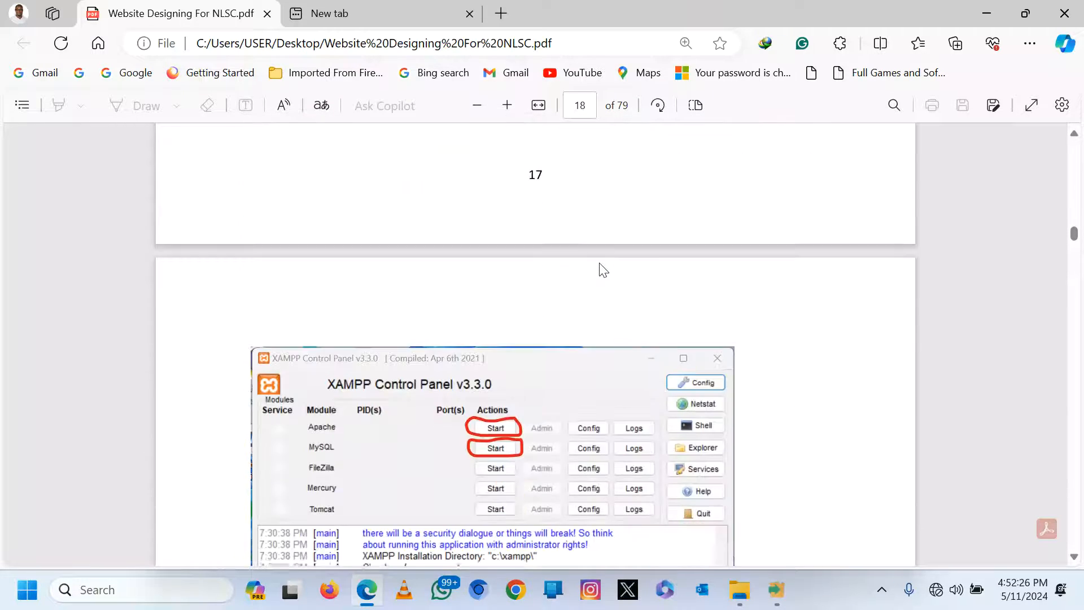
pyautogui.scroll(-12, 604, 270)
pyautogui.scroll(3, 599, 268)
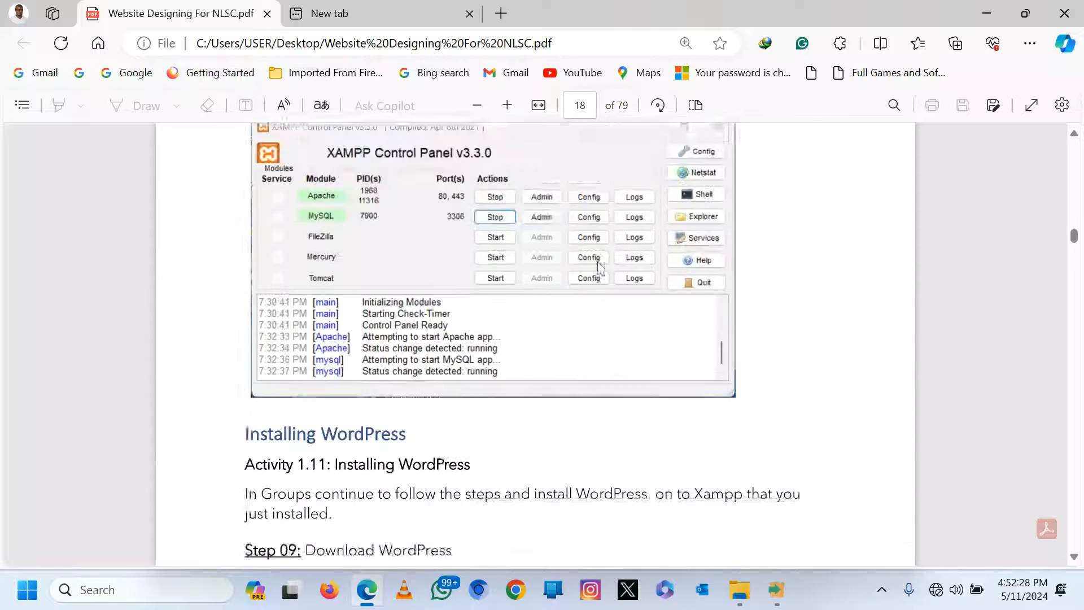
pyautogui.scroll(5, 599, 267)
# Minimize the PDF guide so XAMPP Setup's file unpacking shows, at about 80 percent.
pyautogui.click(987, 13)
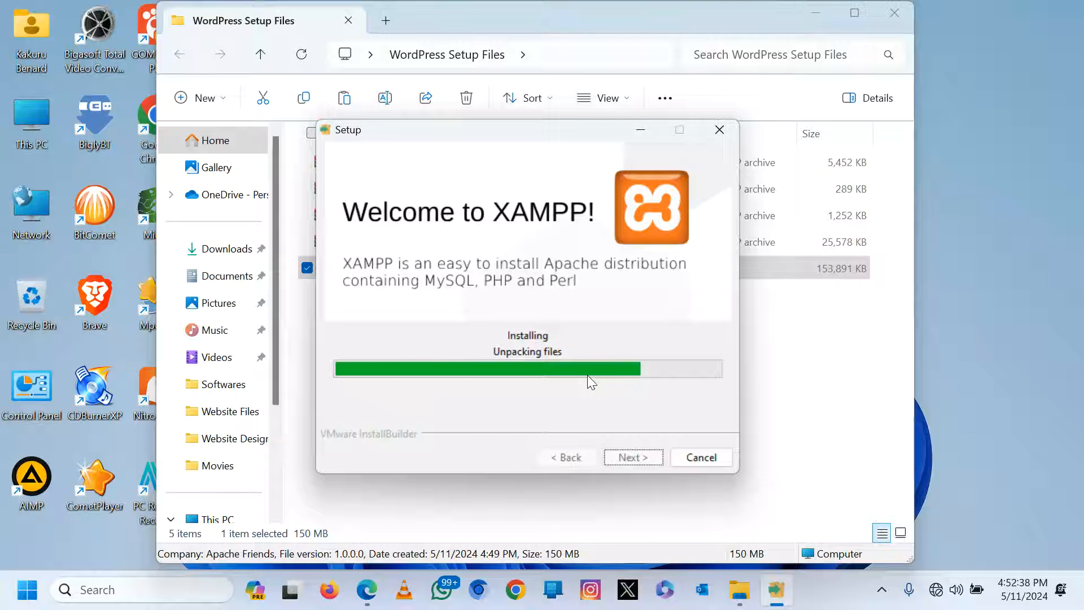
# Bring the PDF guide back and move ahead to page 47's Set the Homepage section.
pyautogui.click(366, 602)
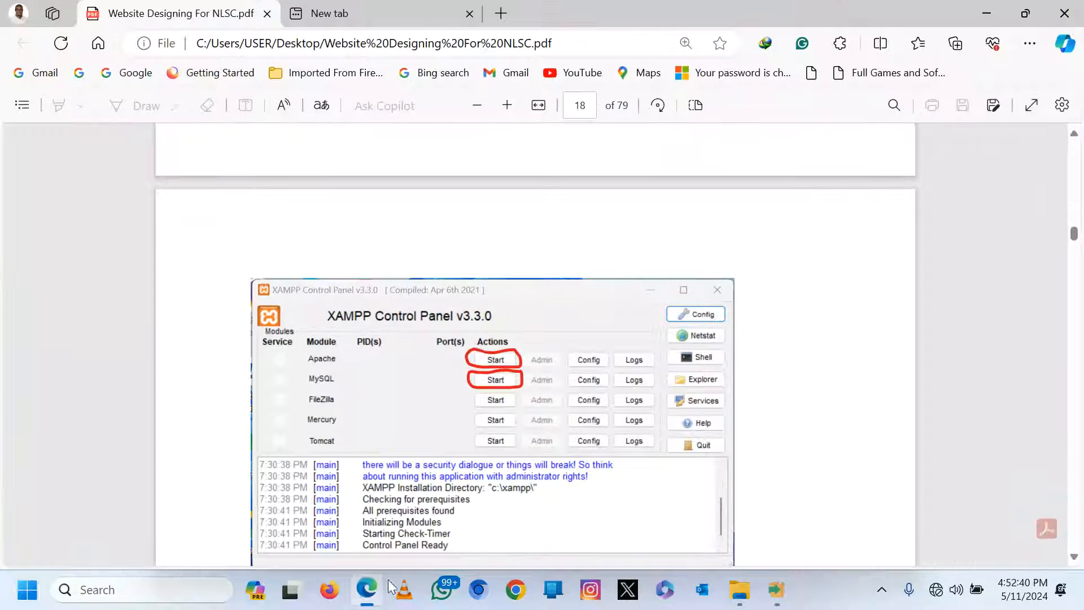
pyautogui.scroll(-3, 483, 339)
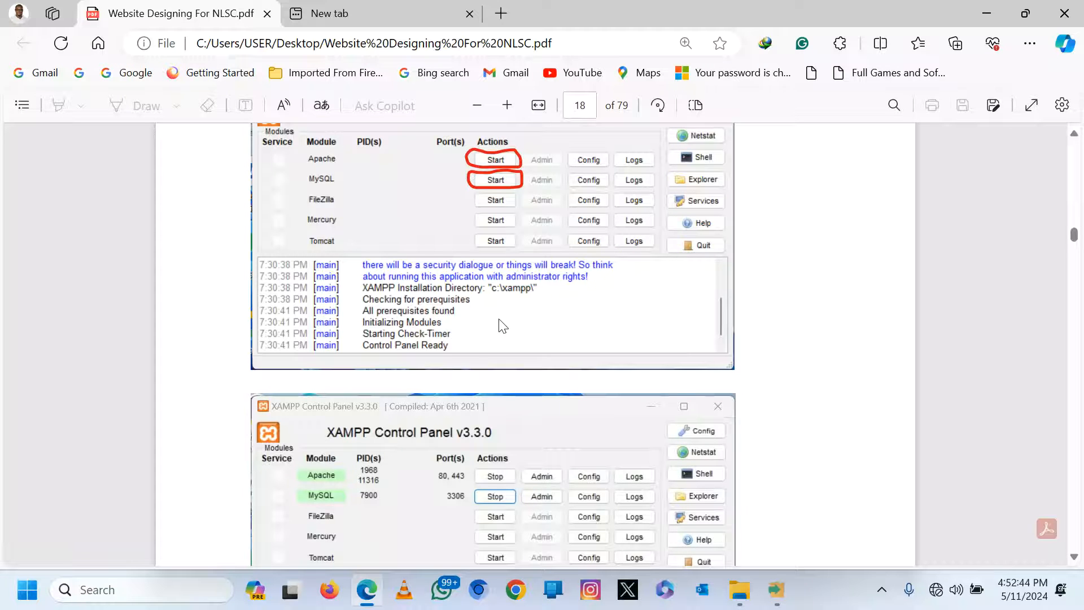
pyautogui.scroll(-6, 503, 325)
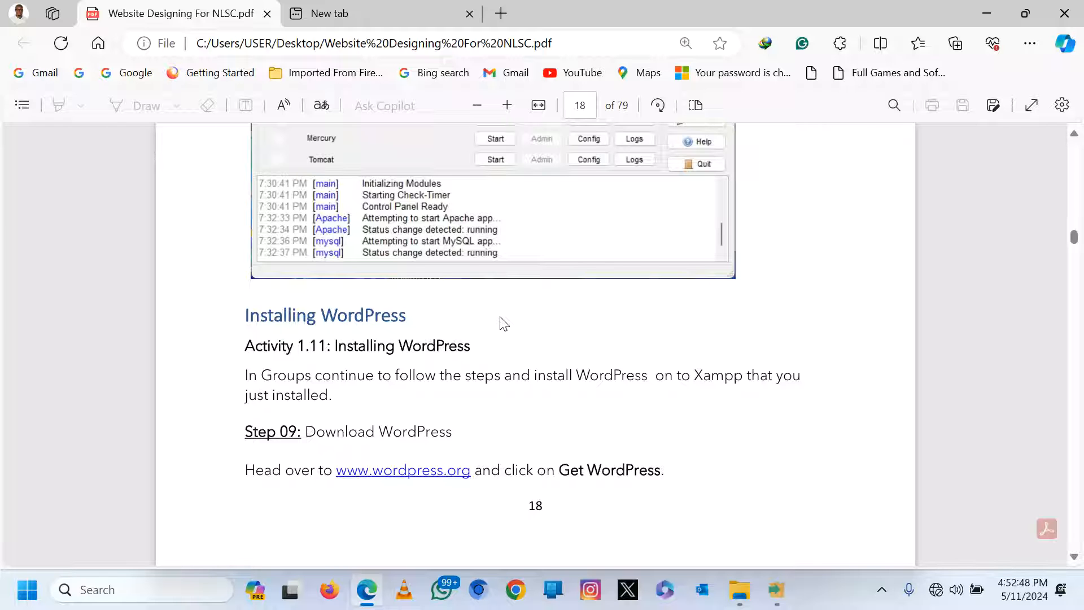
pyautogui.scroll(4, 503, 323)
pyautogui.scroll(-6, 503, 323)
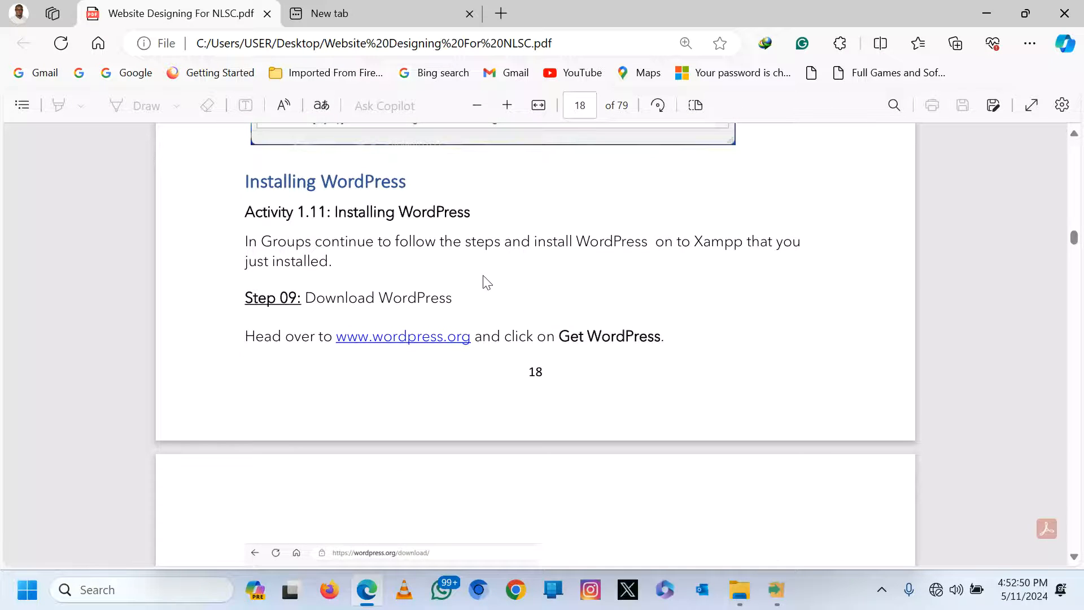
pyautogui.scroll(-12, 486, 283)
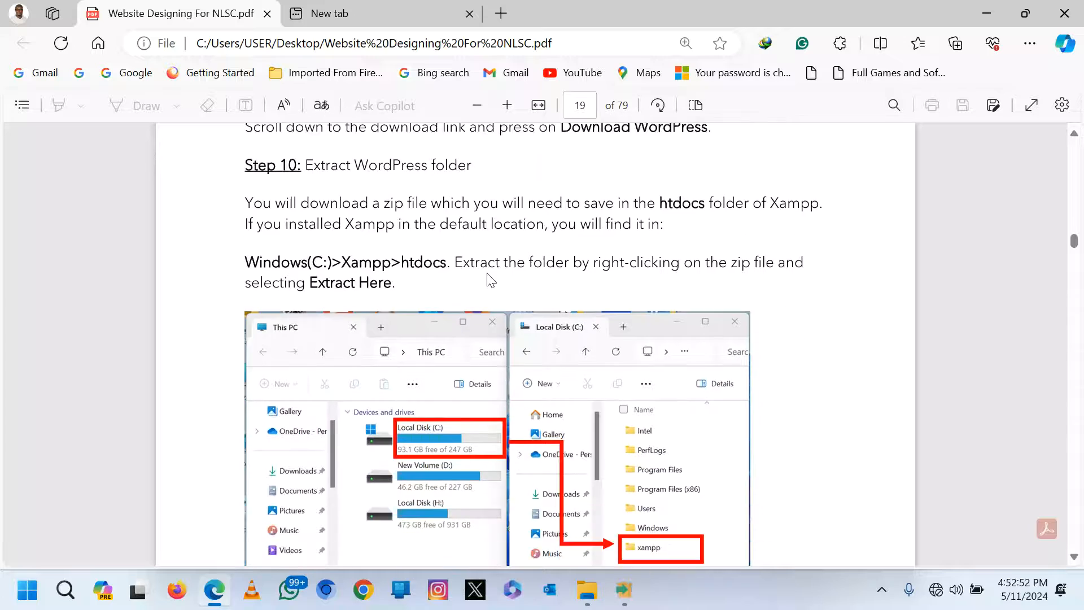
pyautogui.scroll(-12, 488, 274)
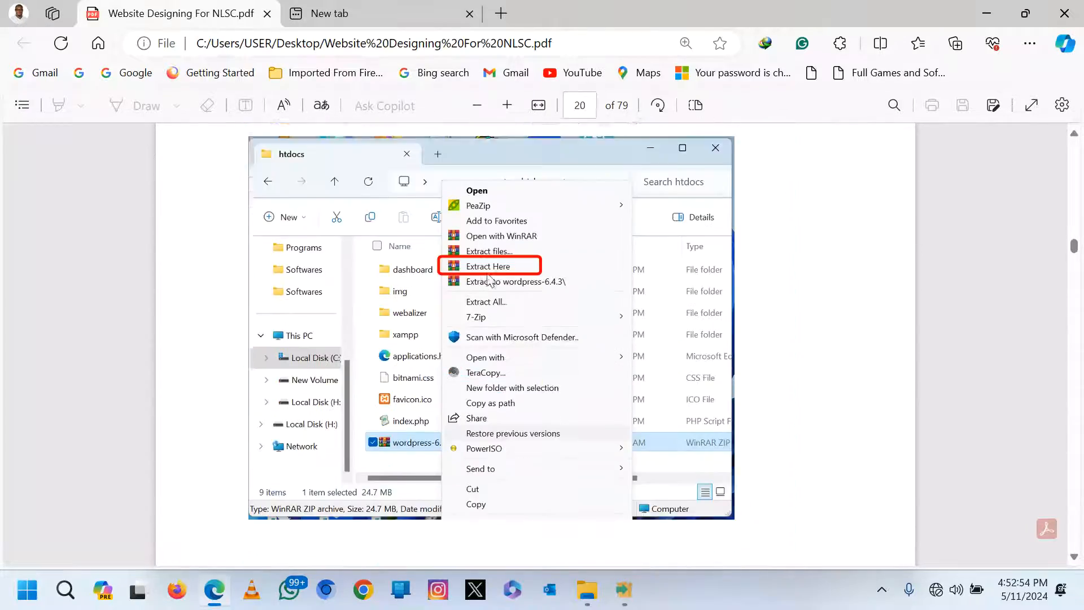
pyautogui.scroll(-15, 489, 280)
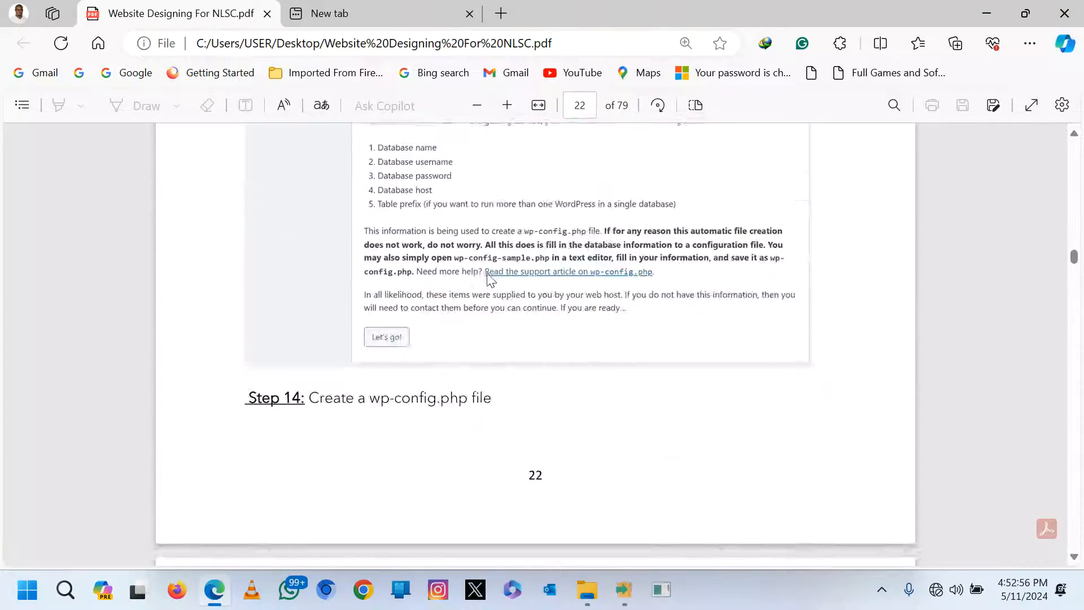
pyautogui.scroll(-15, 489, 280)
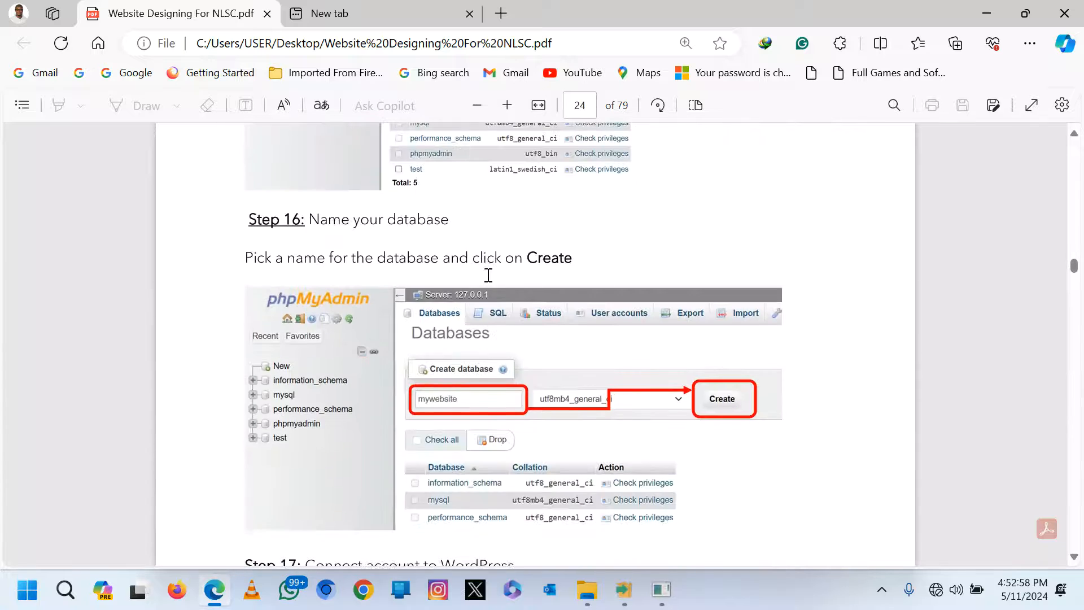
pyautogui.moveTo(1075, 265); pyautogui.dragTo(1074, 381)
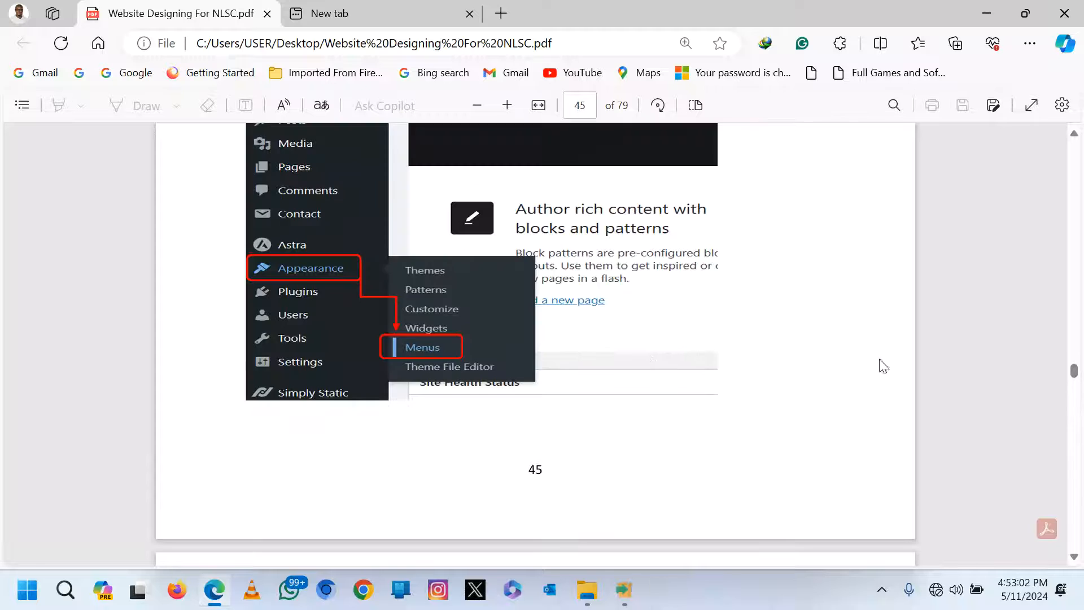
pyautogui.scroll(-8, 647, 355)
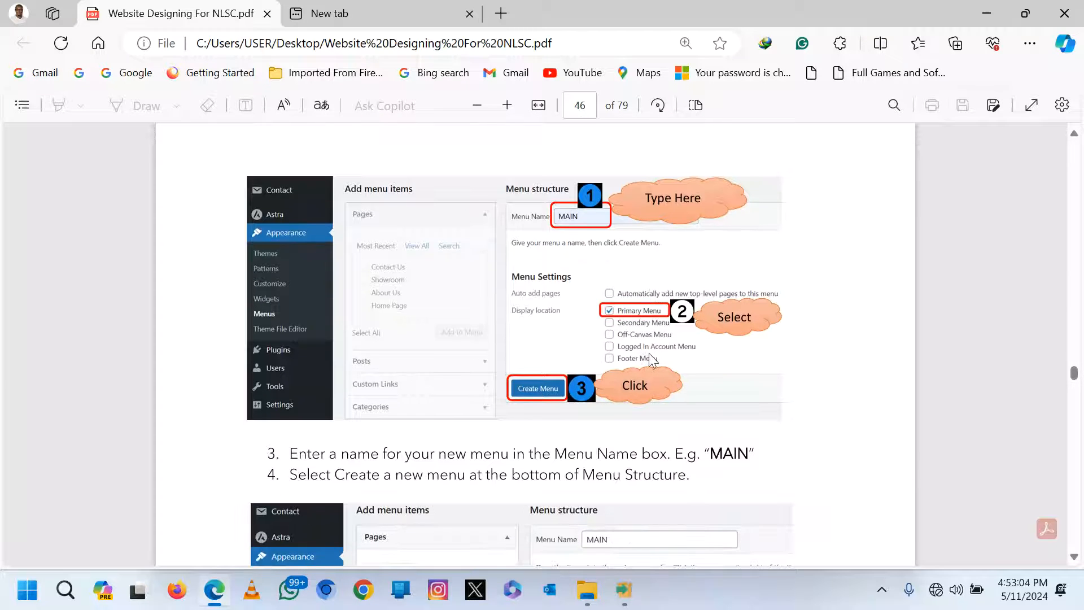
pyautogui.scroll(-12, 649, 356)
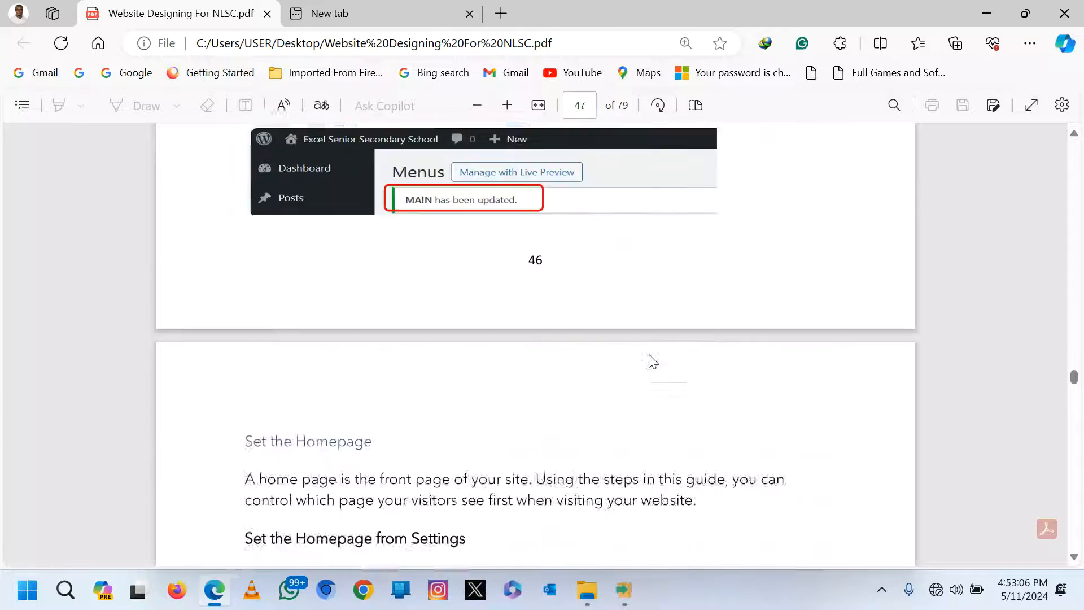
pyautogui.scroll(-1, 650, 355)
pyautogui.scroll(-3, 651, 354)
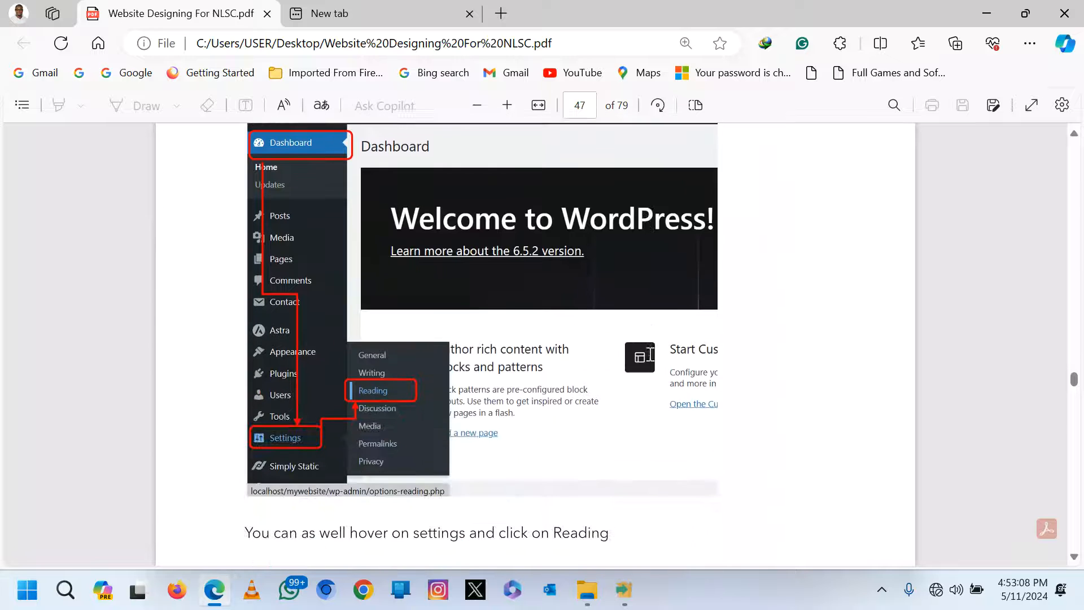
# Review the wordpress, astra, contact-form-7 and simply-static archives, then finish XAMPP setup, launching its Control Panel.
pyautogui.click(994, 10)
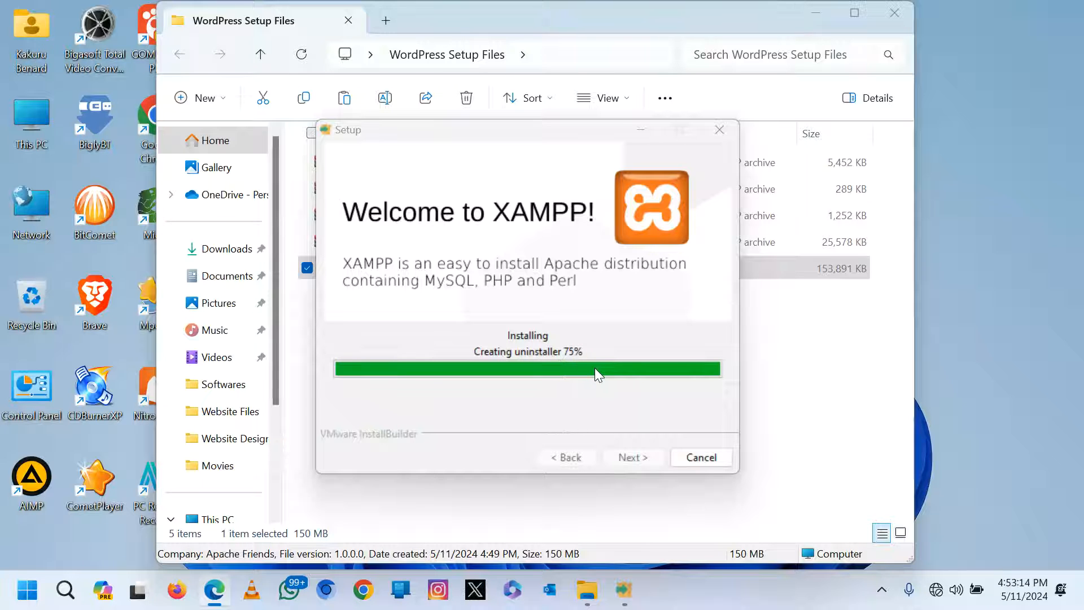
pyautogui.click(795, 378)
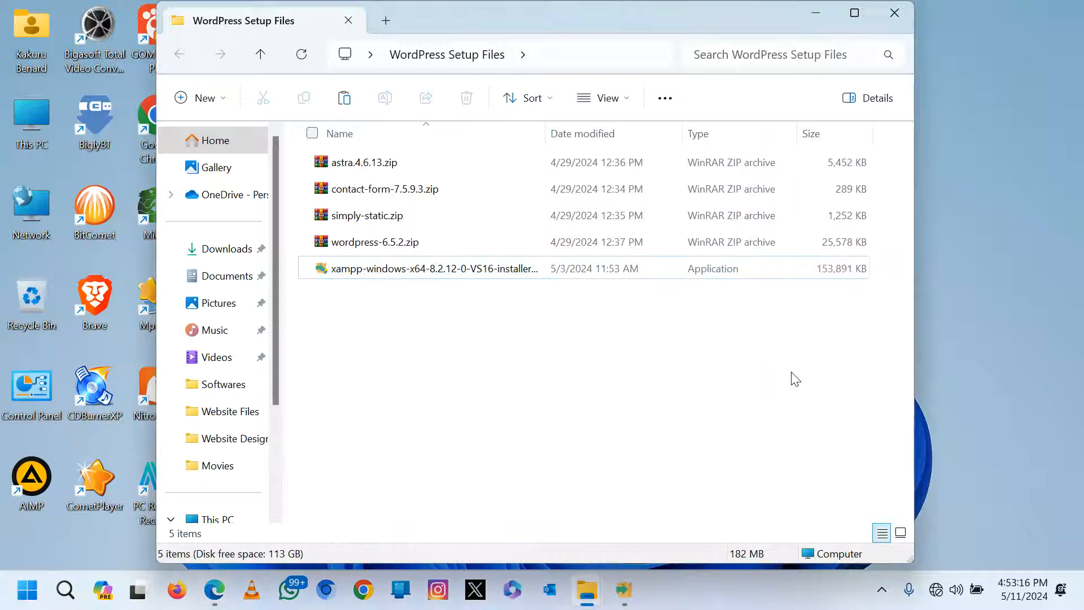
pyautogui.click(351, 247)
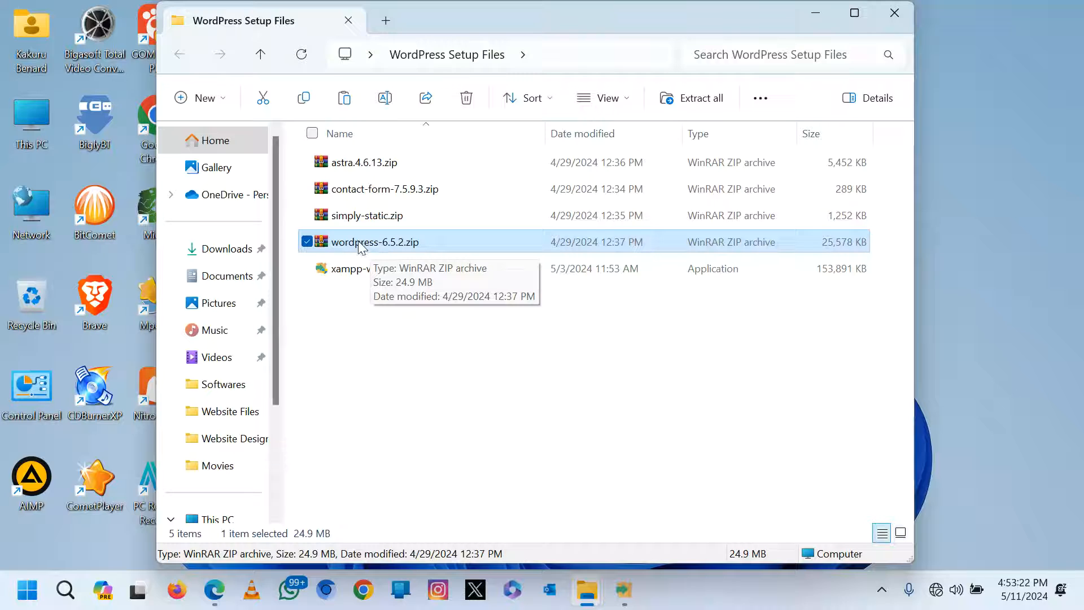
pyautogui.click(359, 165)
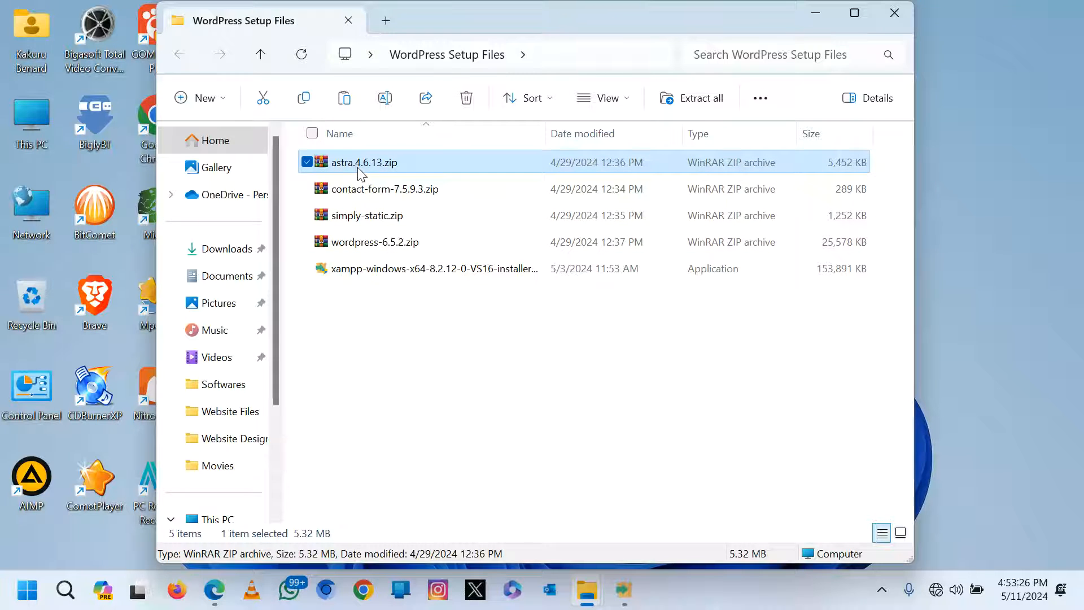
pyautogui.click(366, 192)
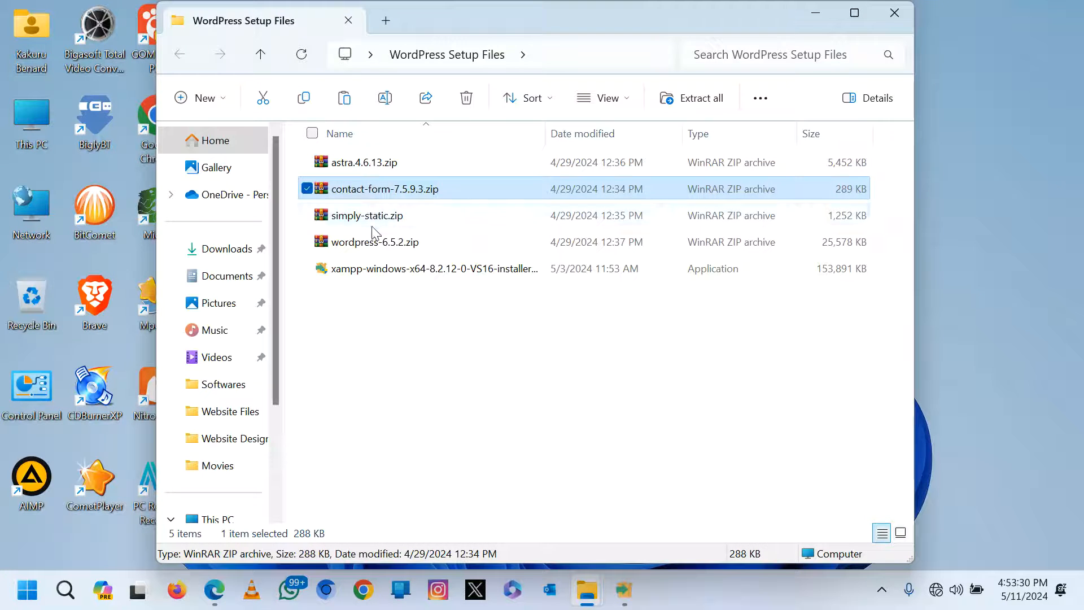
pyautogui.click(370, 217)
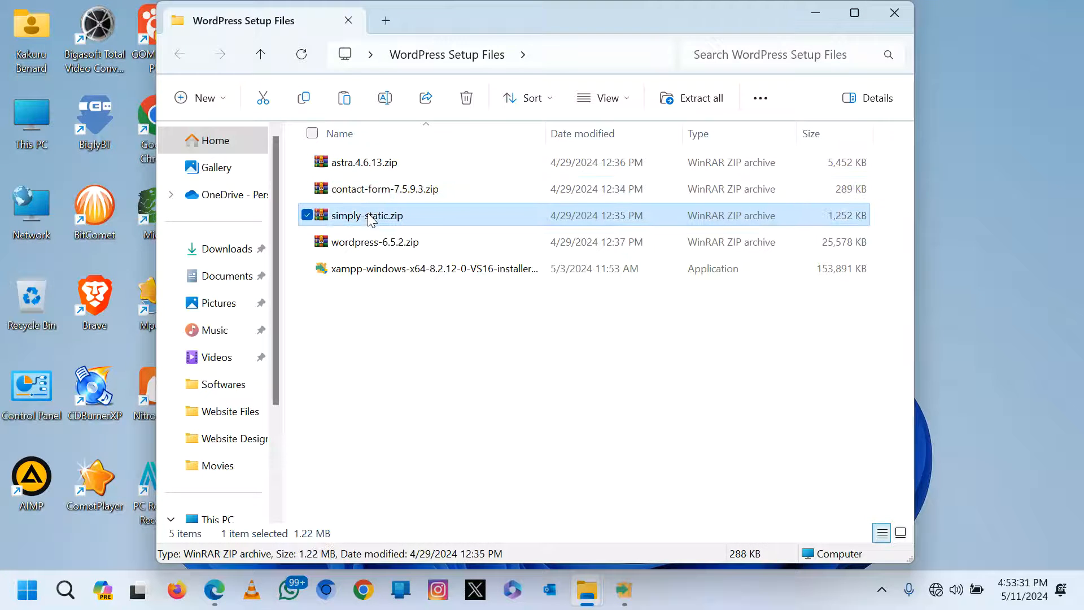
pyautogui.click(382, 244)
pyautogui.click(631, 598)
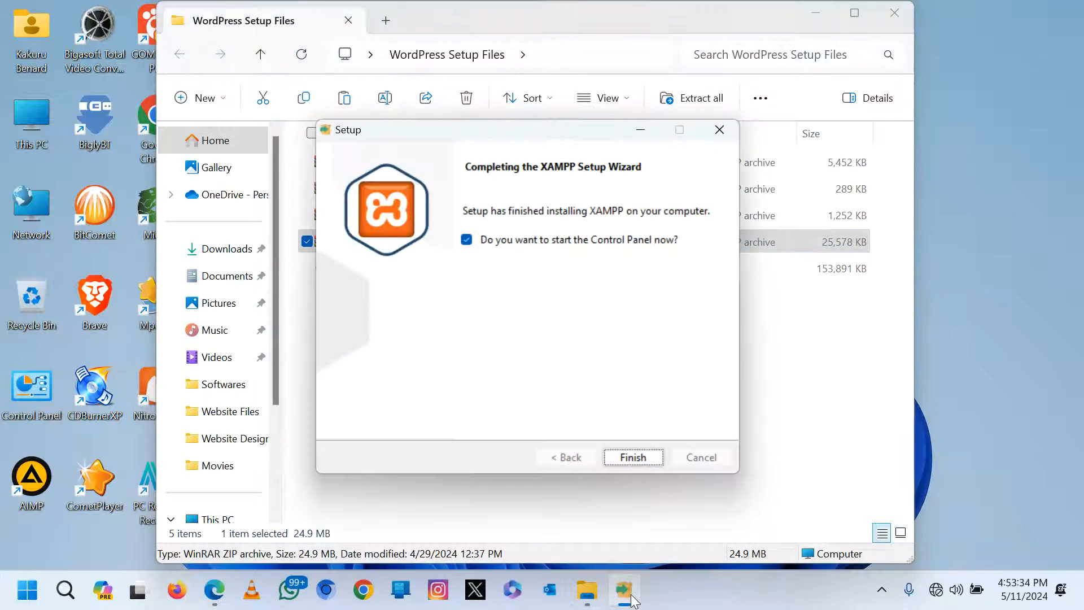
pyautogui.click(634, 458)
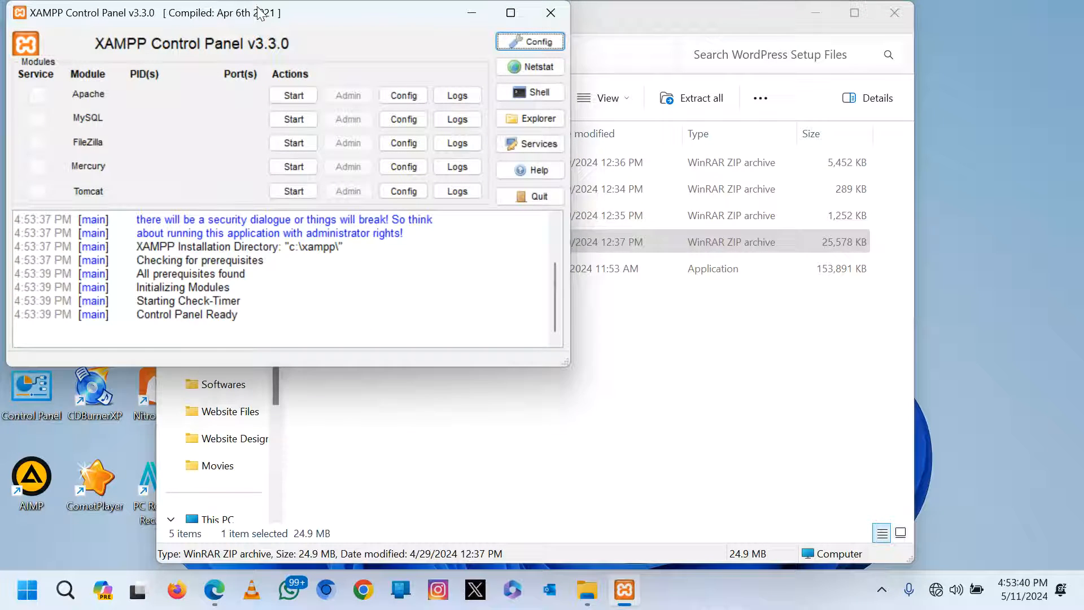
# Start Apache (ports 80/443) and MySQL (3306) in XAMPP Control Panel, then minimize it.
pyautogui.moveTo(260, 13); pyautogui.dragTo(414, 118)
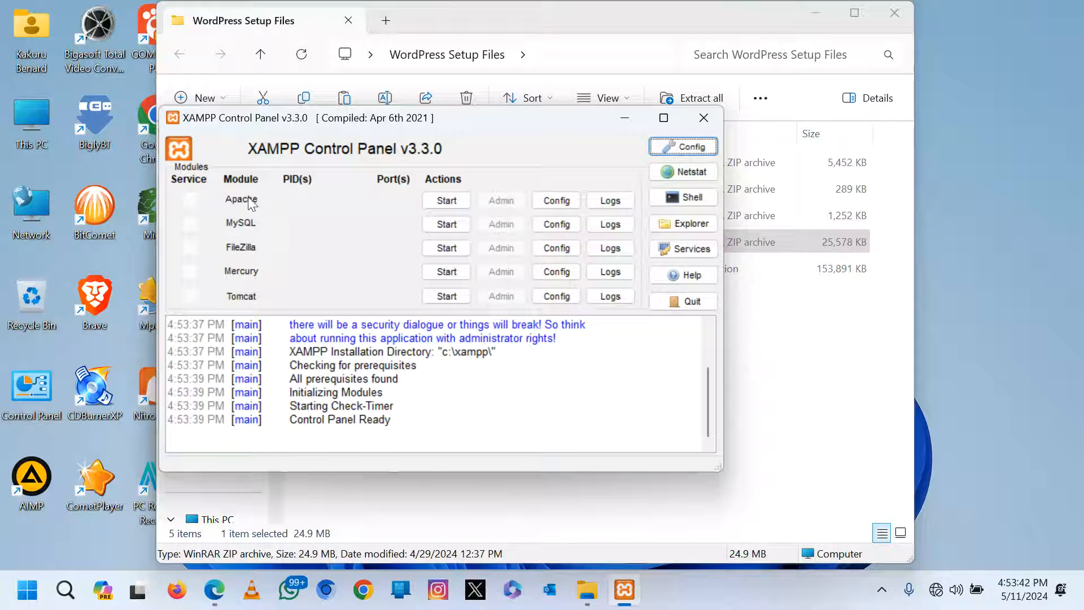
pyautogui.click(447, 203)
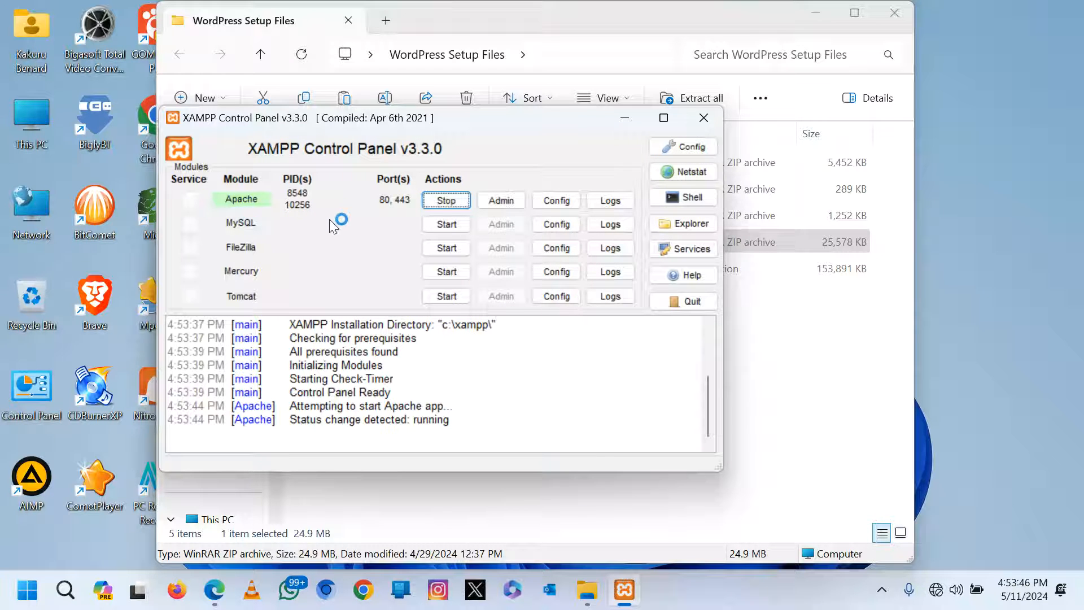
pyautogui.click(447, 225)
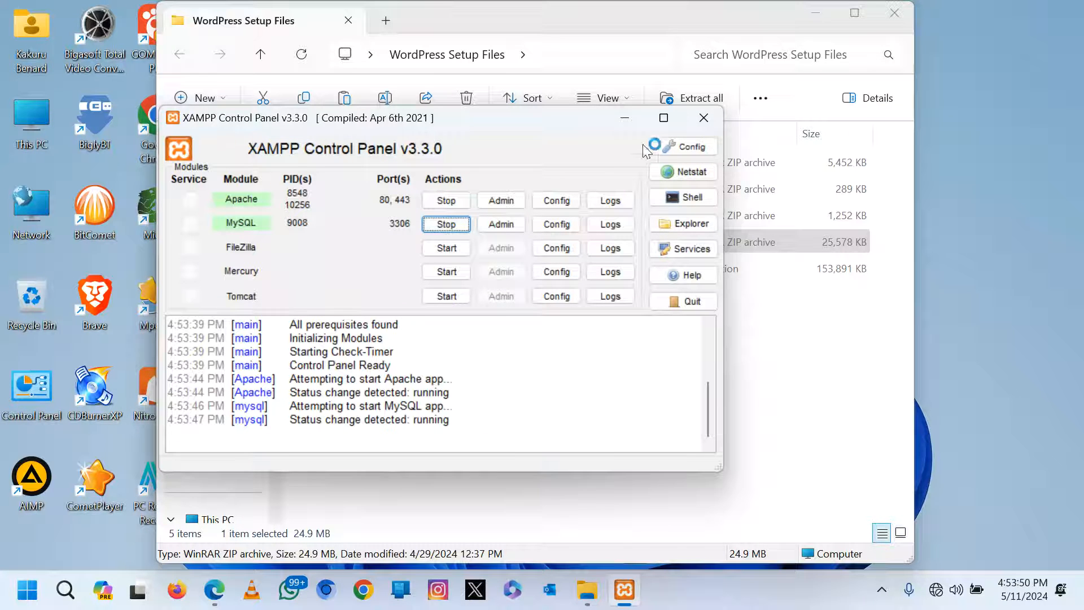
pyautogui.click(624, 118)
# Copy the wordpress-6.5.2.zip archive from the WordPress Setup Files folder.
pyautogui.click(509, 308)
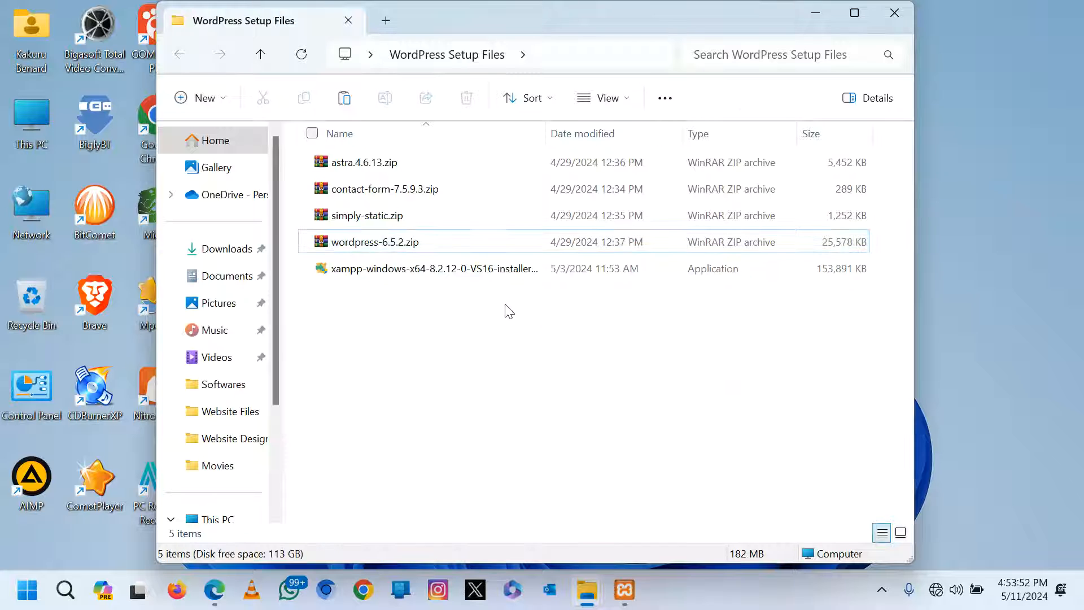
pyautogui.click(340, 249)
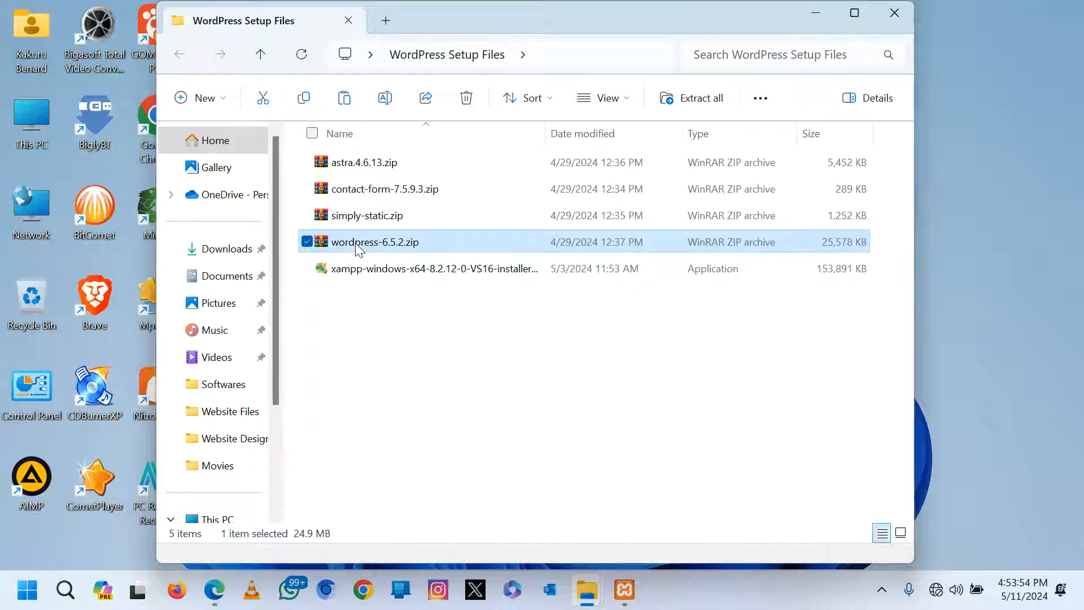
pyautogui.rightClick(355, 247)
pyautogui.click(443, 464)
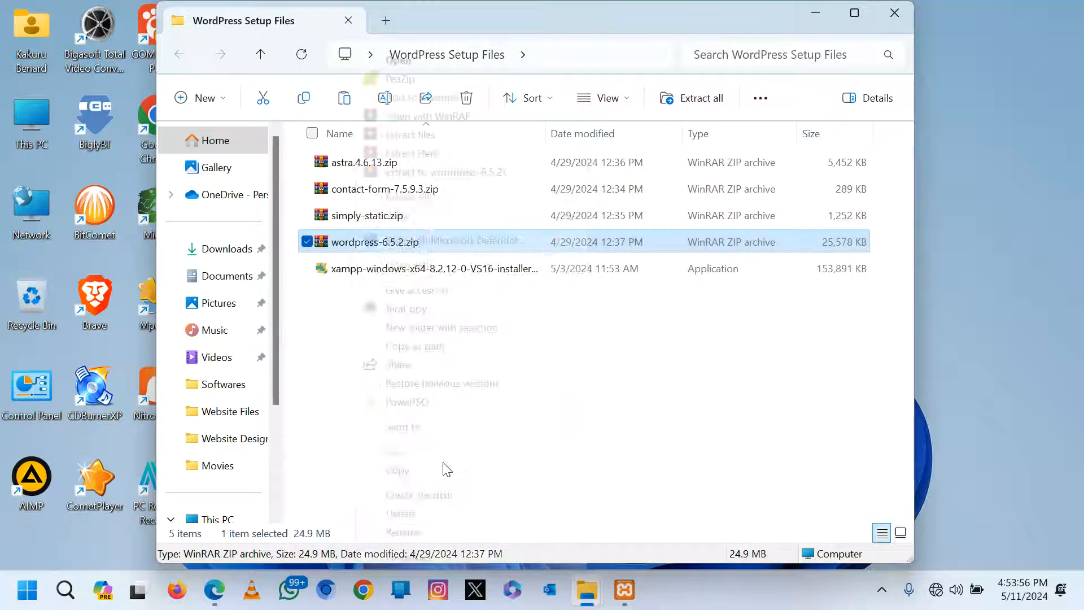
pyautogui.click(405, 470)
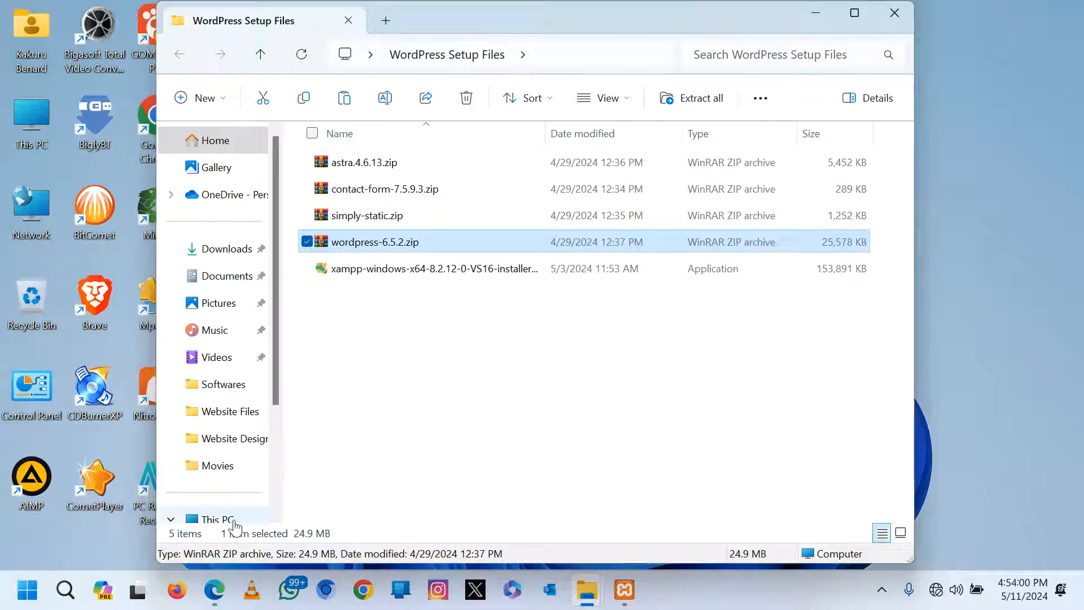
# Paste the archive into C:\xampp\htdocs using Explorer's own copying.
pyautogui.scroll(-3, 214, 497)
pyautogui.click(231, 405)
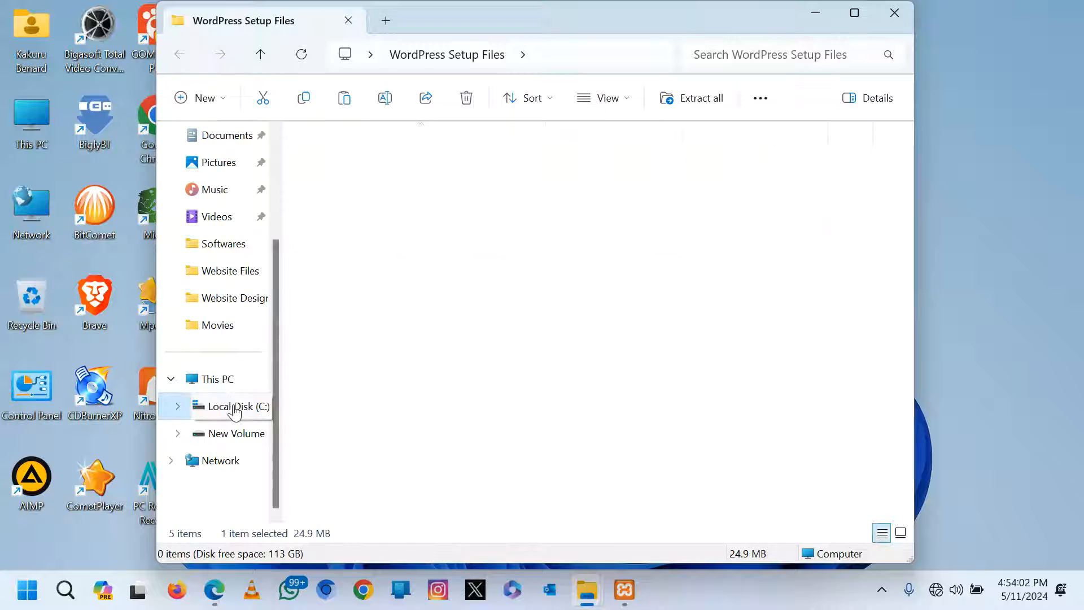
pyautogui.doubleClick(339, 332)
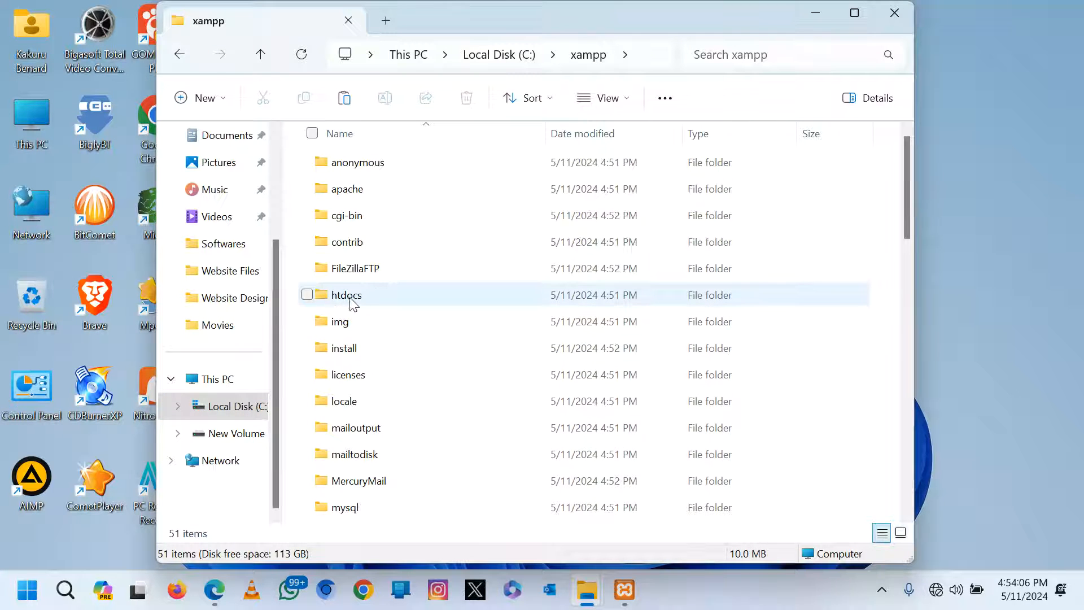
pyautogui.doubleClick(362, 305)
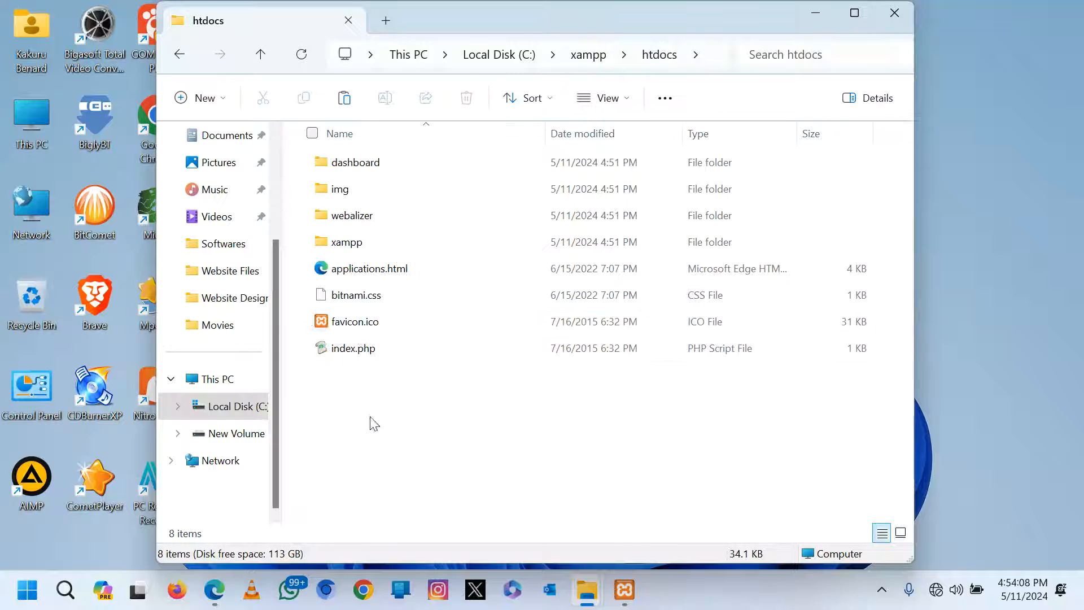
pyautogui.rightClick(390, 464)
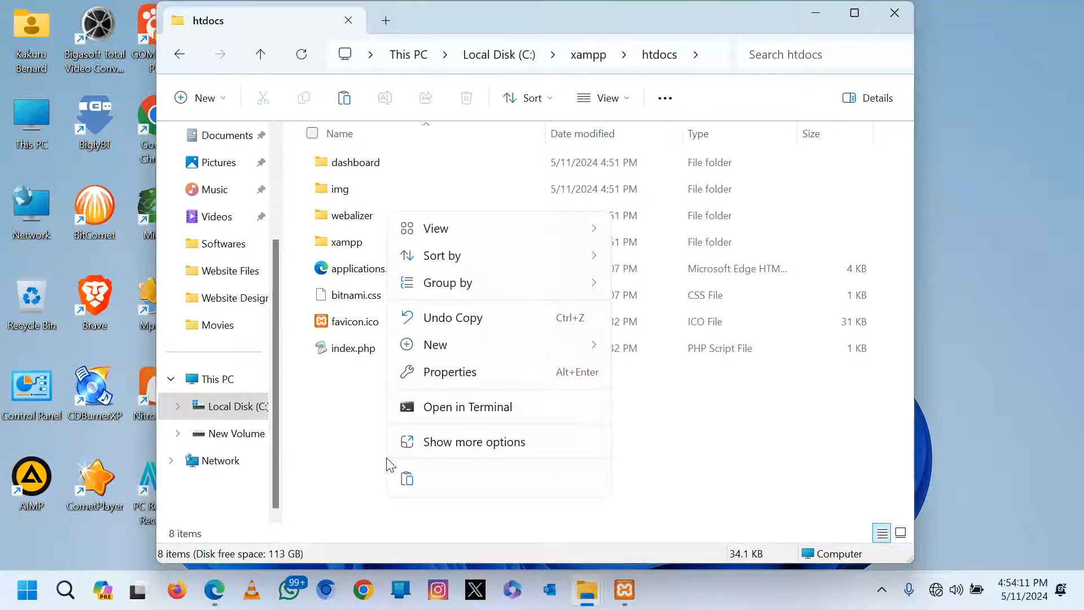
pyautogui.click(463, 436)
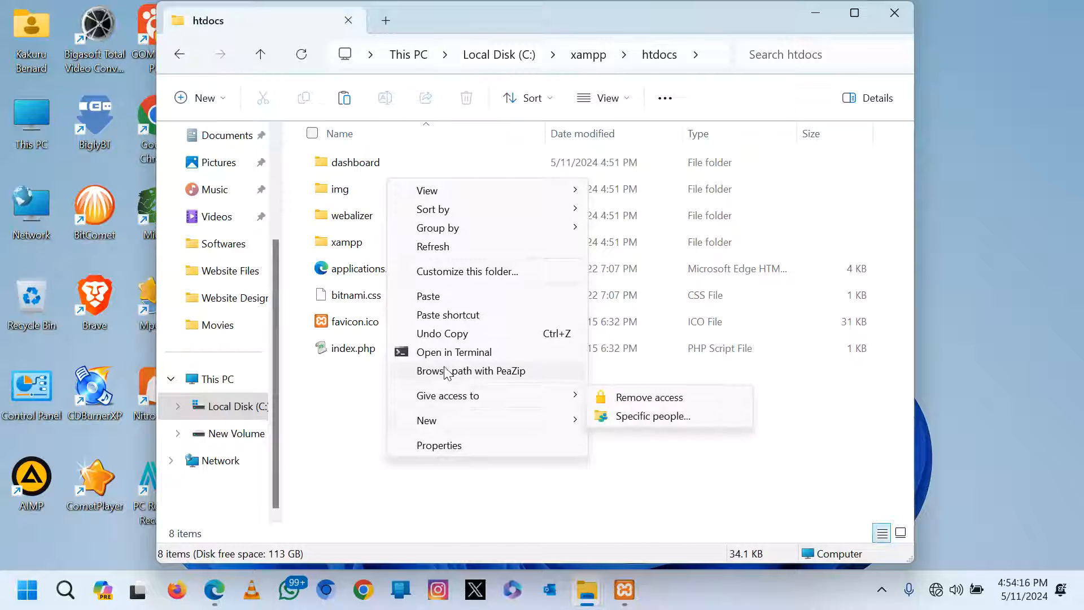
pyautogui.click(442, 295)
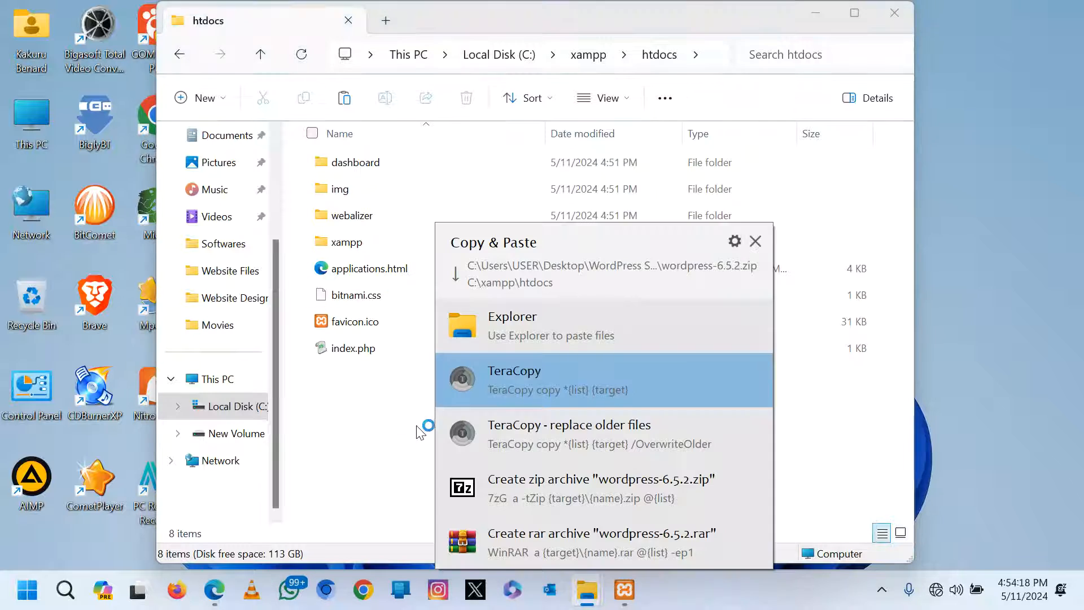
pyautogui.click(486, 323)
pyautogui.click(399, 452)
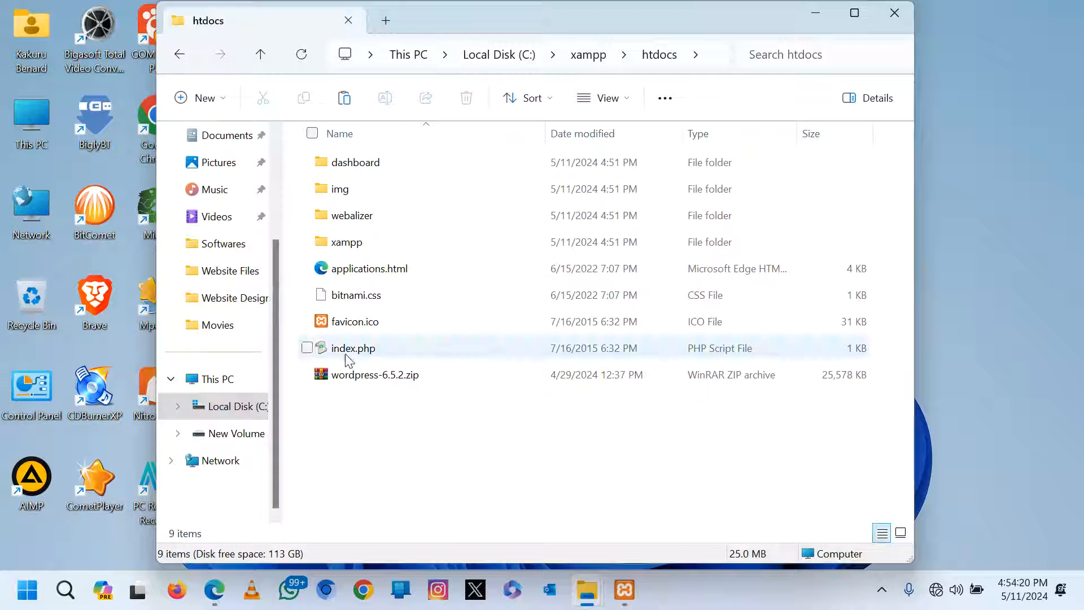
# Extract wordpress-6.5.2.zip right inside the htdocs folder.
pyautogui.click(356, 381)
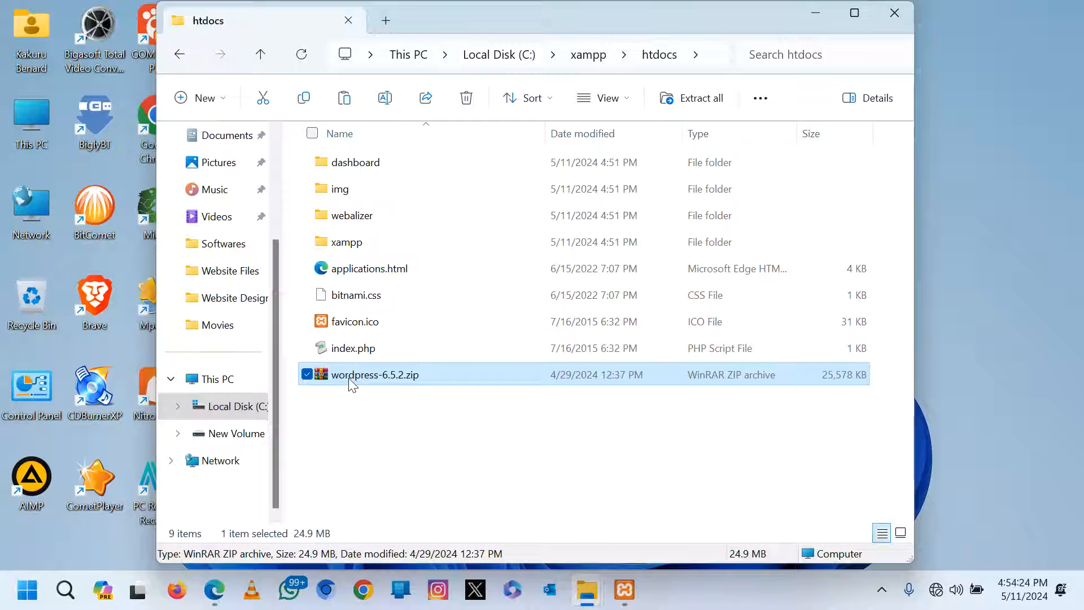
pyautogui.rightClick(350, 378)
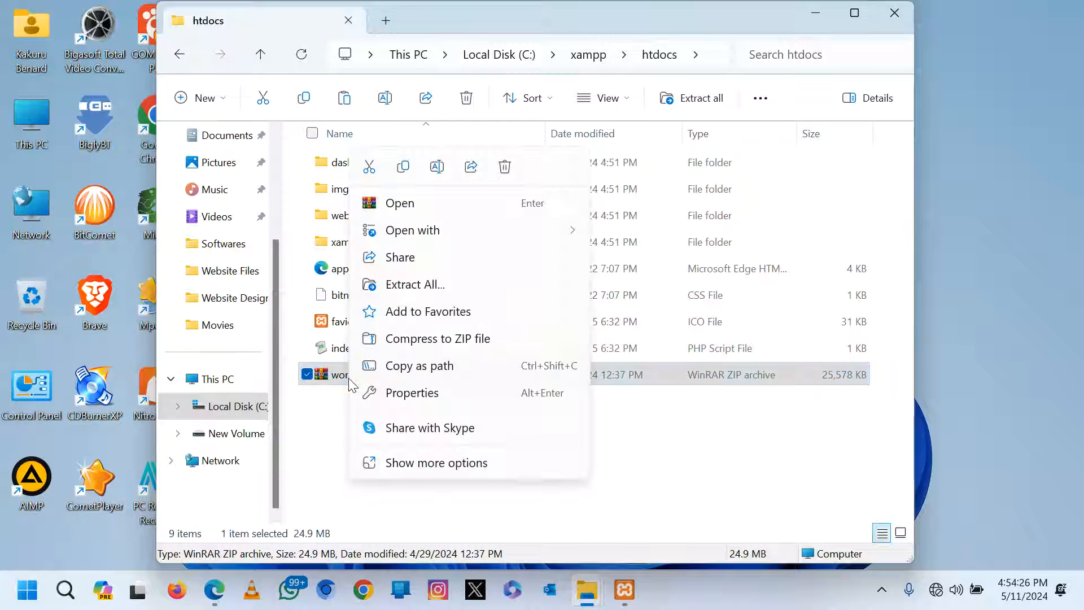
pyautogui.click(422, 463)
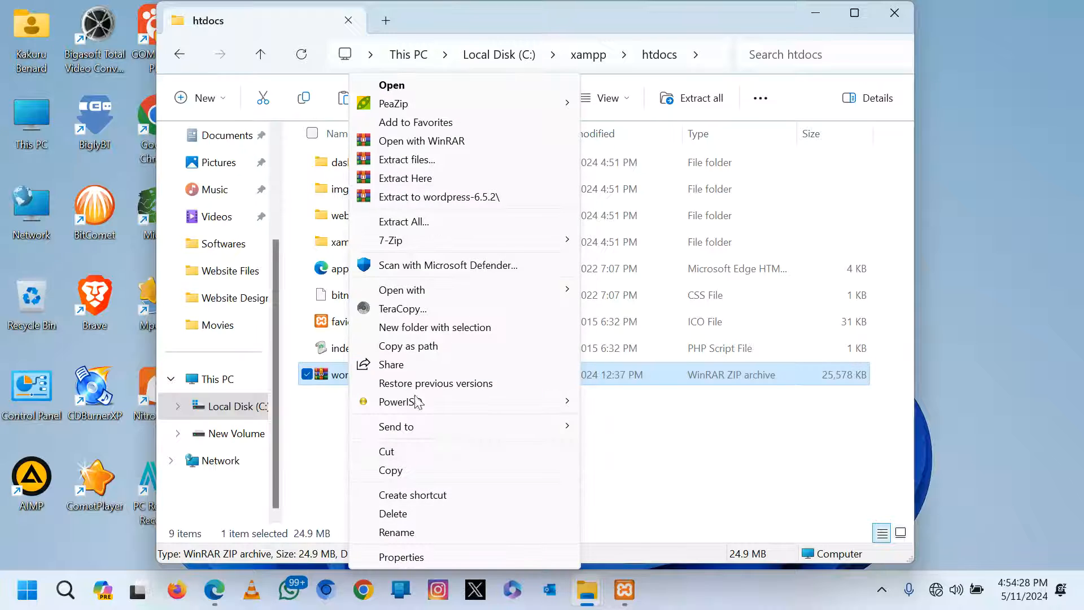
pyautogui.click(418, 179)
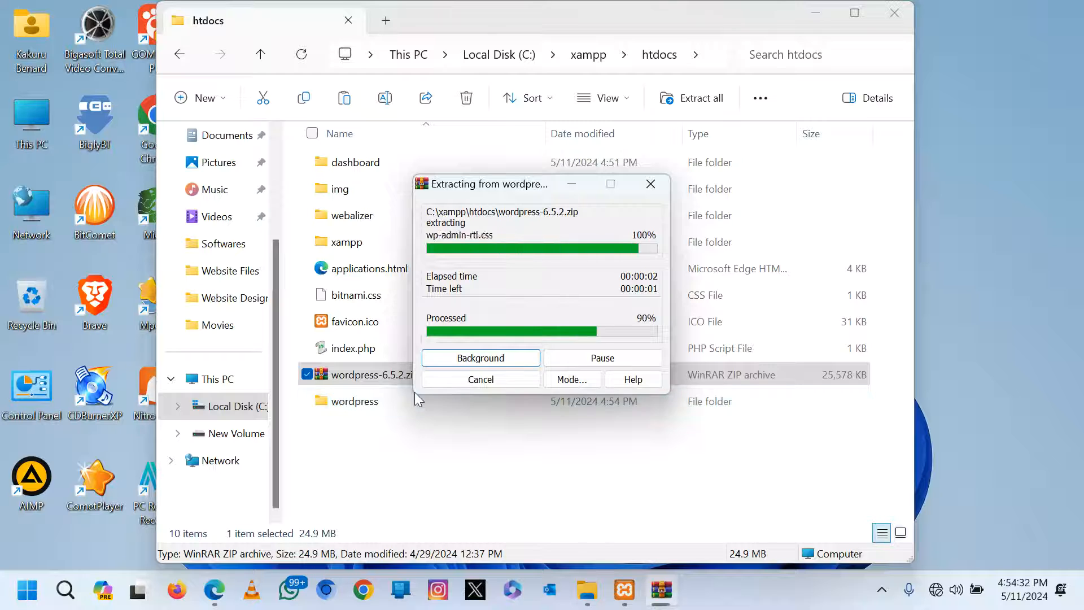
# Rename the extracted wordpress folder to uneb.
pyautogui.click(372, 409)
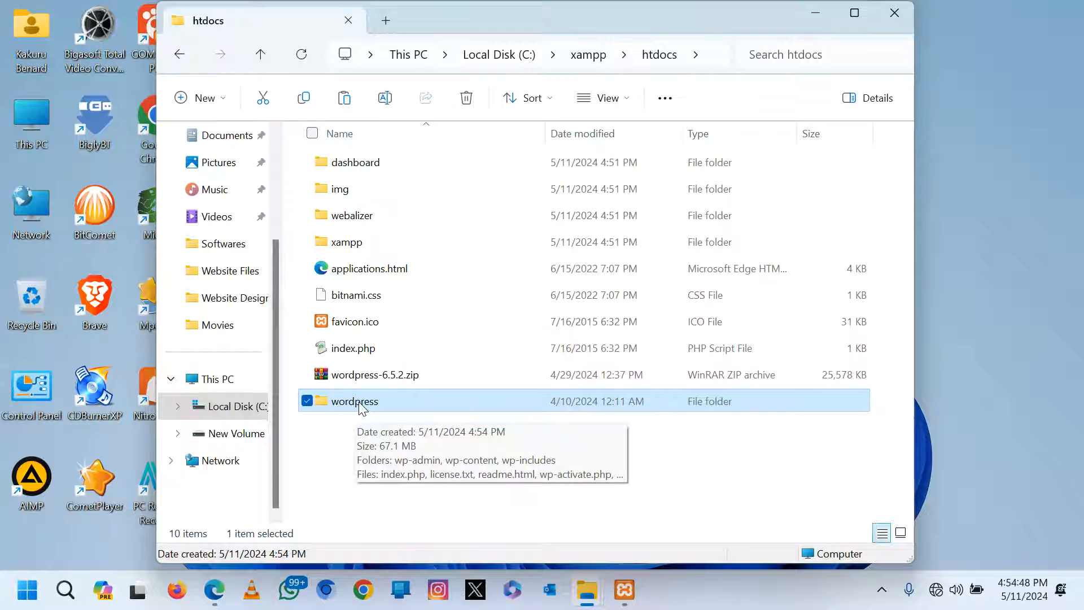
pyautogui.rightClick(359, 403)
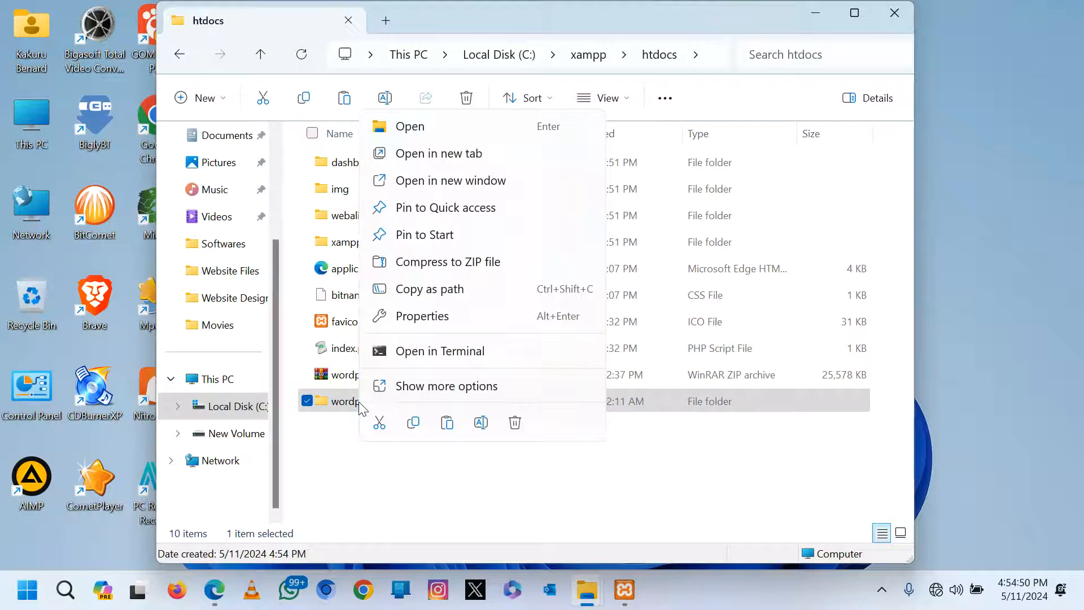
pyautogui.click(443, 386)
pyautogui.moveTo(381, 586)
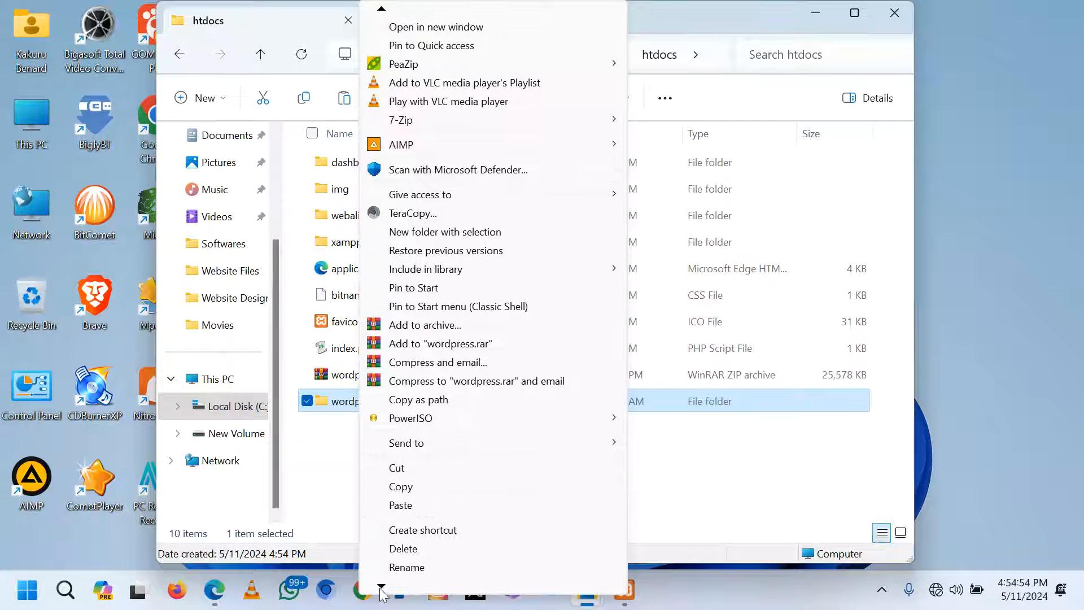
pyautogui.click(421, 567)
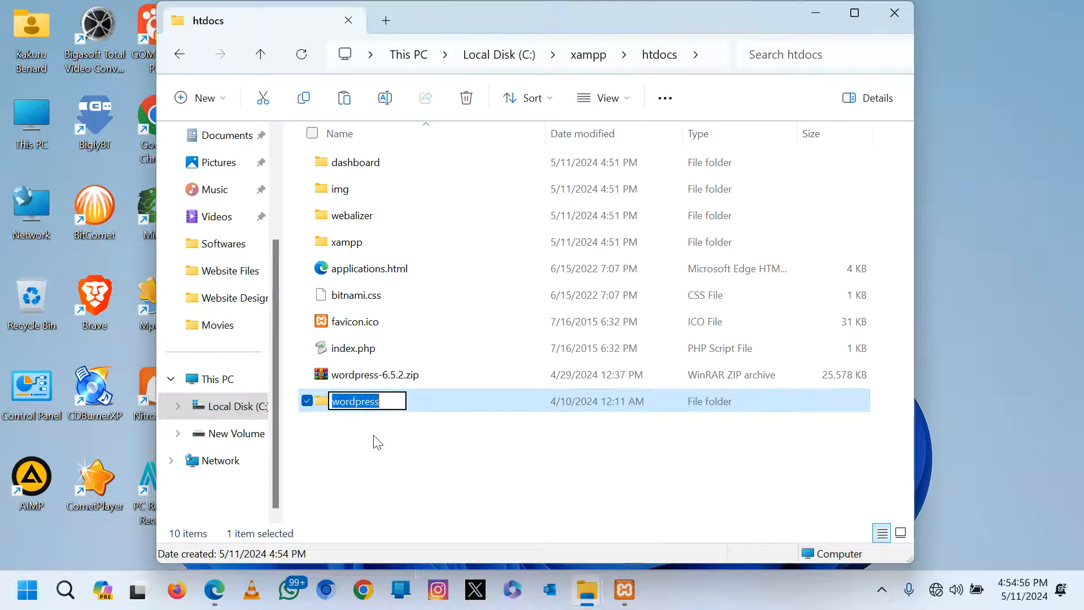
pyautogui.write('uneb')
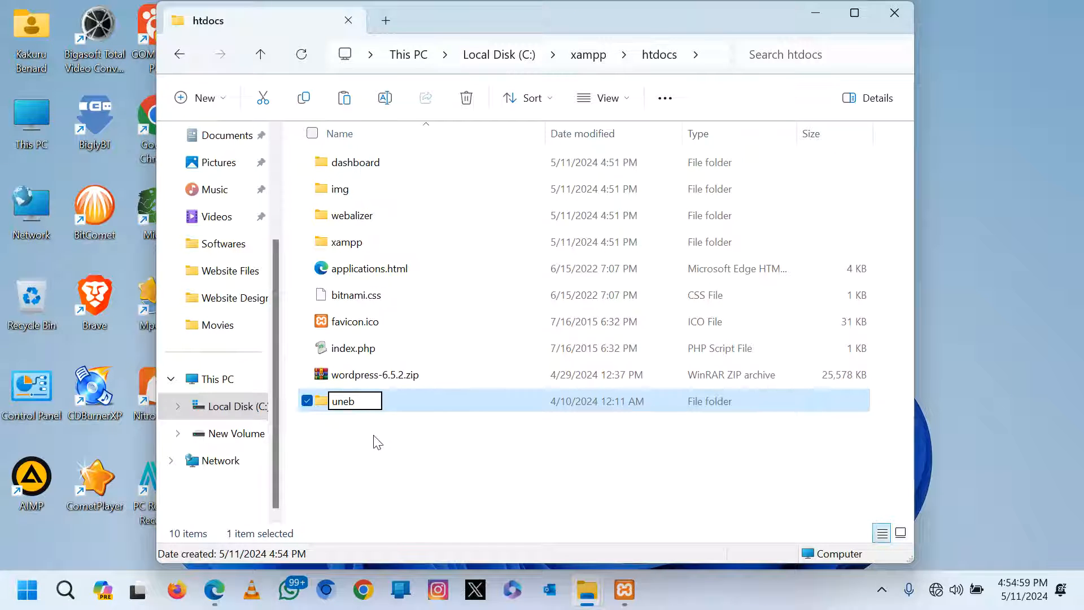
pyautogui.press('Return')
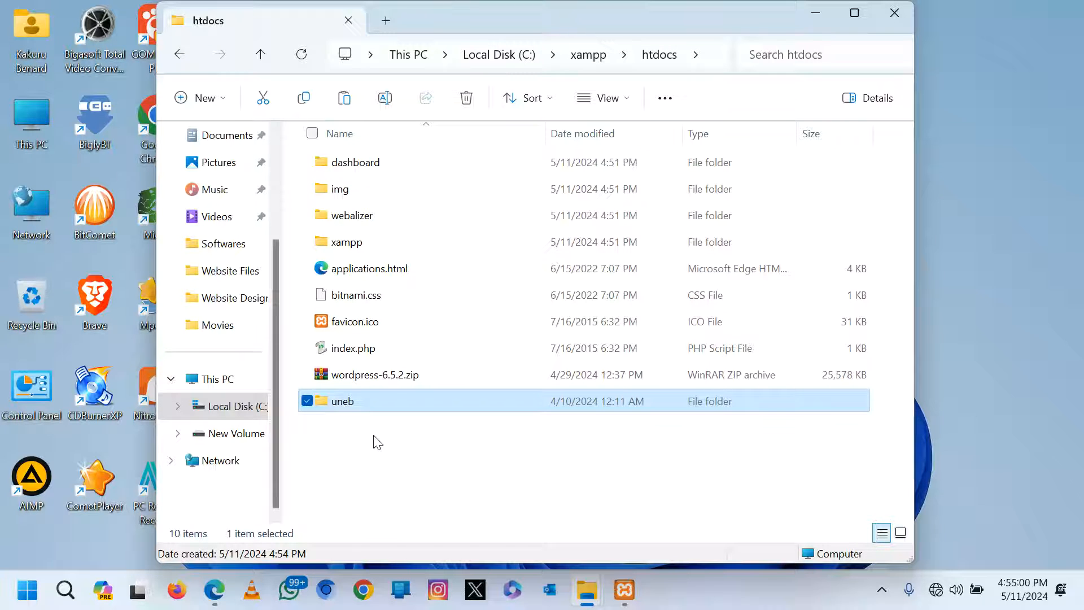
# Open phpMyAdmin from MySQL's Admin button, close the empty tab, and view the Databases page.
pyautogui.click(624, 601)
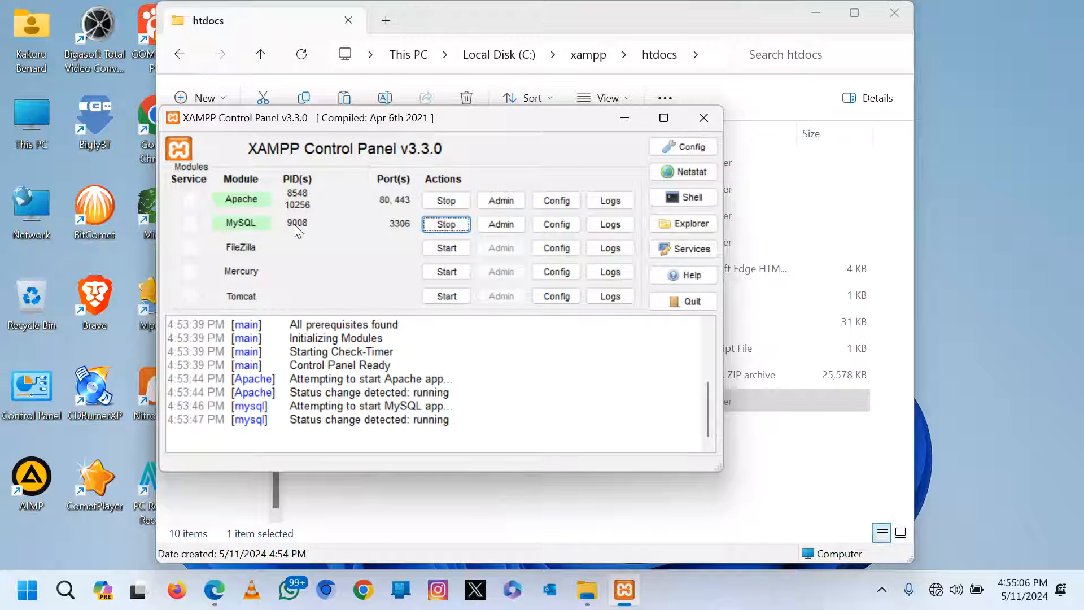
pyautogui.click(499, 224)
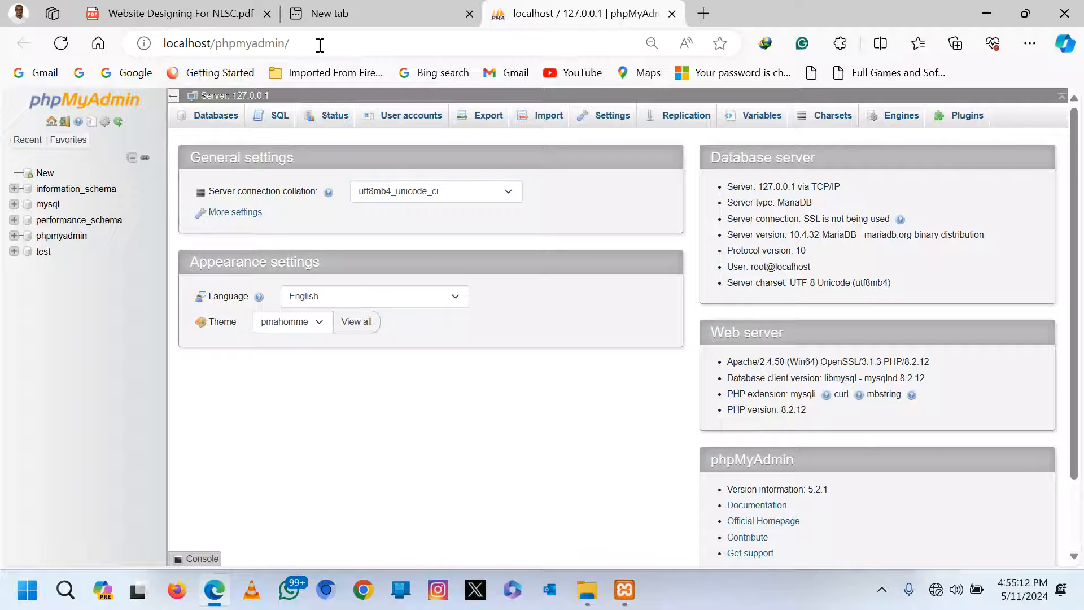
pyautogui.click(470, 13)
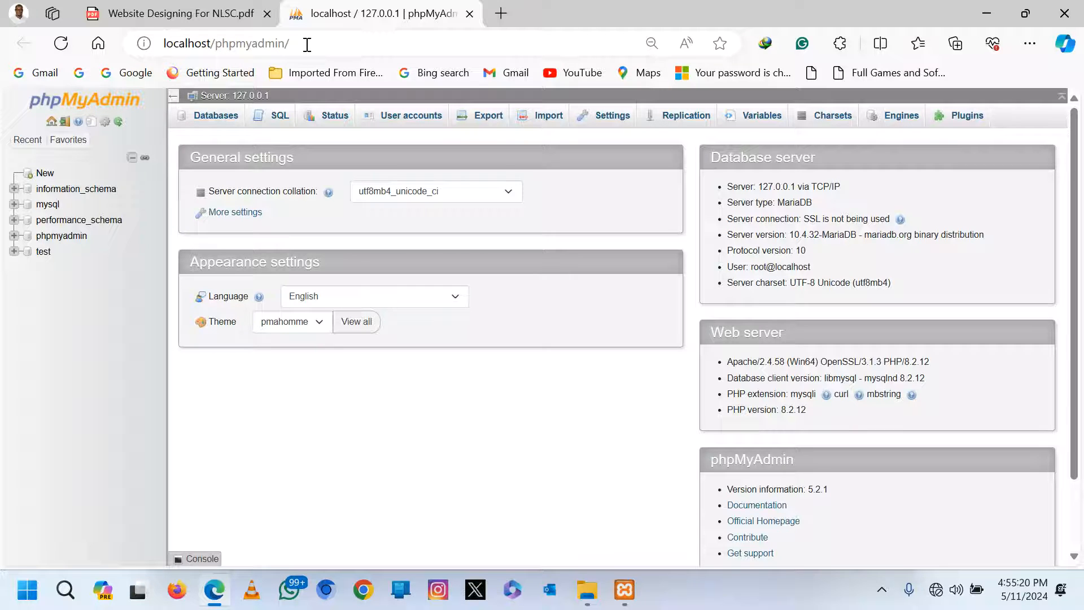
pyautogui.click(217, 116)
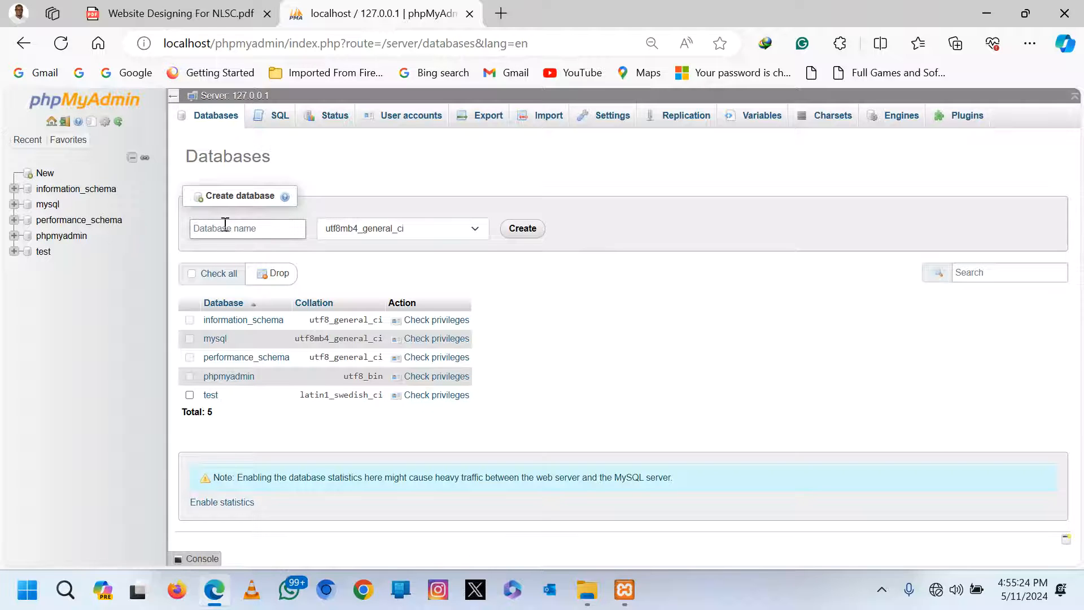
# Enter uneb as the new database name in phpMyAdmin and create it.
pyautogui.click(224, 229)
pyautogui.write('uneb')
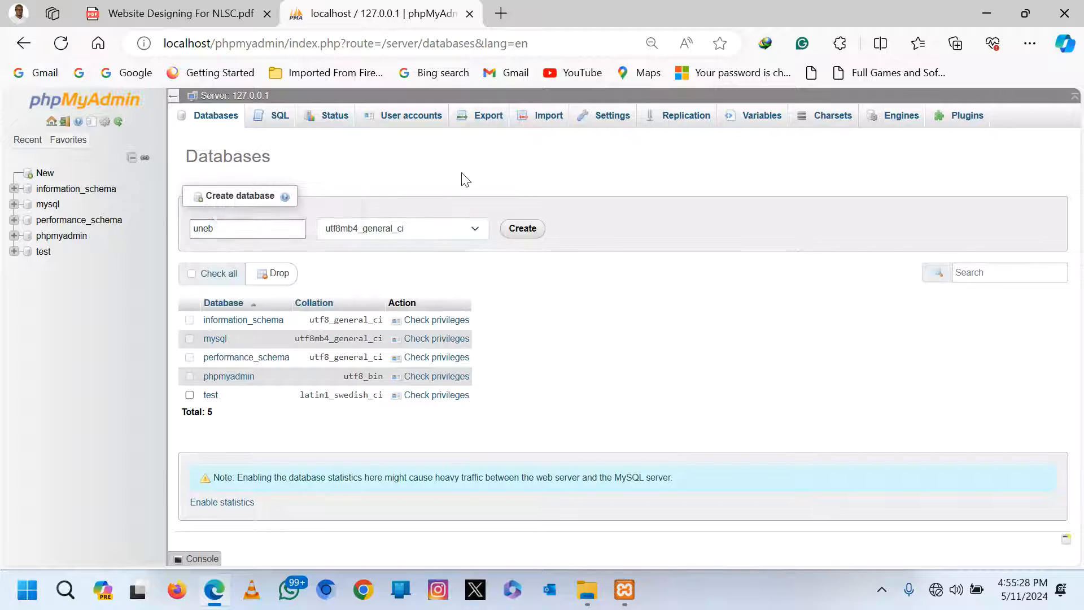
pyautogui.click(523, 228)
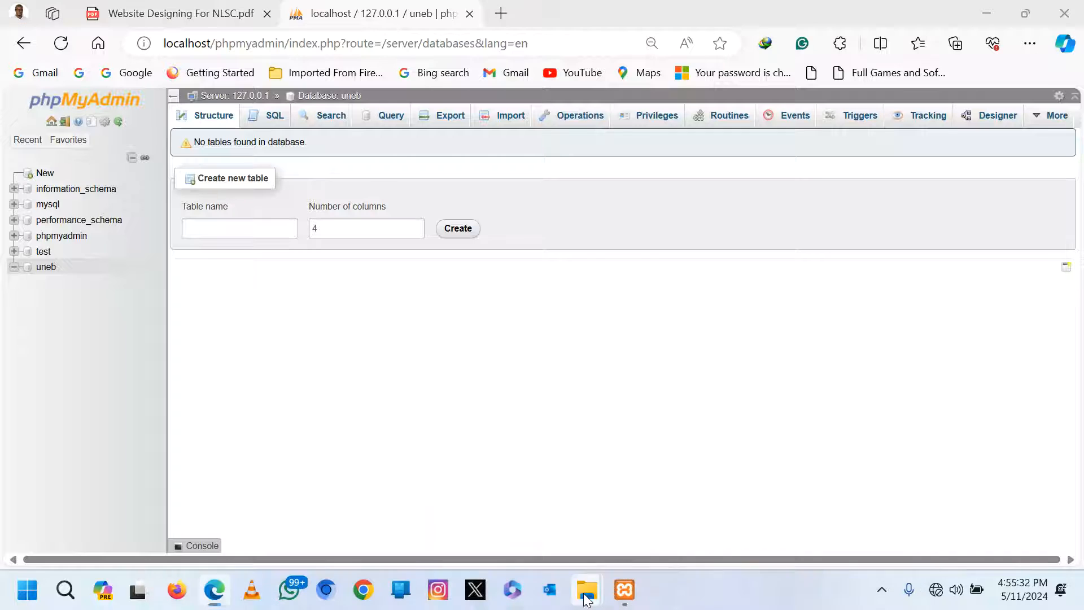
pyautogui.moveTo(591, 587)
pyautogui.click(646, 522)
pyautogui.click(335, 445)
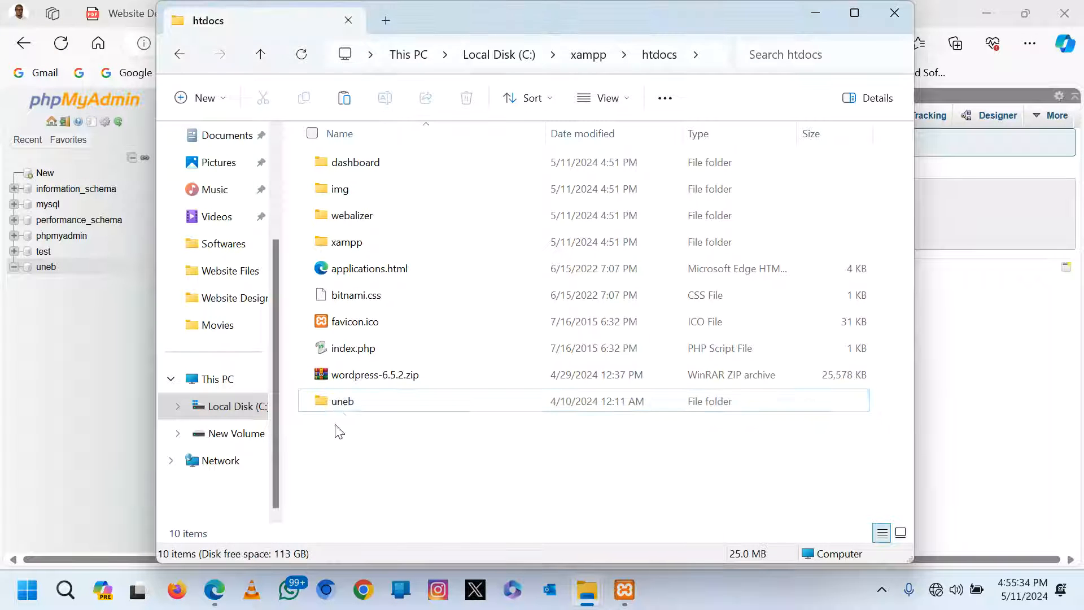
pyautogui.click(338, 404)
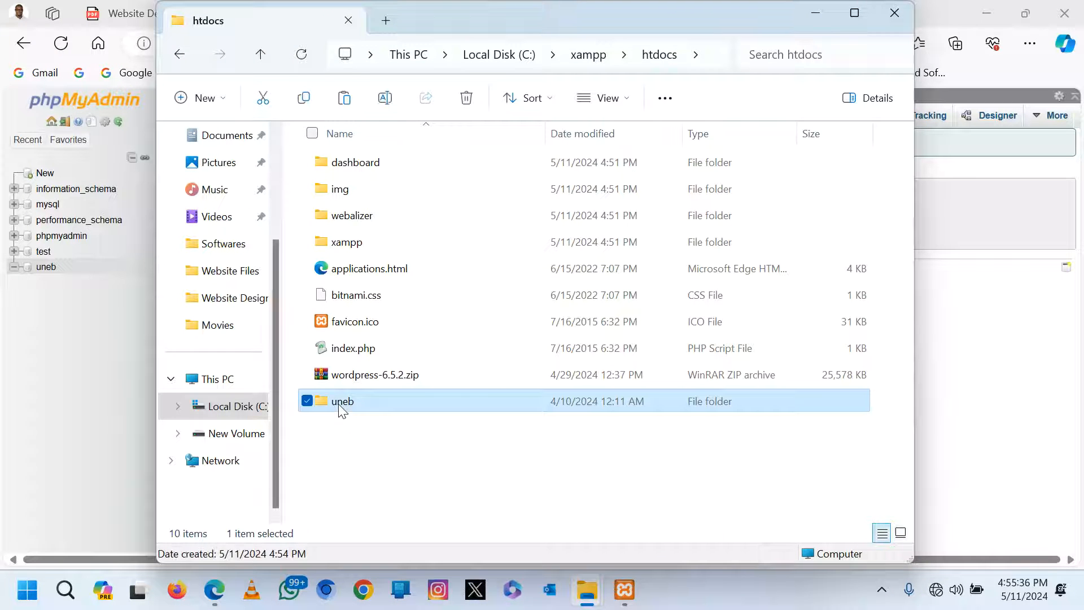
pyautogui.click(114, 378)
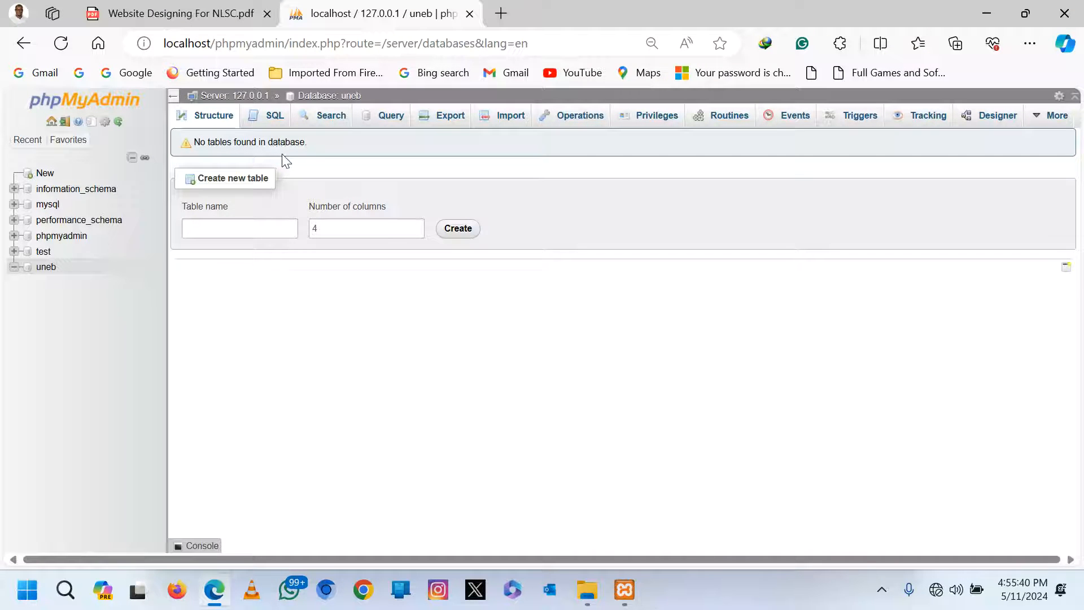
# Load localhost/uneb in the browser and begin the WordPress setup.
pyautogui.click(535, 44)
pyautogui.moveTo(534, 44); pyautogui.dragTo(219, 49)
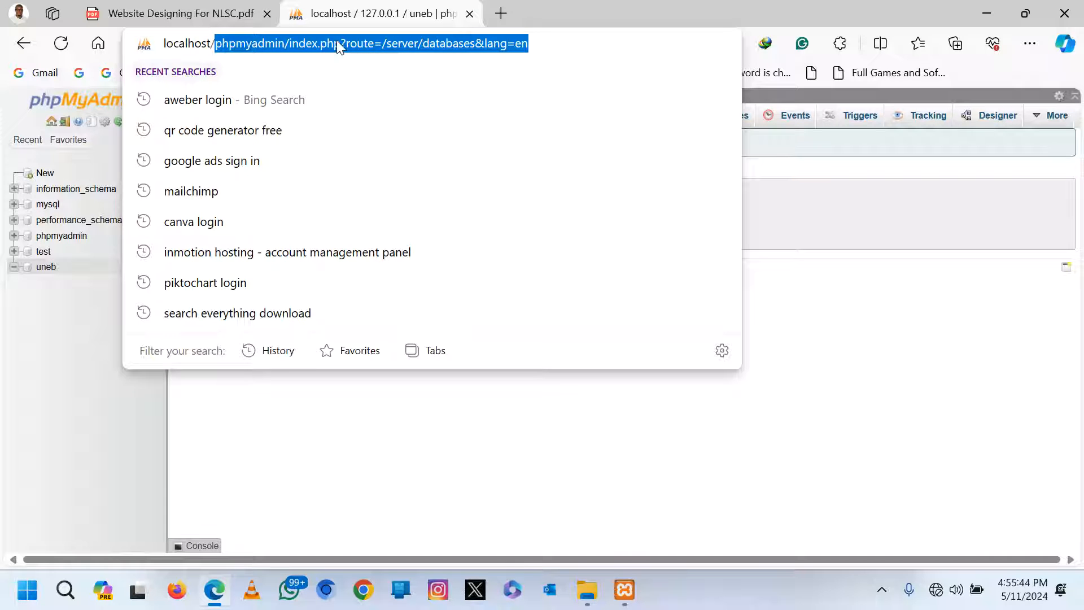
pyautogui.write('uneb')
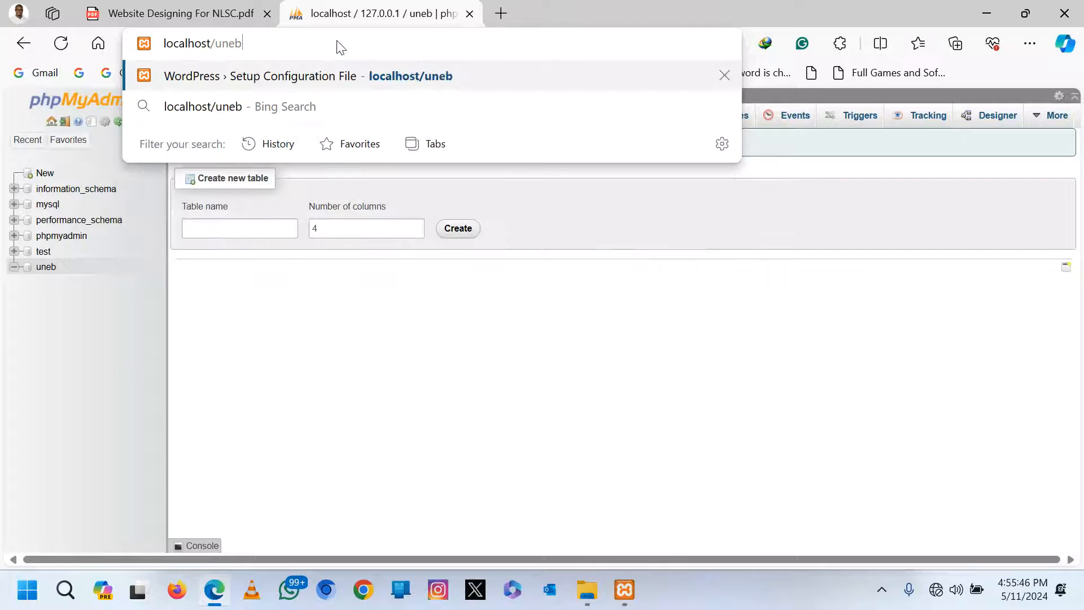
pyautogui.press('Return')
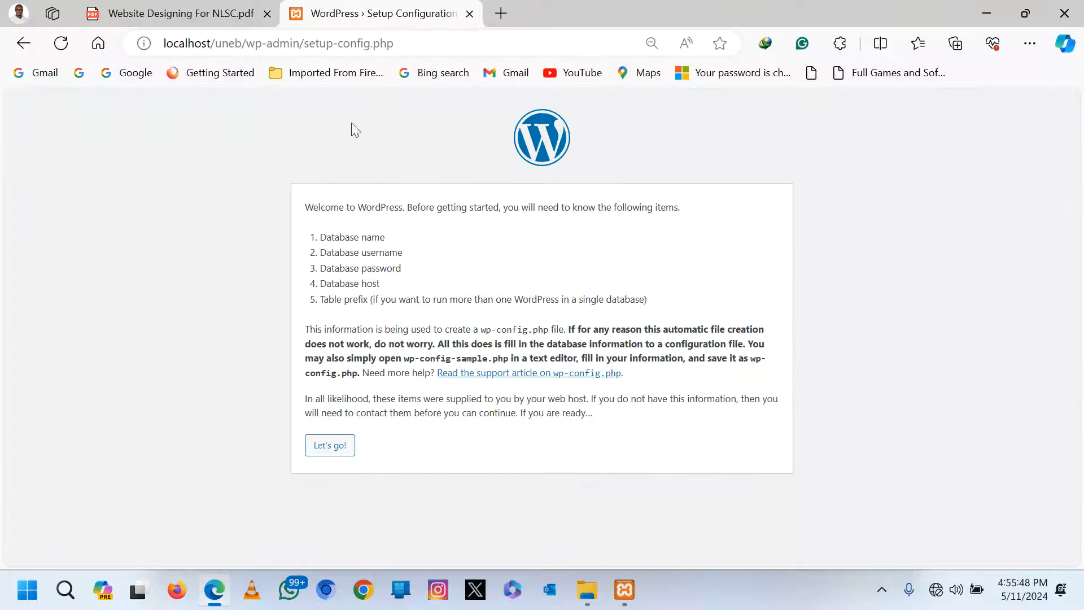
pyautogui.click(328, 448)
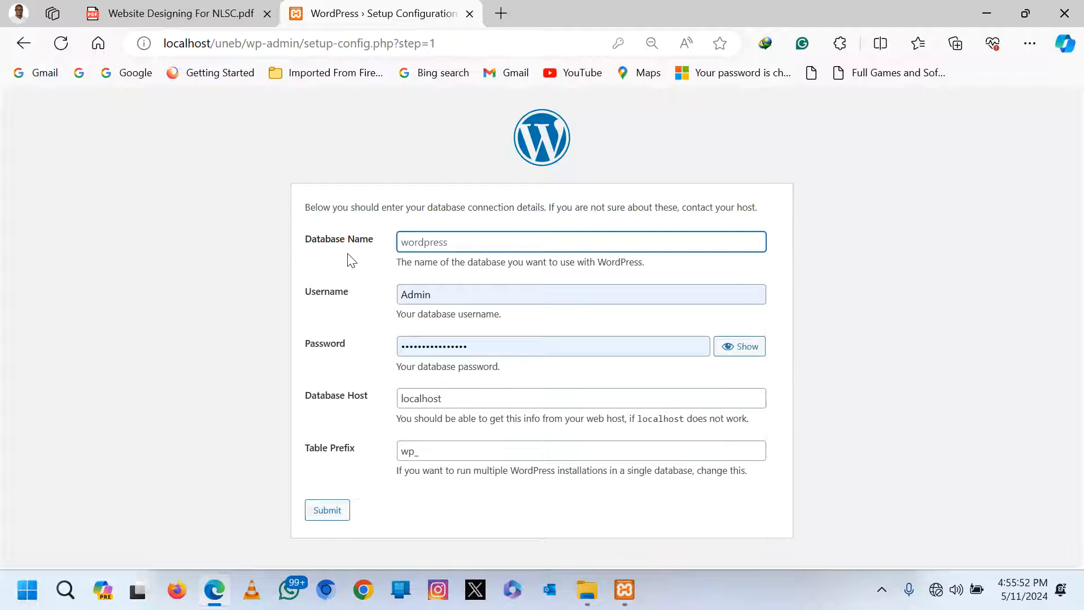
# Enter database name uneb, username root and an empty password, then submit the connection details.
pyautogui.write('uneb')
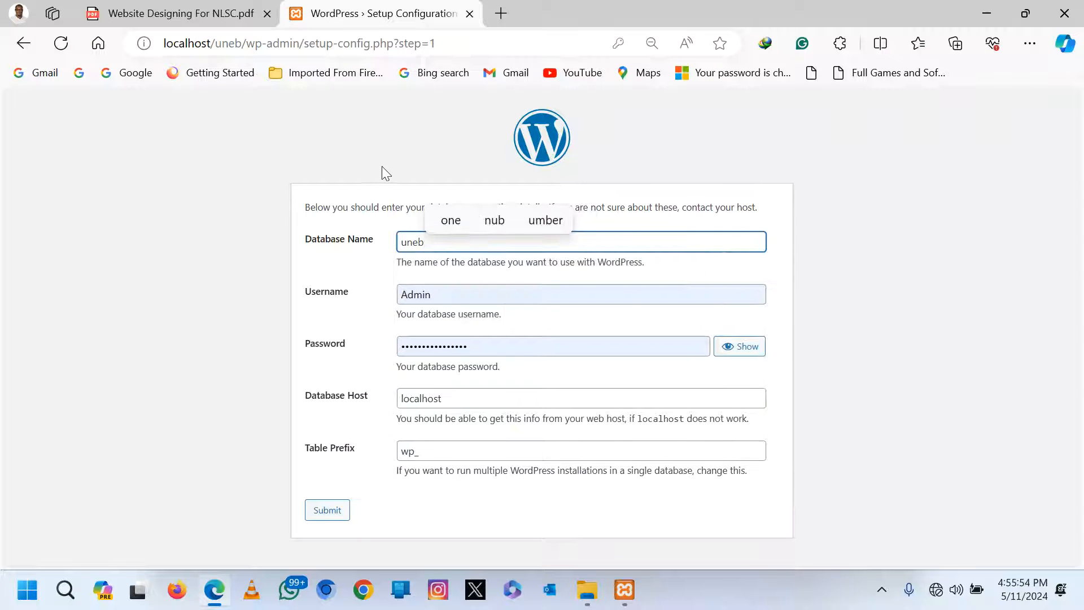
pyautogui.click(396, 235)
pyautogui.doubleClick(439, 295)
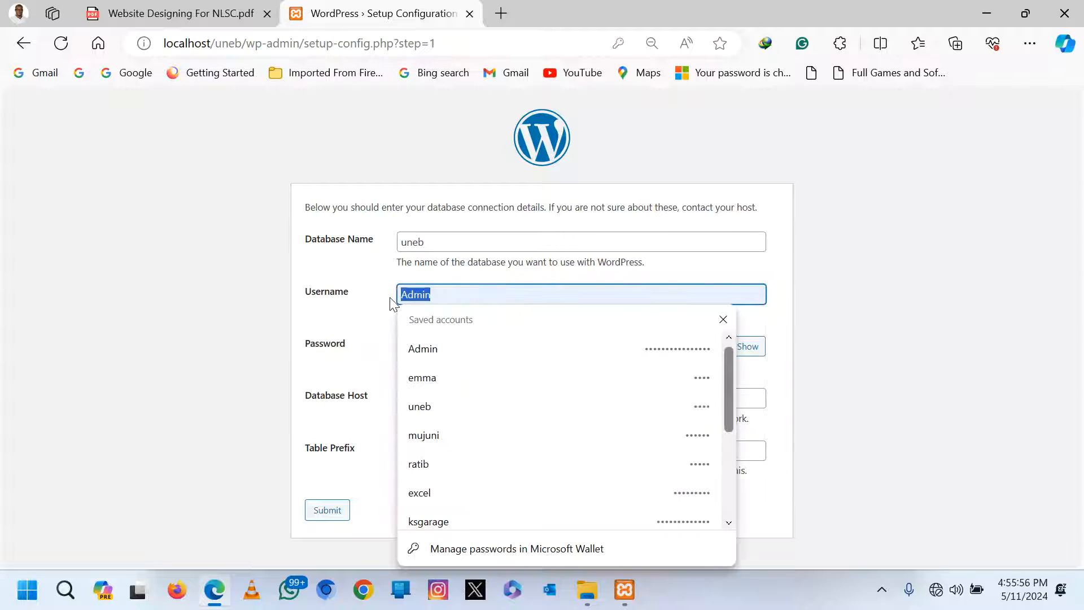
pyautogui.write('root')
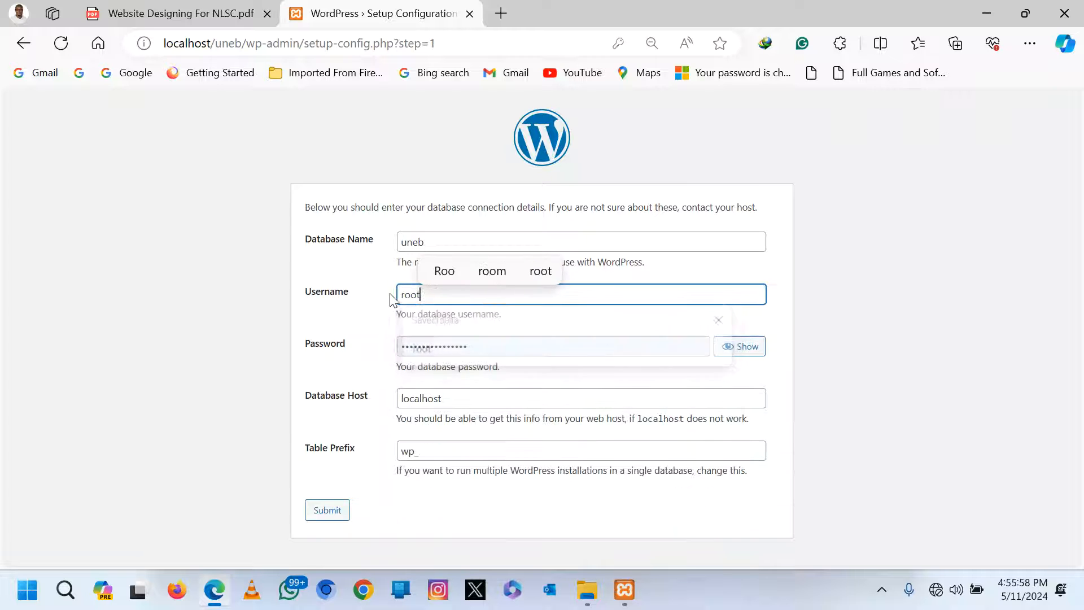
pyautogui.doubleClick(489, 343)
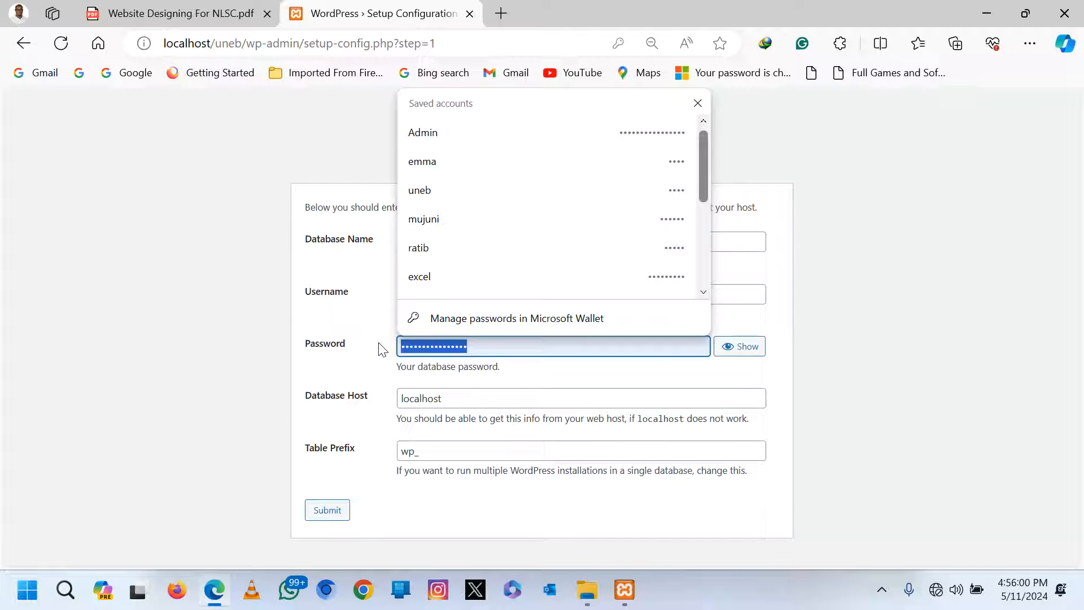
pyautogui.press('BackSpace')
pyautogui.click(220, 298)
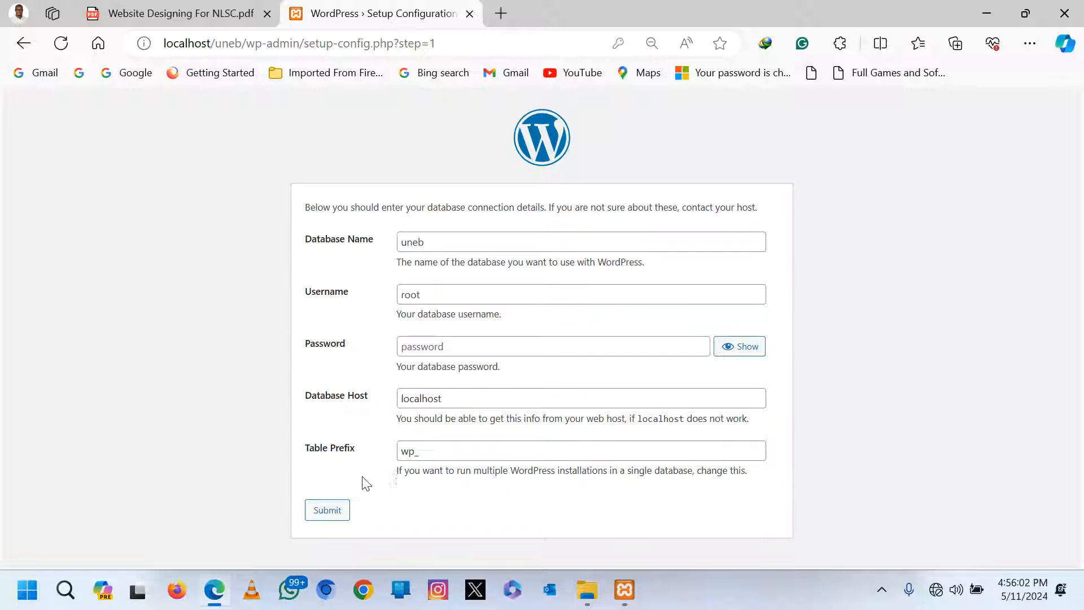
pyautogui.click(329, 514)
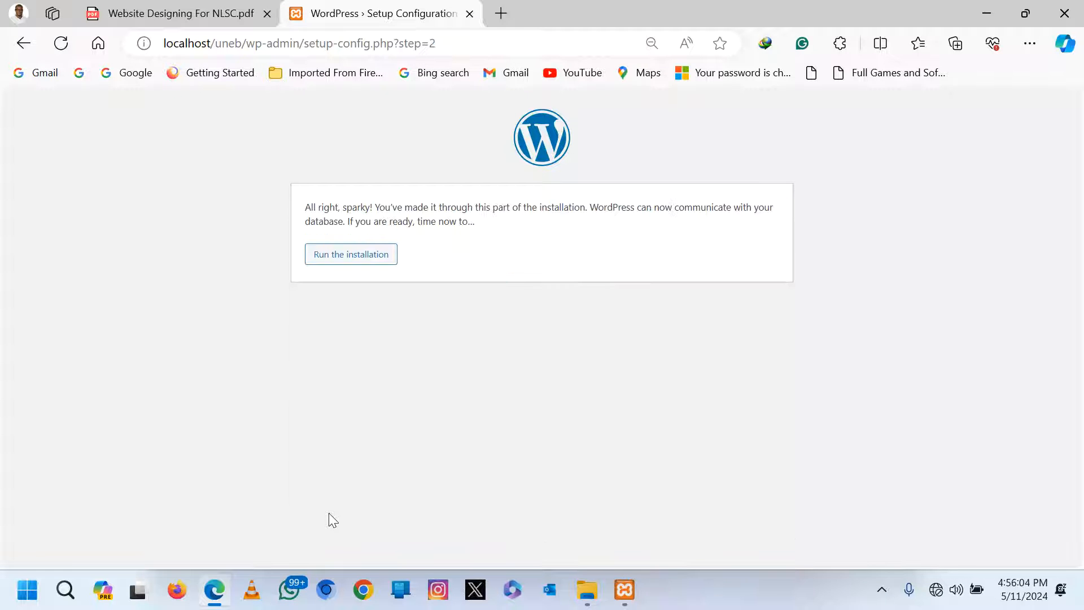
# Run the installation and enter site title uneb and admin username uneb.
pyautogui.click(329, 258)
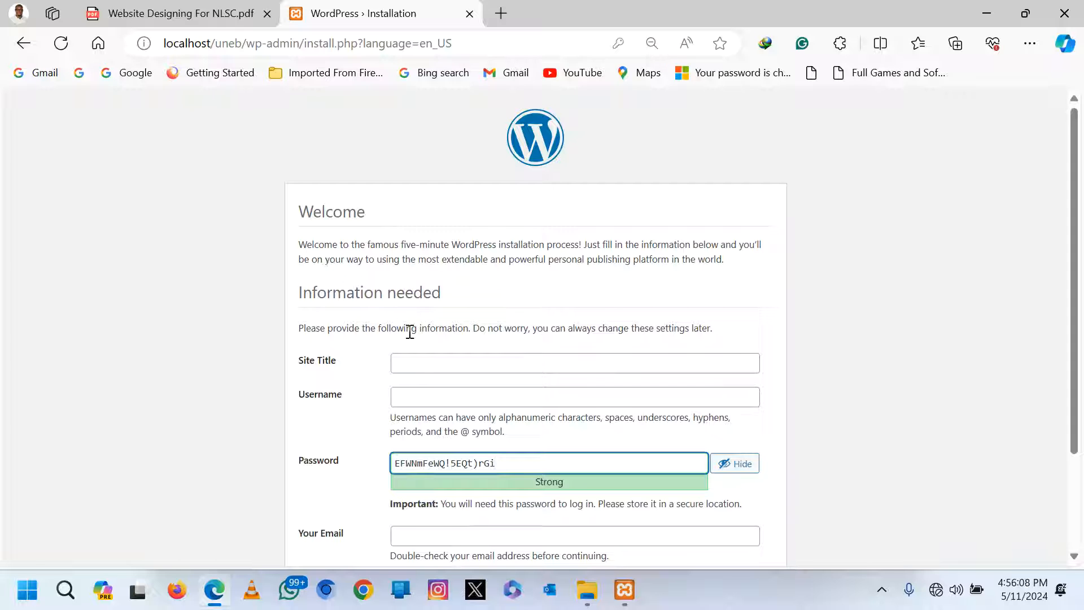
pyautogui.click(424, 364)
pyautogui.write('unebneb')
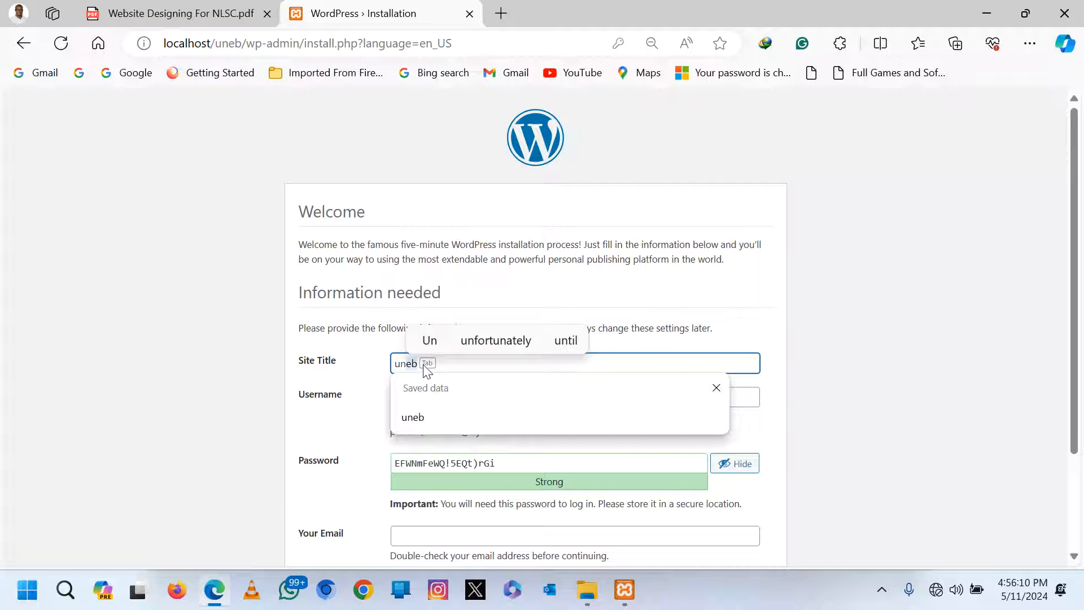
pyautogui.click(238, 330)
pyautogui.click(438, 396)
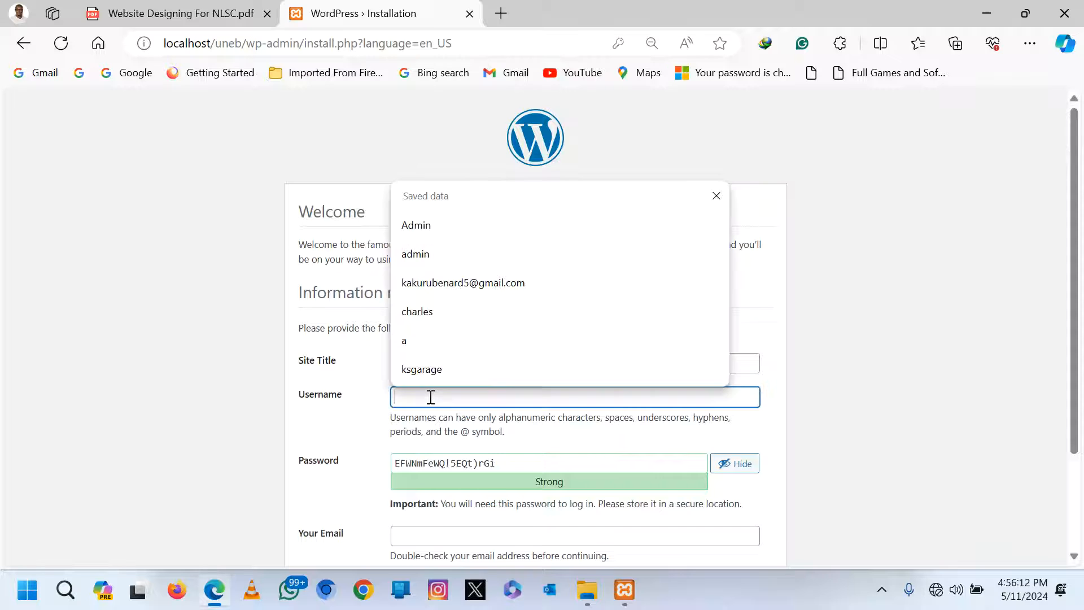
pyautogui.write('uneb')
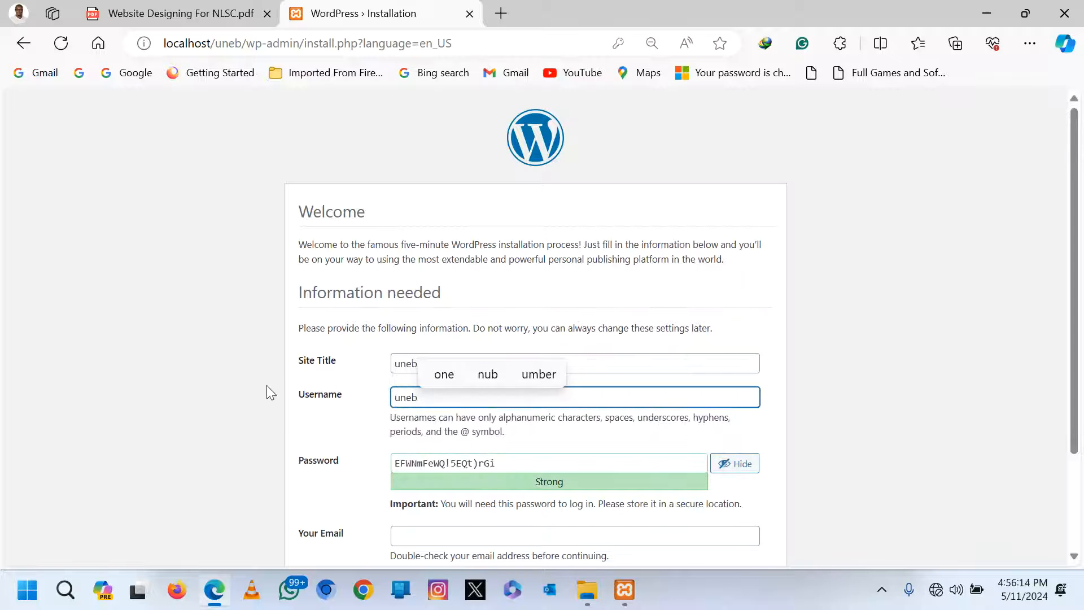
pyautogui.click(266, 385)
# Set a weak admin password, confirm its use, fill in the admin e-mail, and install WordPress.
pyautogui.moveTo(504, 469); pyautogui.dragTo(358, 472)
pyautogui.write('u')
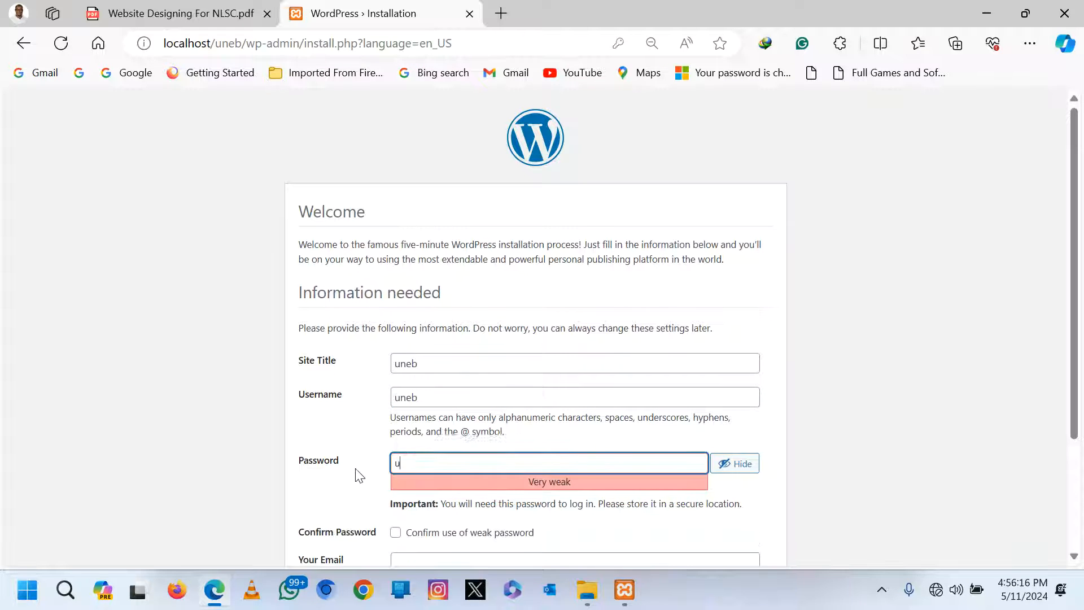
pyautogui.write('neb')
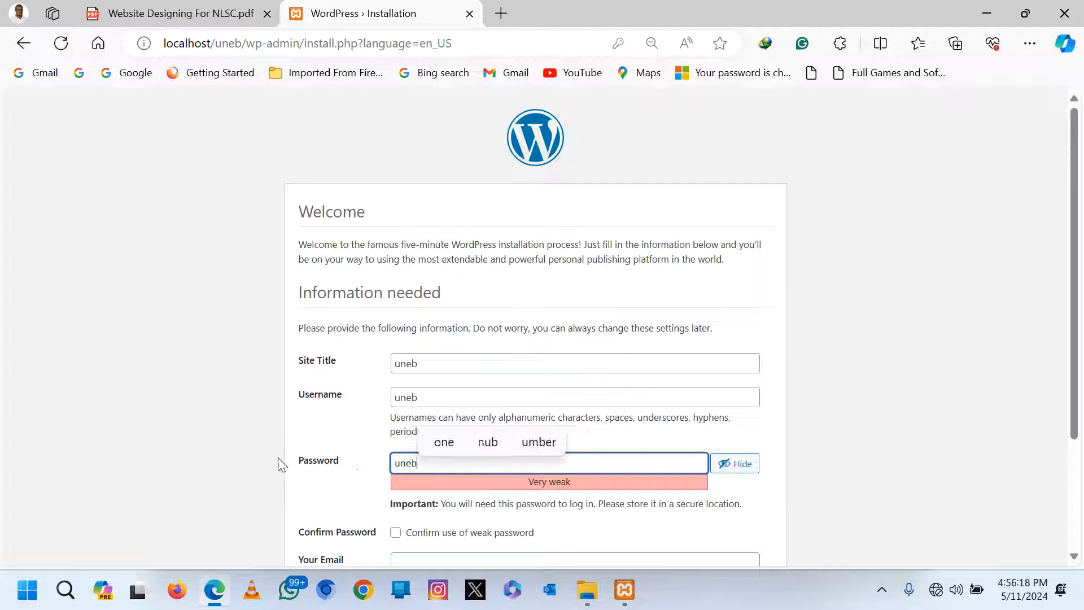
pyautogui.click(240, 424)
pyautogui.scroll(-2, 356, 384)
pyautogui.click(392, 391)
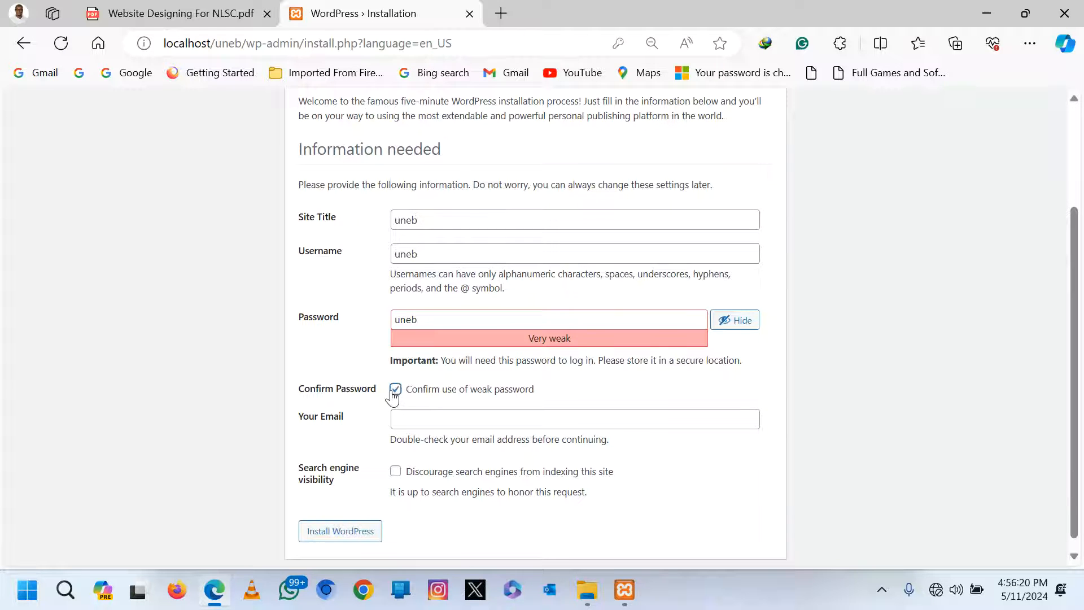
pyautogui.click(411, 421)
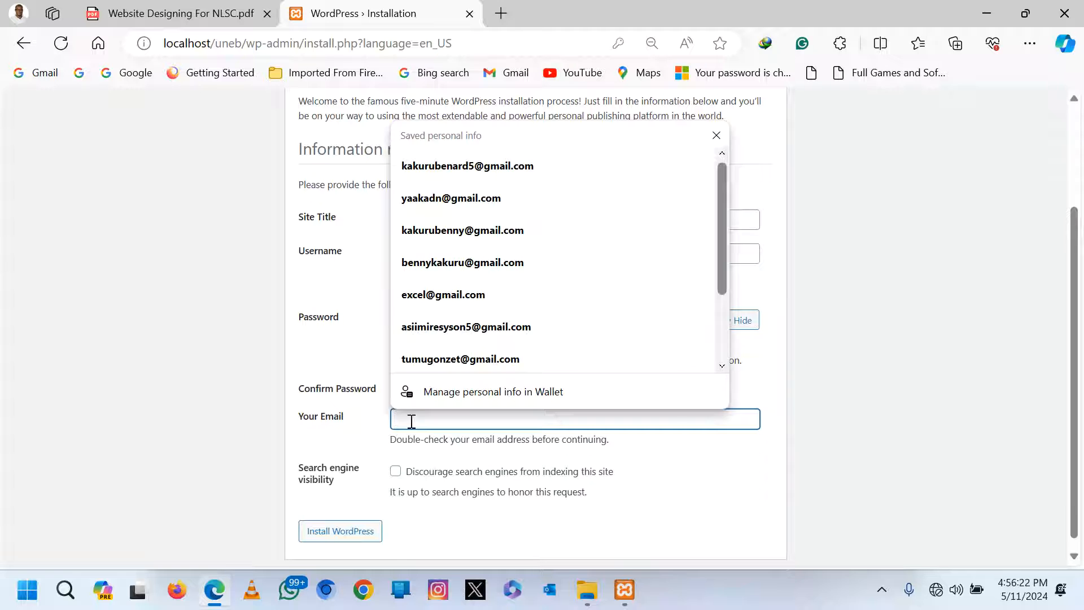
pyautogui.write('une')
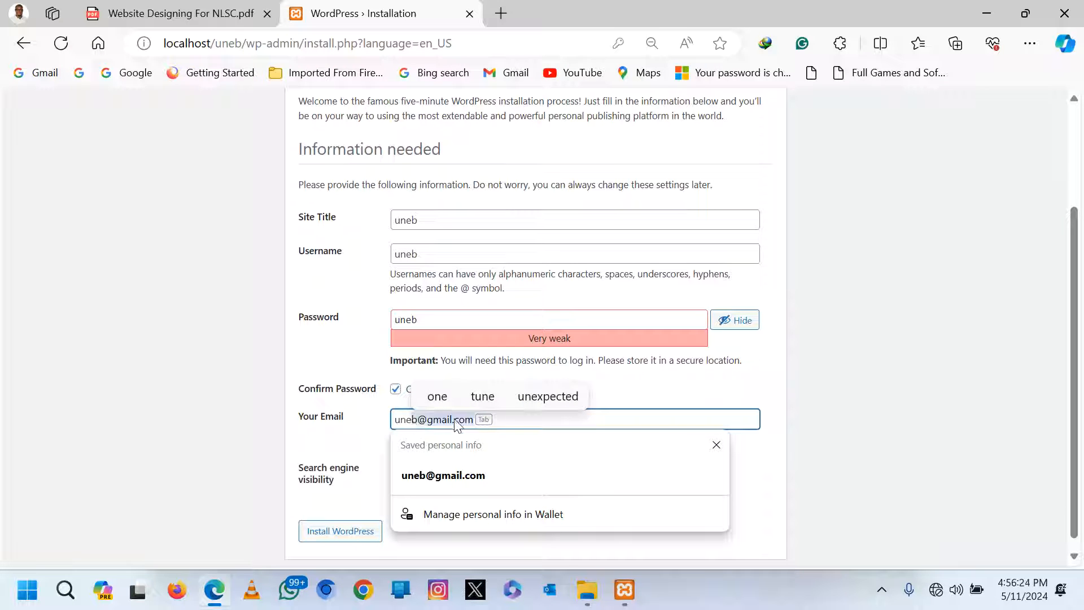
pyautogui.press('Tab')
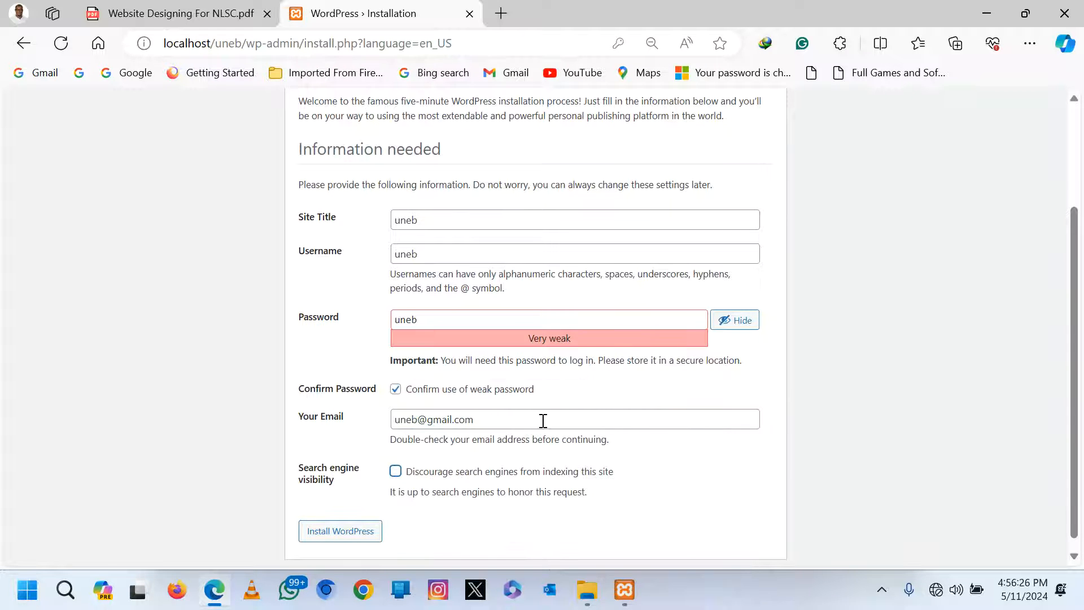
pyautogui.click(345, 539)
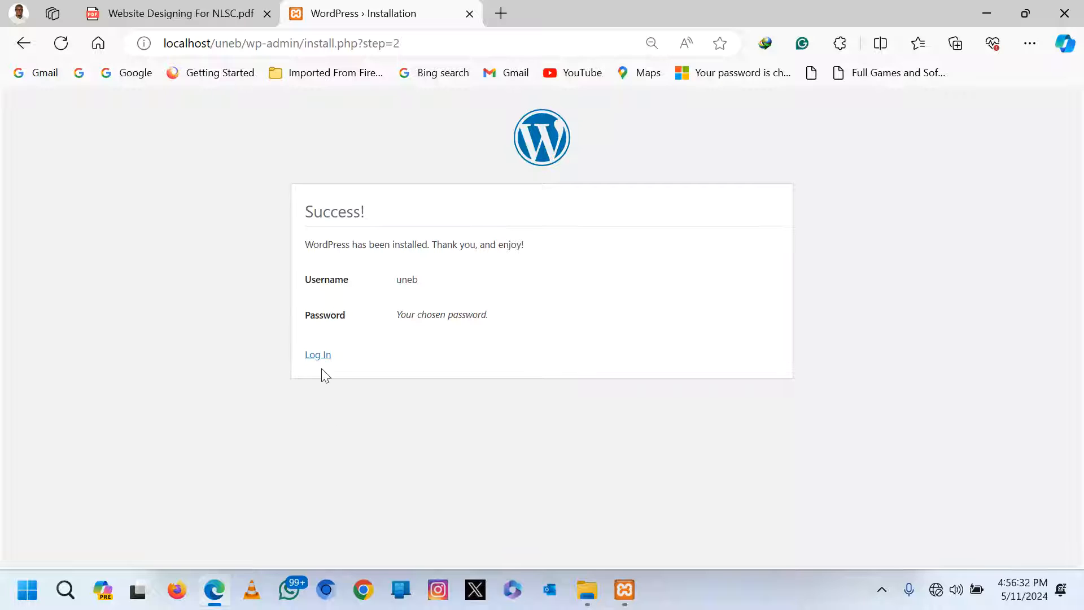
# Log in as uneb with the autofilled credentials, verifying the revealed password first.
pyautogui.click(317, 356)
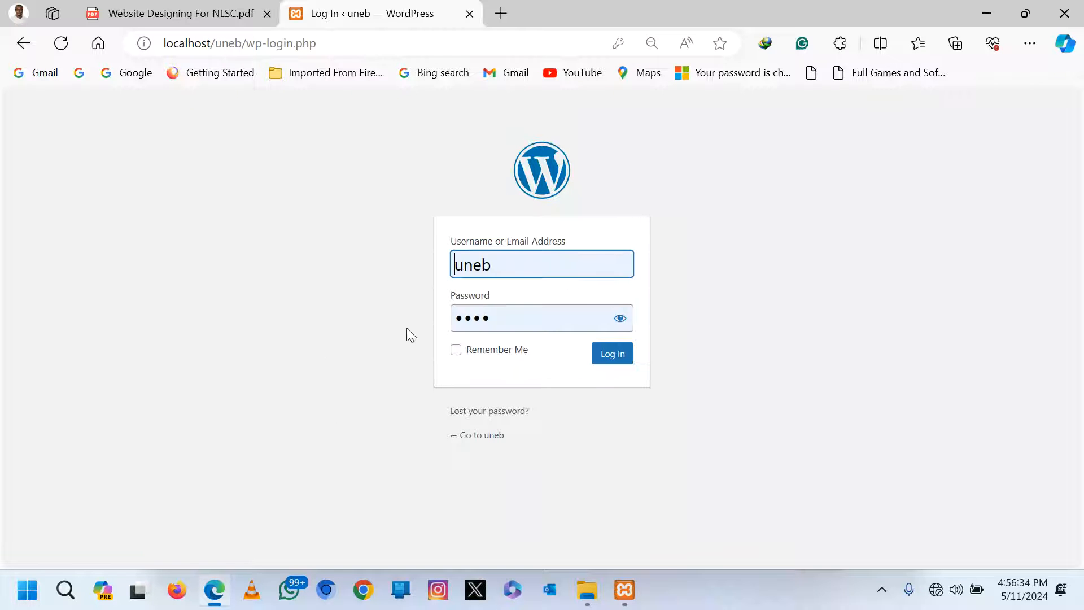
pyautogui.click(503, 266)
pyautogui.click(412, 277)
pyautogui.click(509, 318)
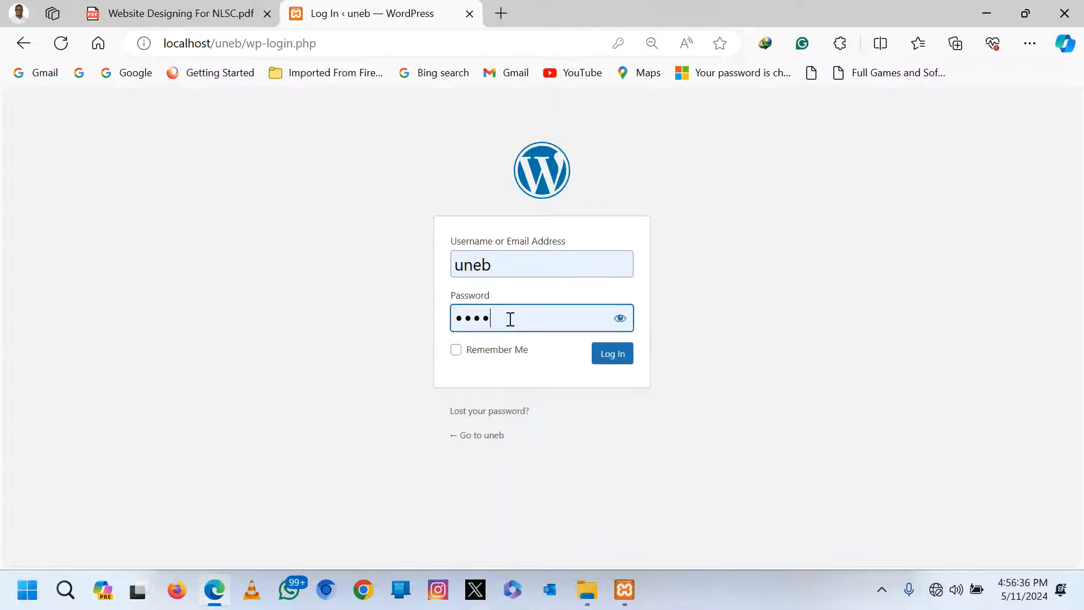
pyautogui.click(620, 318)
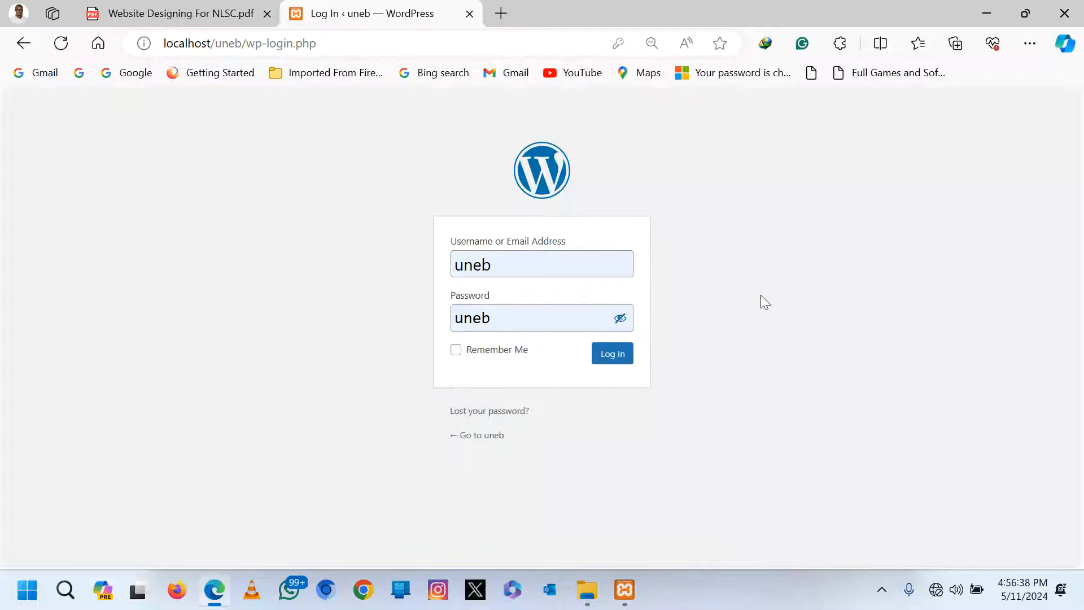
pyautogui.click(615, 365)
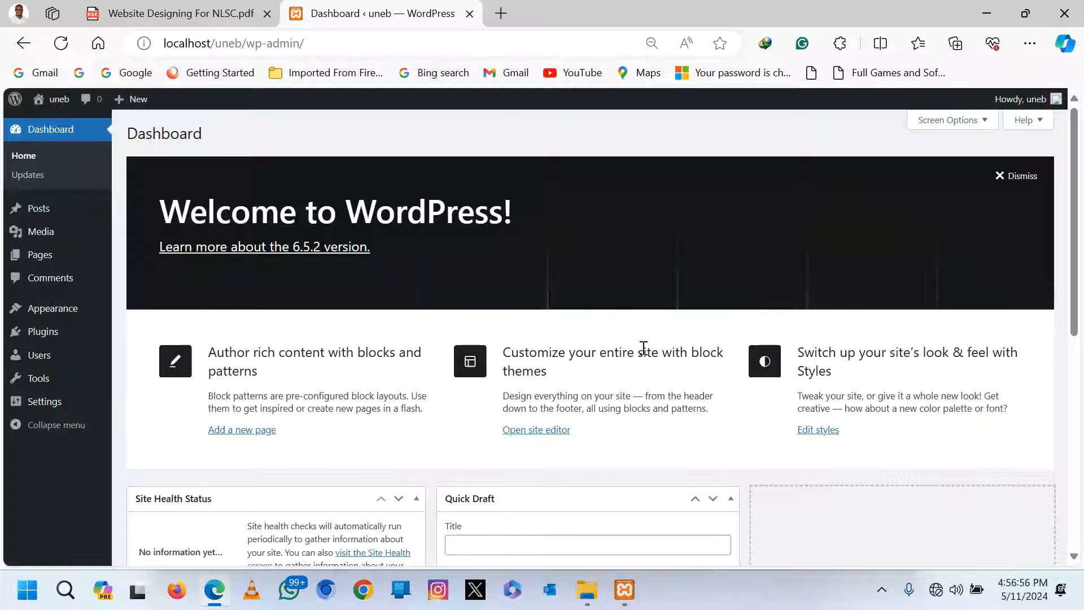
# Move the Hello world! post to the Trash with the Move to Trash bulk action.
pyautogui.moveTo(39, 213)
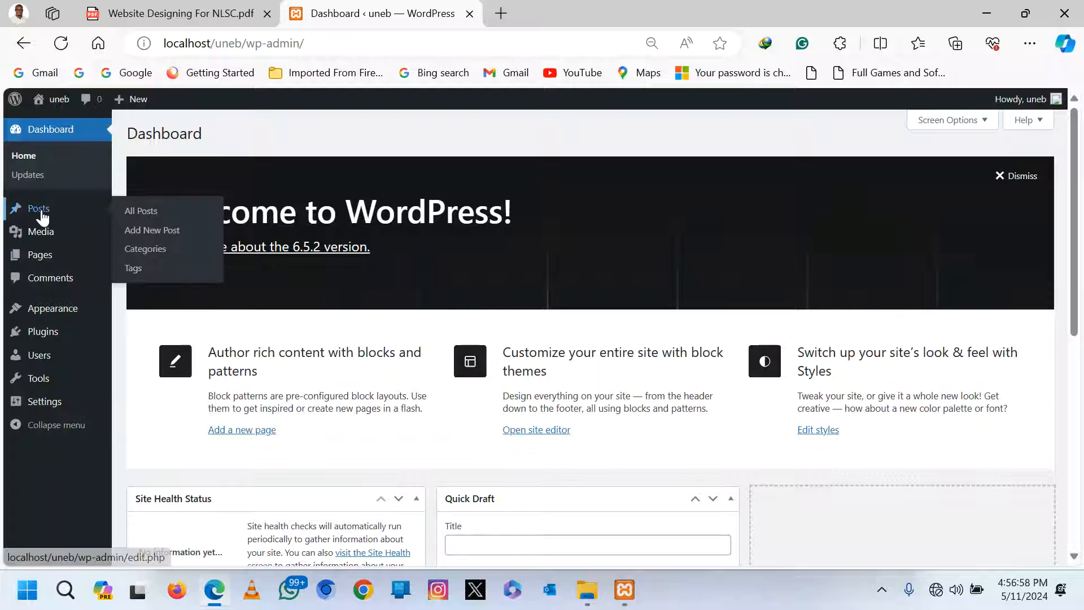
pyautogui.click(141, 218)
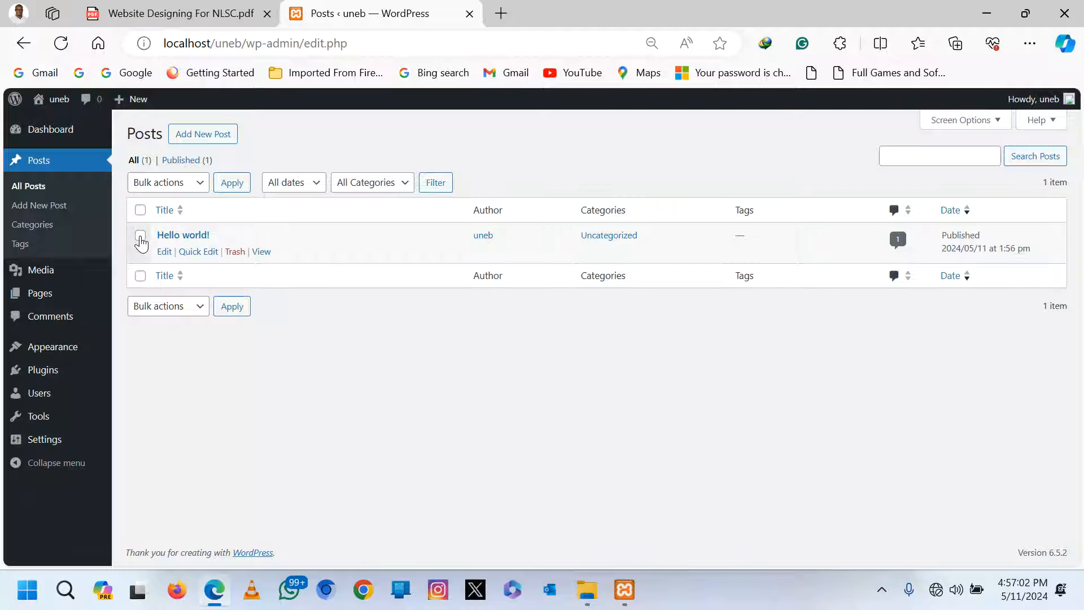
pyautogui.click(140, 237)
pyautogui.click(181, 306)
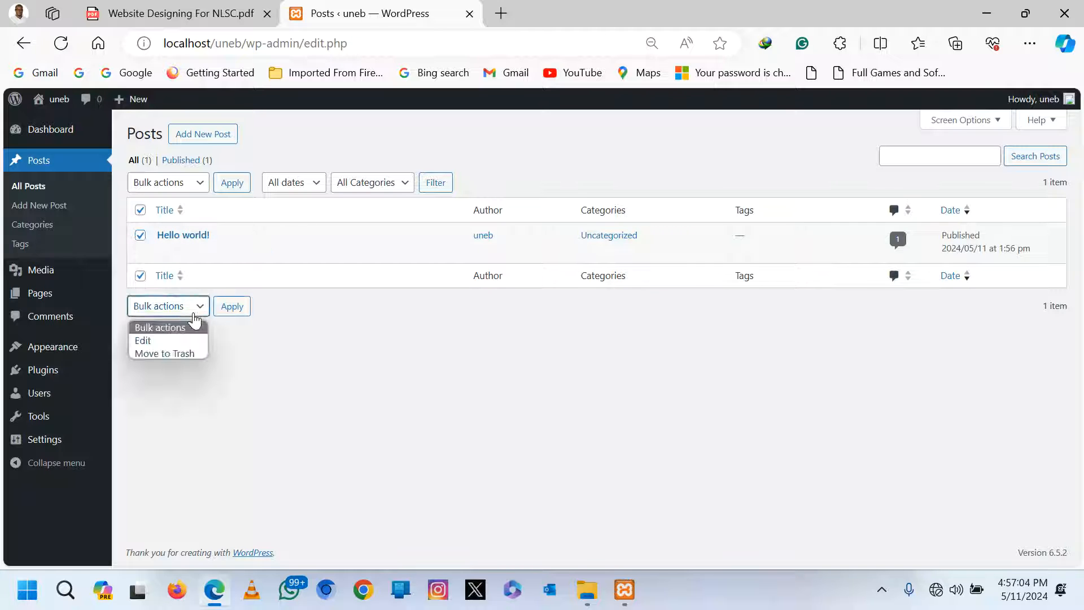
pyautogui.click(167, 352)
pyautogui.click(231, 307)
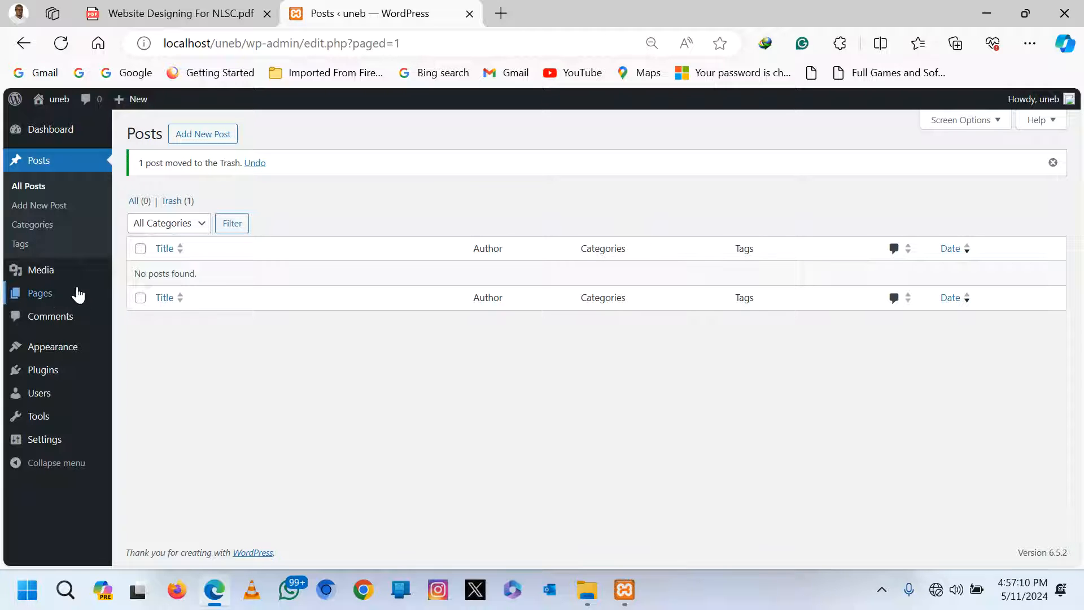
# Select all pages, Privacy Policy and Sample Page, and bulk-move them to the Trash.
pyautogui.moveTo(52, 294)
pyautogui.click(146, 297)
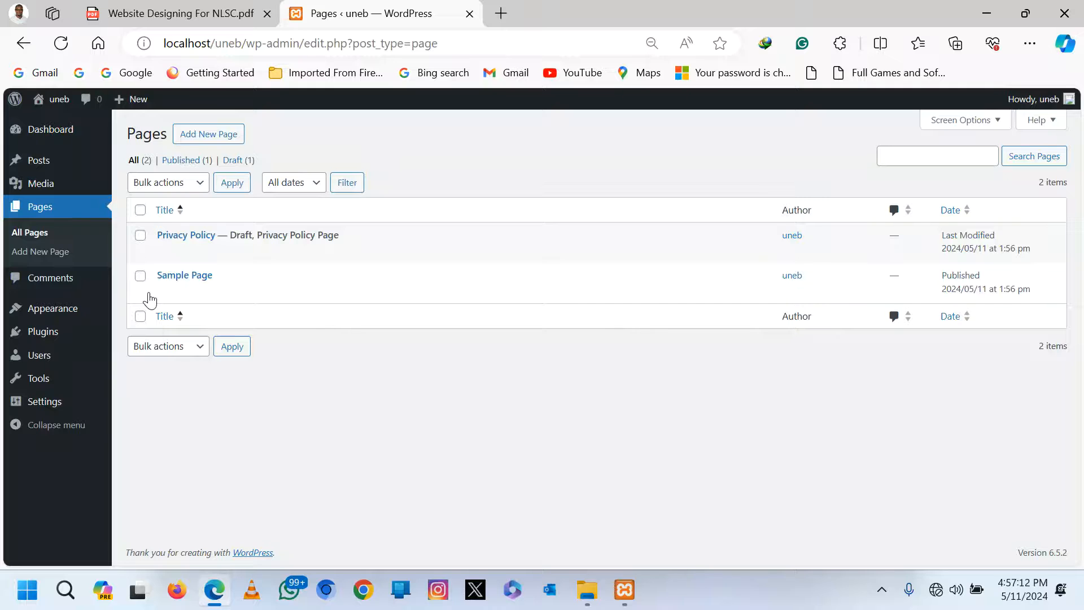
pyautogui.click(140, 210)
pyautogui.click(201, 348)
pyautogui.click(182, 392)
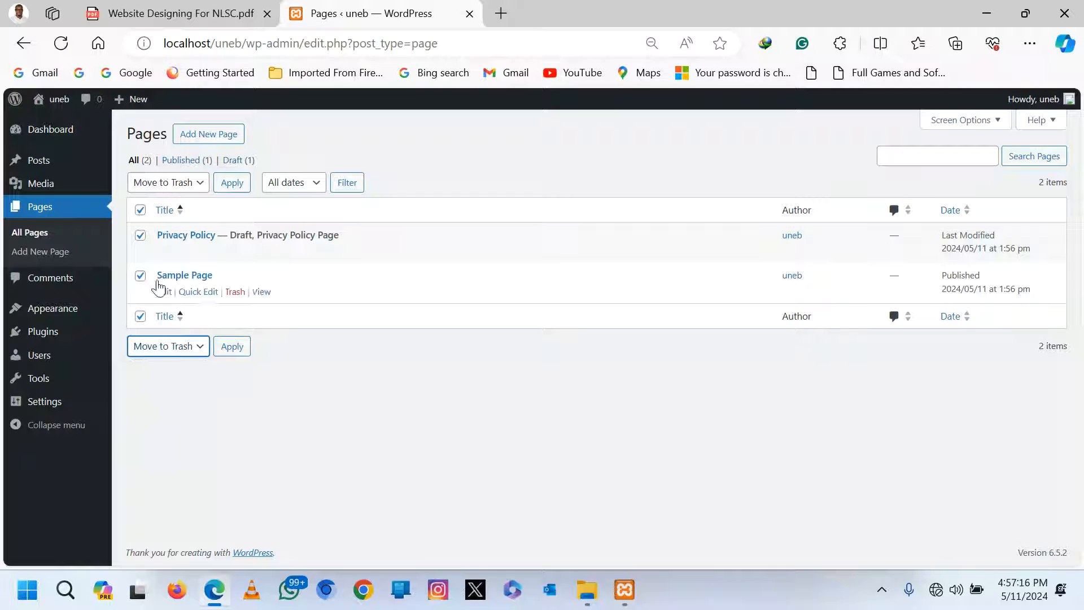
pyautogui.click(230, 348)
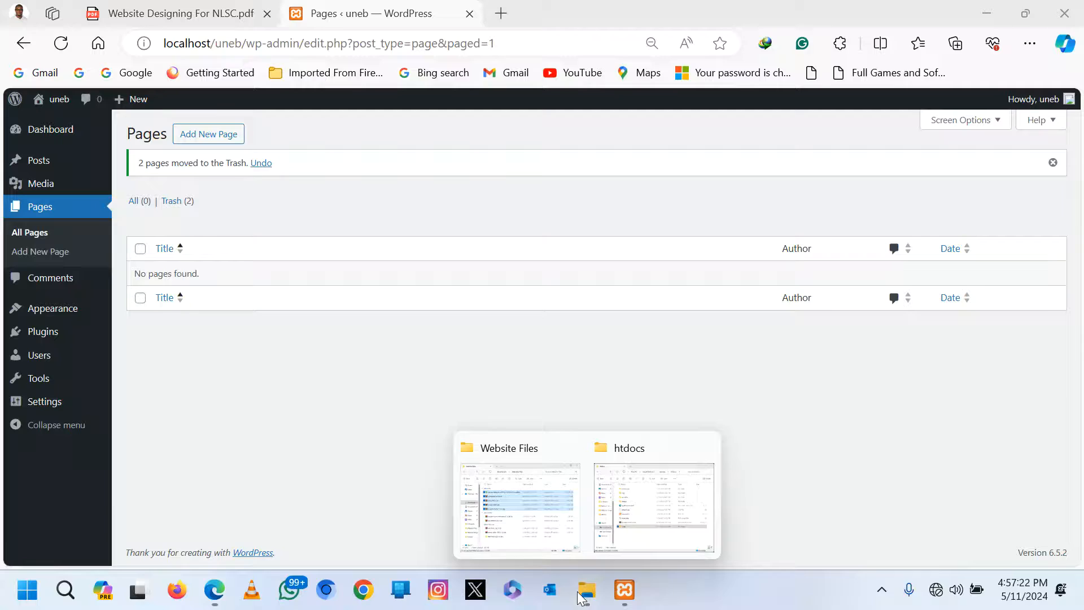
# Close the Website Files window and open the WordPress Setup Files folder from the desktop.
pyautogui.click(551, 534)
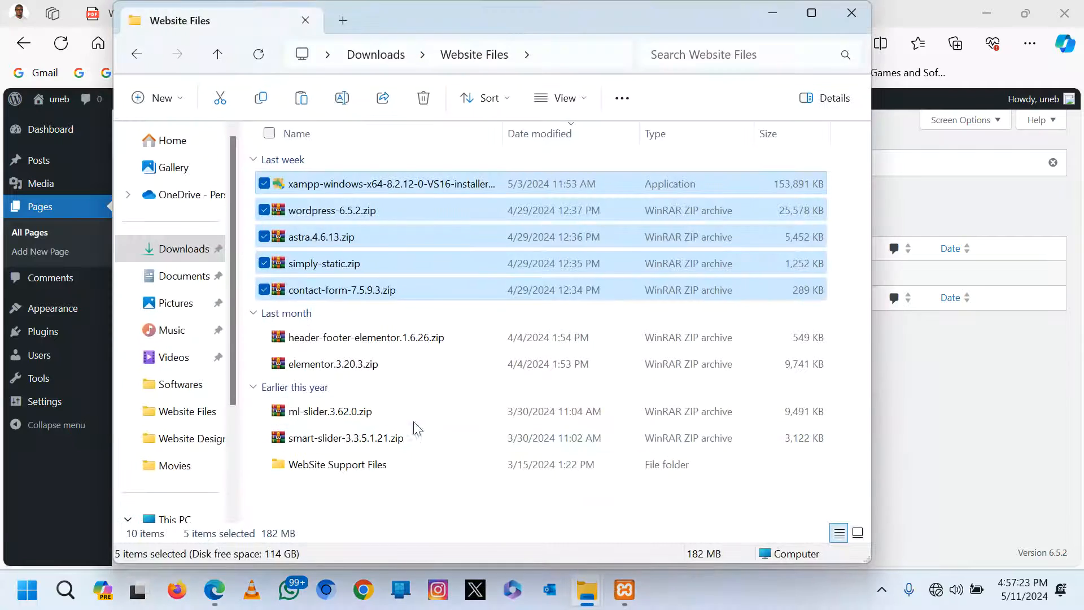
pyautogui.click(847, 13)
pyautogui.press('super+d')
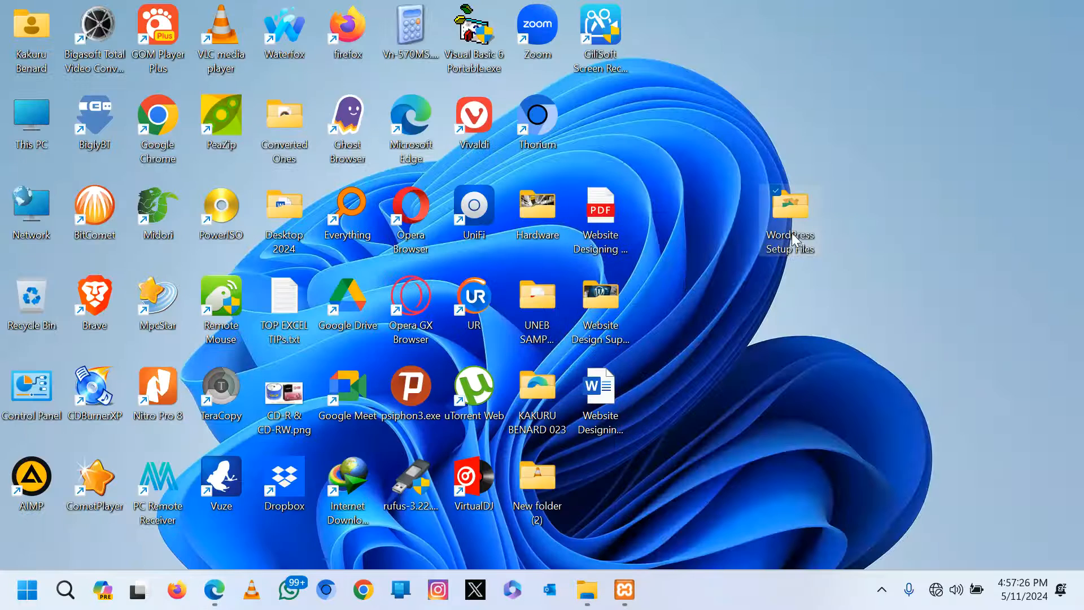
pyautogui.doubleClick(791, 227)
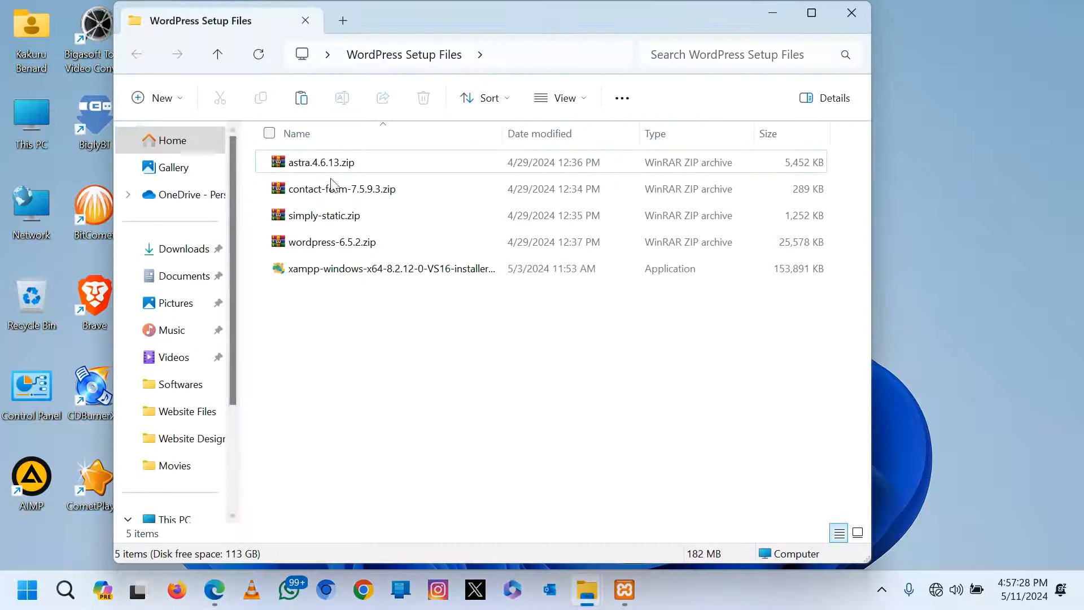
pyautogui.click(265, 216)
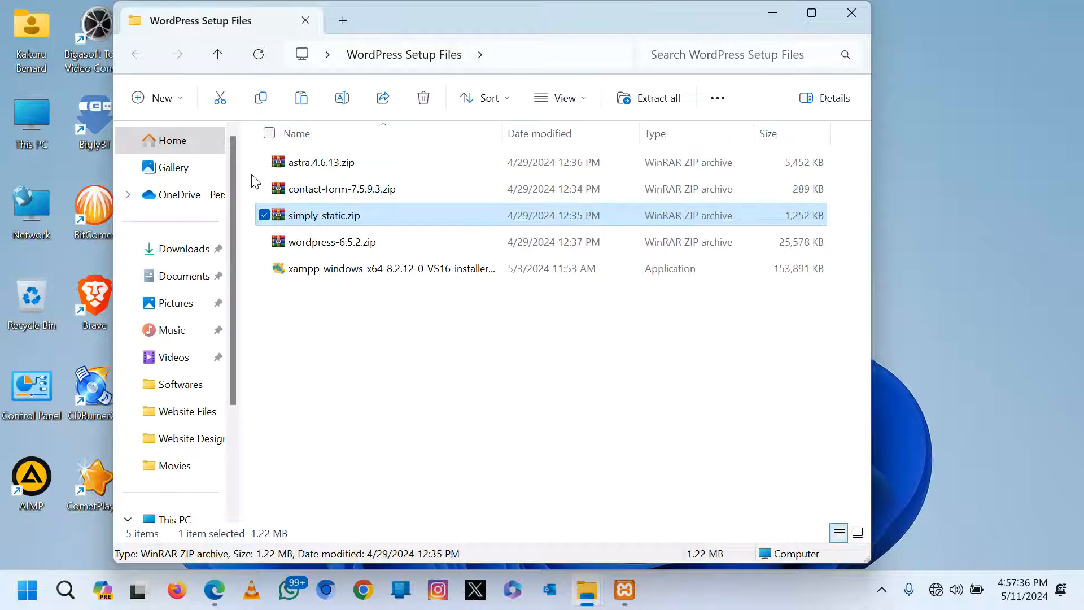
pyautogui.click(253, 179)
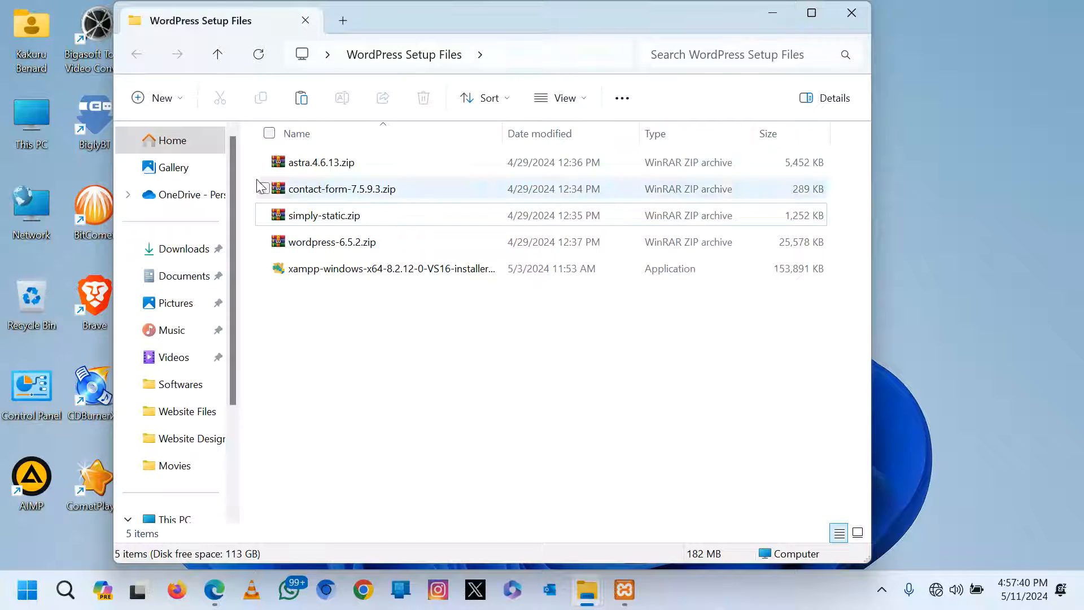
# Upload contact-form-7.5.9.3.zip from WordPress Setup Files, install it, and activate Contact Form 7.
pyautogui.moveTo(627, 590)
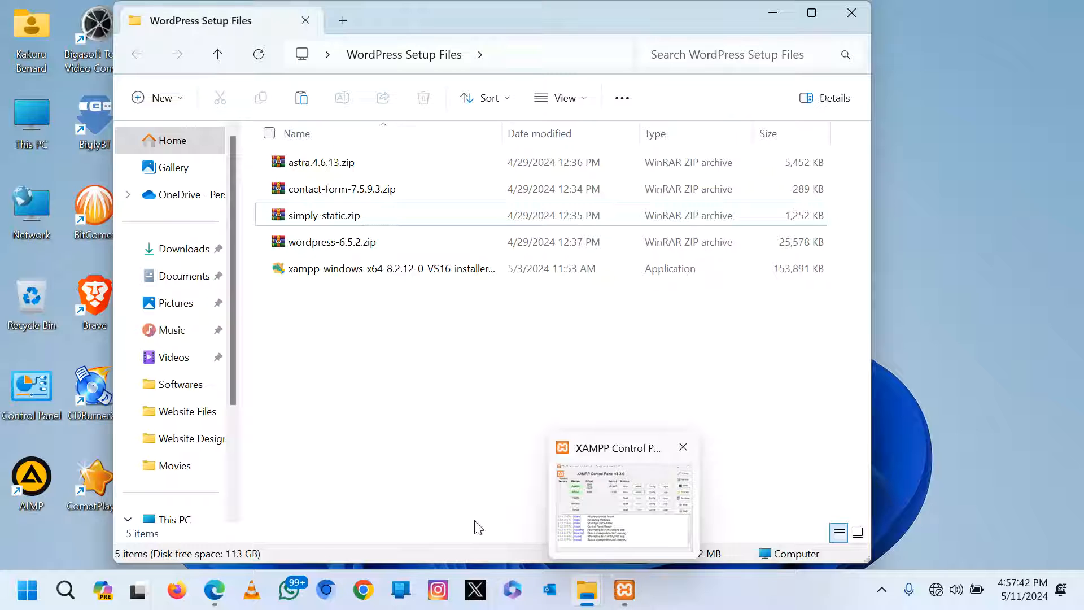
pyautogui.click(214, 588)
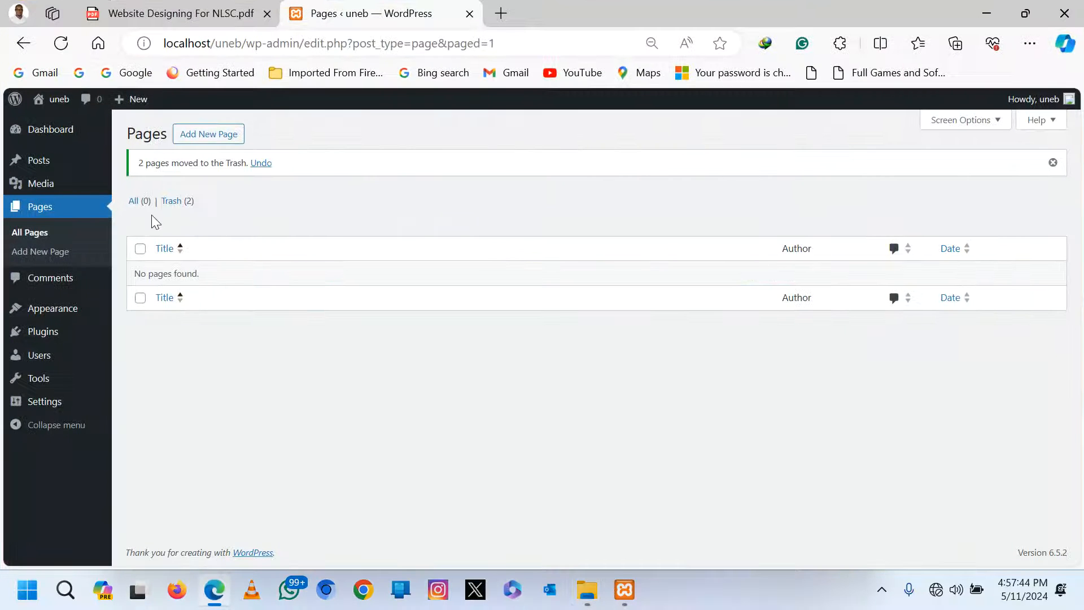
pyautogui.moveTo(51, 337)
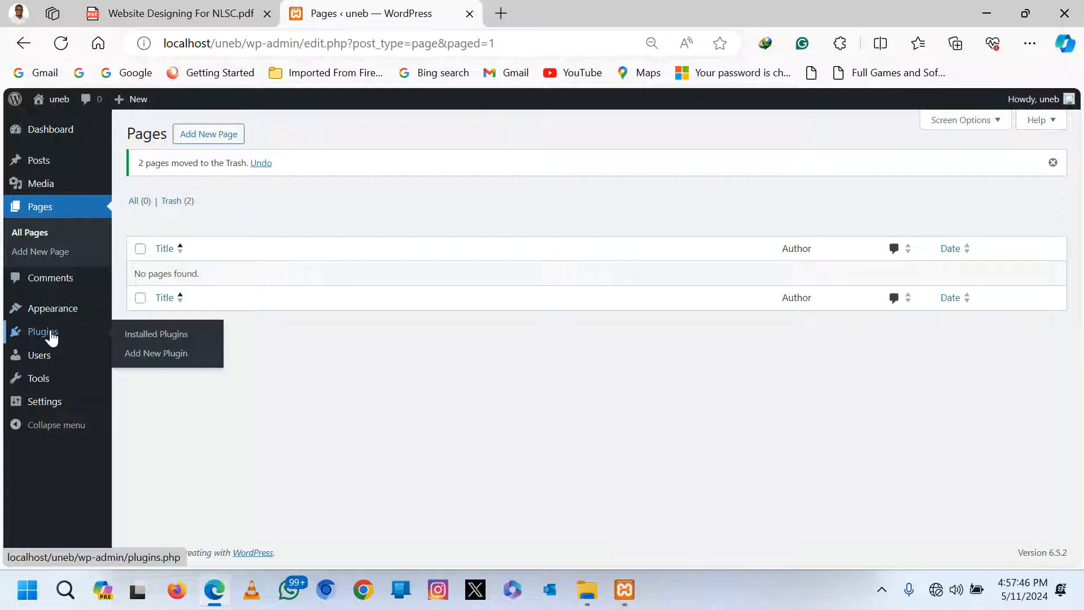
pyautogui.click(157, 356)
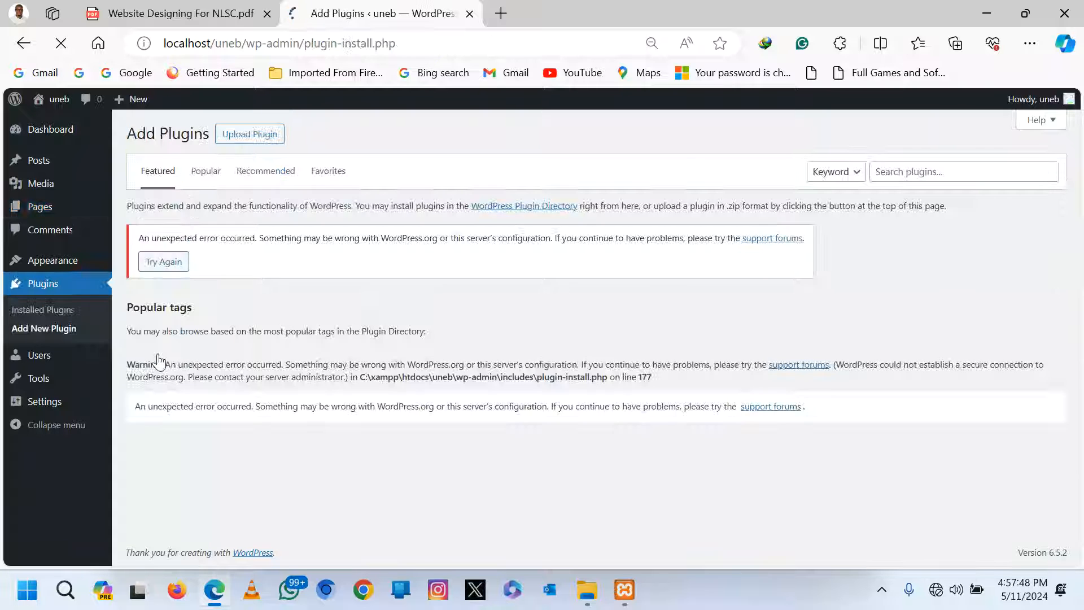
pyautogui.click(249, 136)
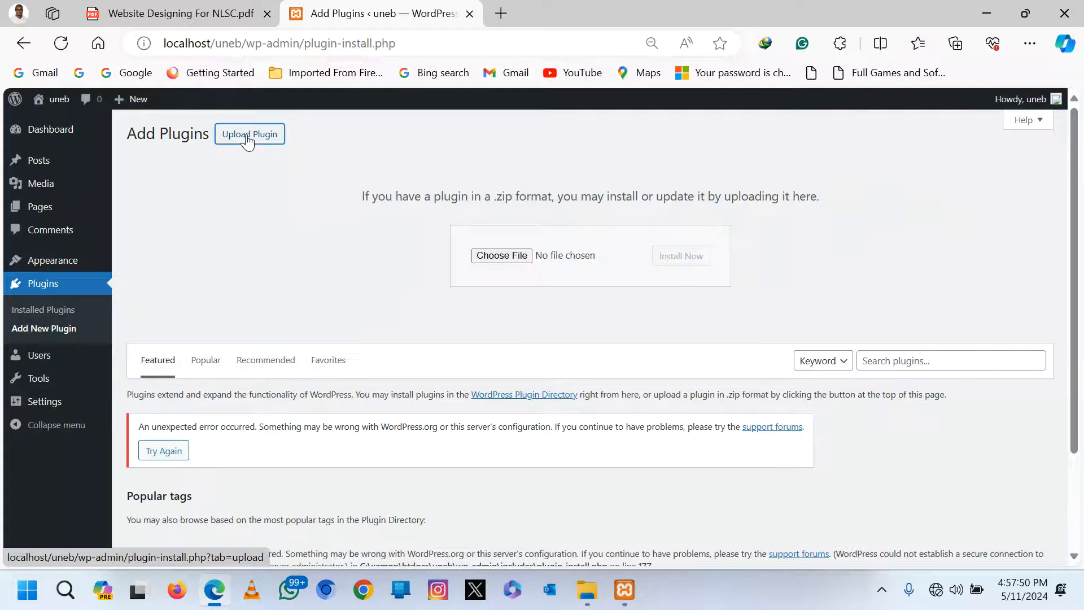
pyautogui.click(502, 256)
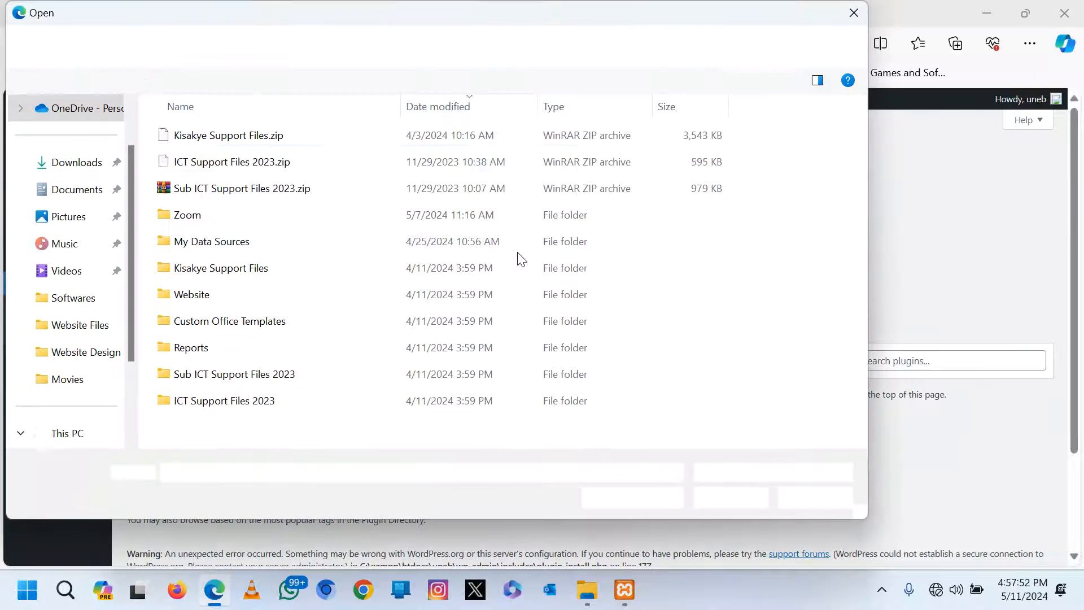
pyautogui.click(151, 46)
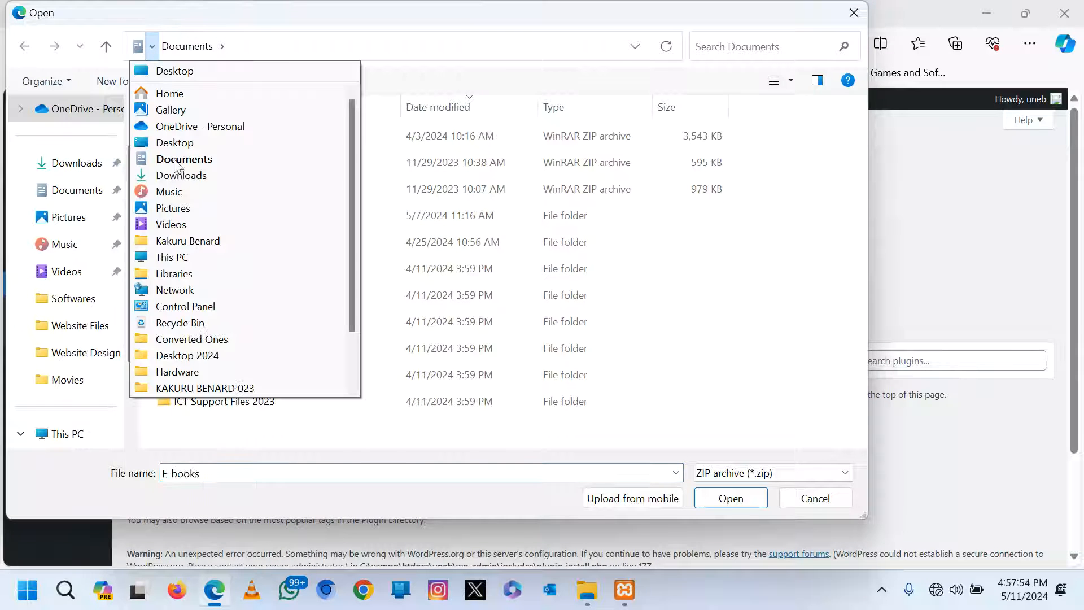
pyautogui.scroll(-2, 187, 305)
pyautogui.click(223, 390)
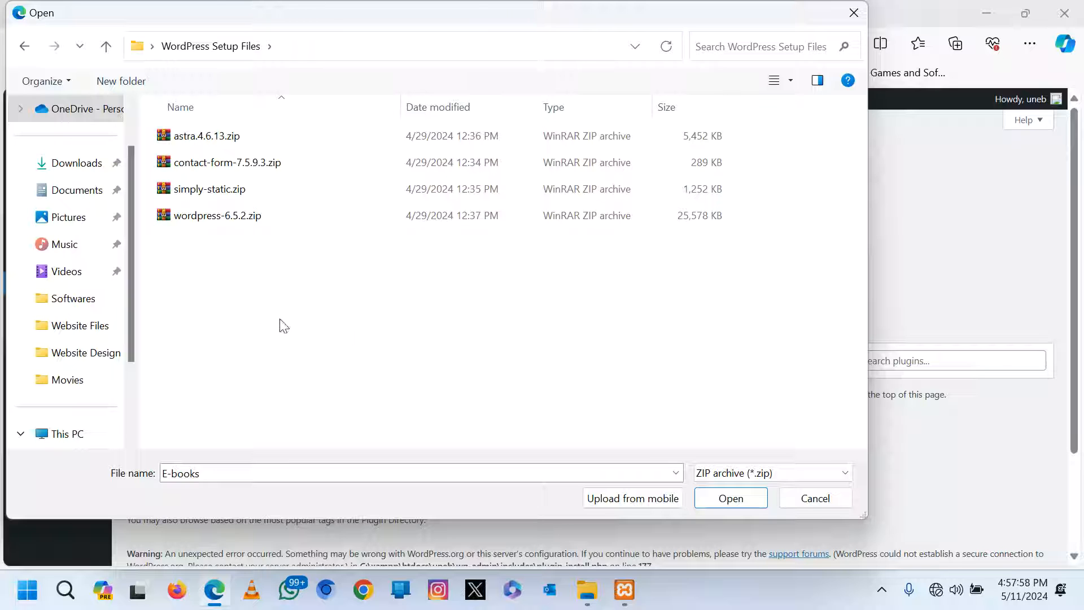
pyautogui.doubleClick(191, 164)
pyautogui.click(668, 257)
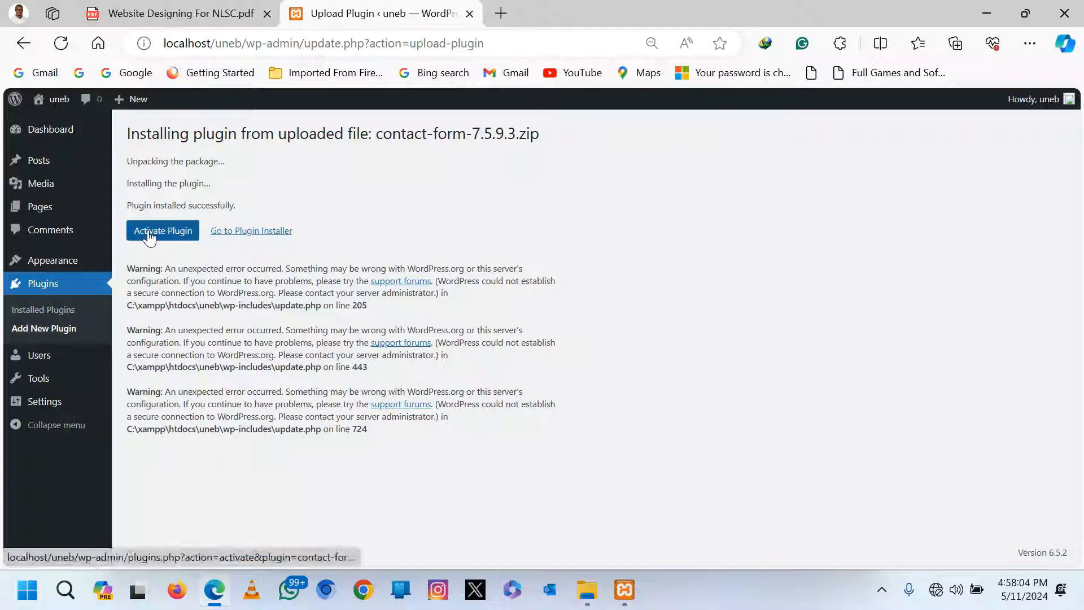
pyautogui.click(149, 236)
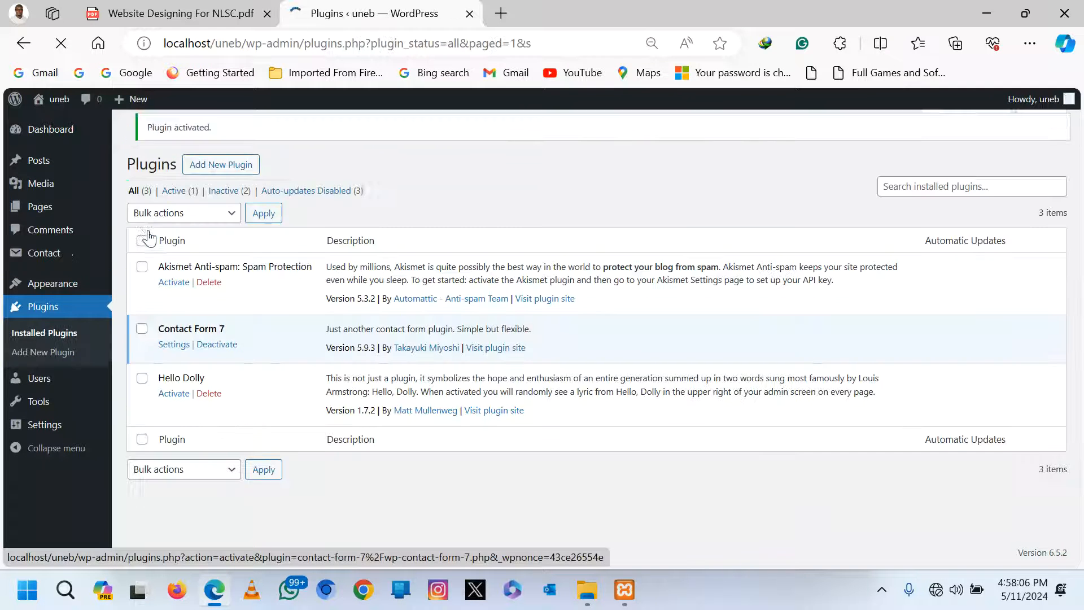
# Upload simply-static.zip, install it, and activate the Simply Static plugin.
pyautogui.click(225, 140)
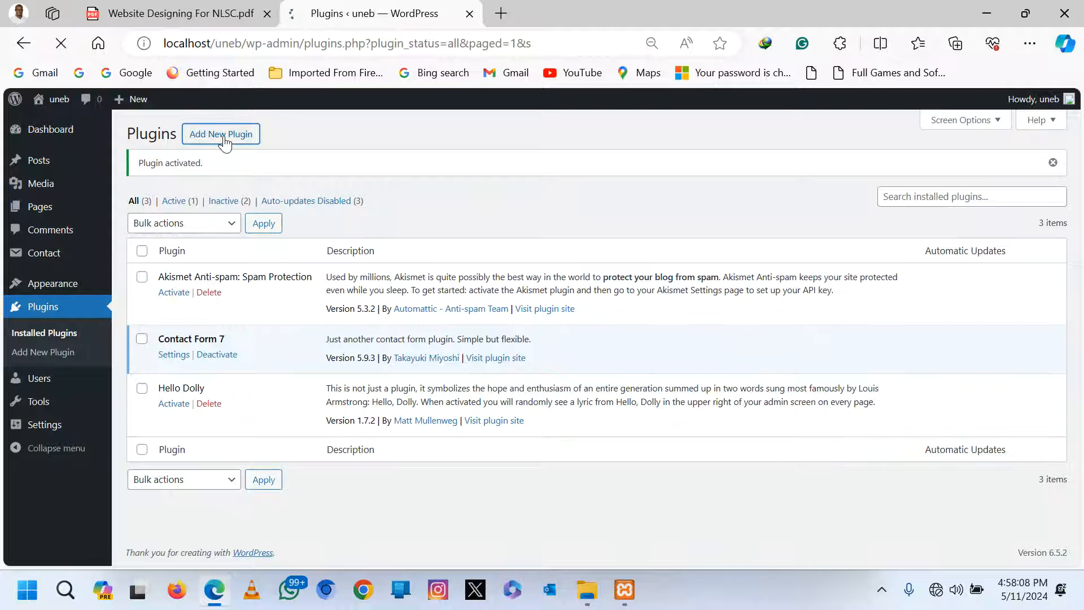
pyautogui.click(224, 141)
pyautogui.click(520, 260)
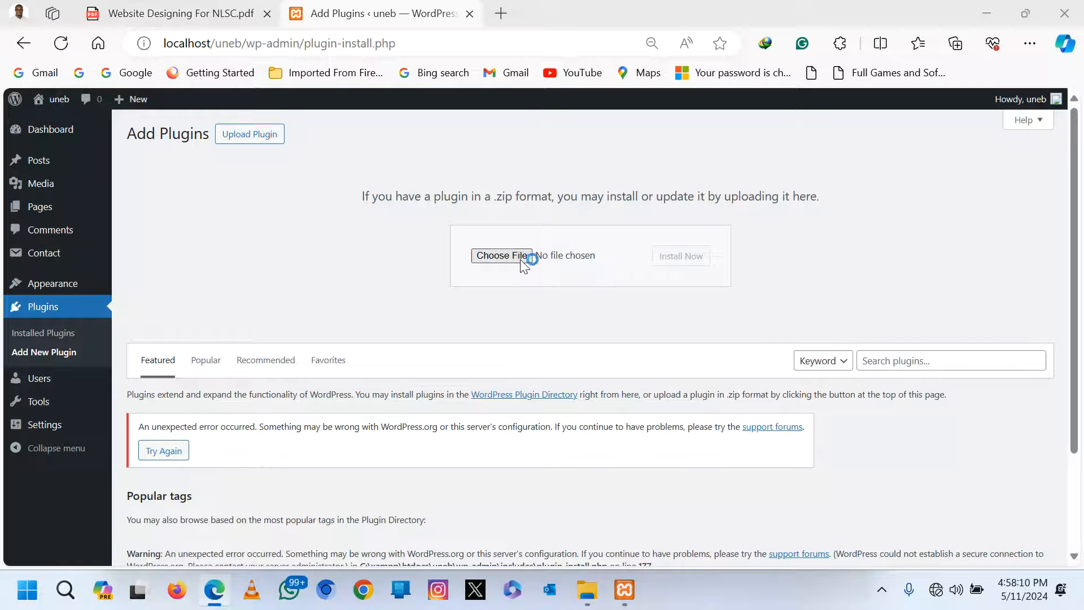
pyautogui.doubleClick(212, 188)
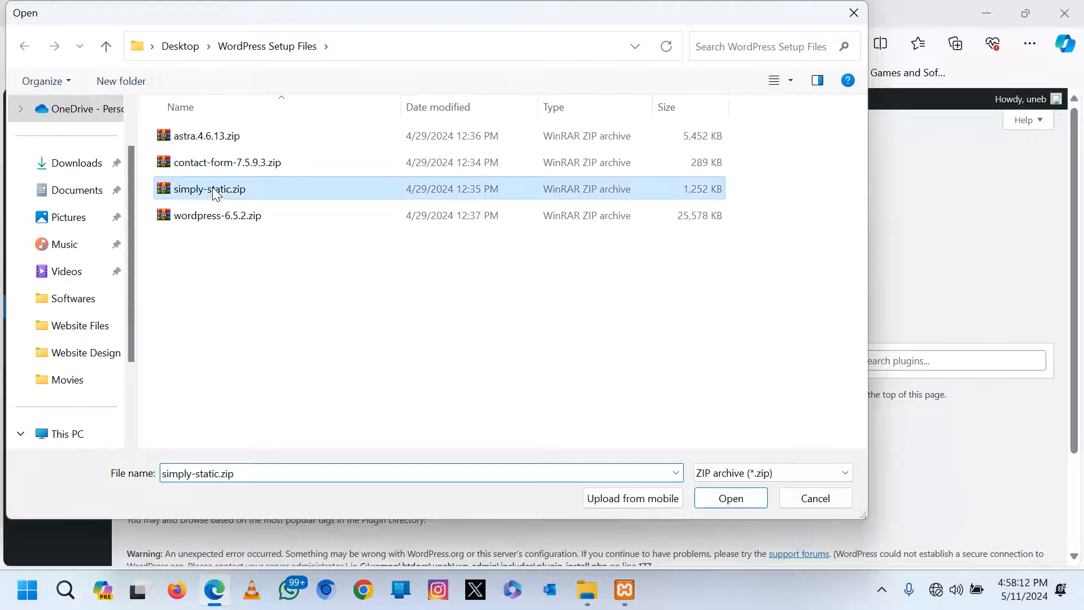
pyautogui.click(667, 257)
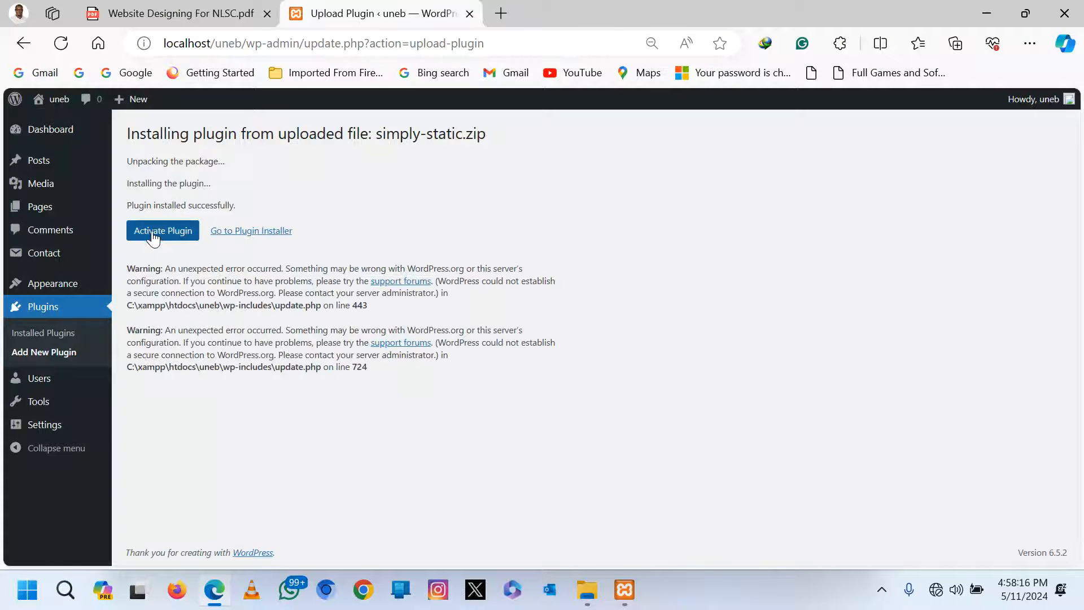
pyautogui.click(153, 236)
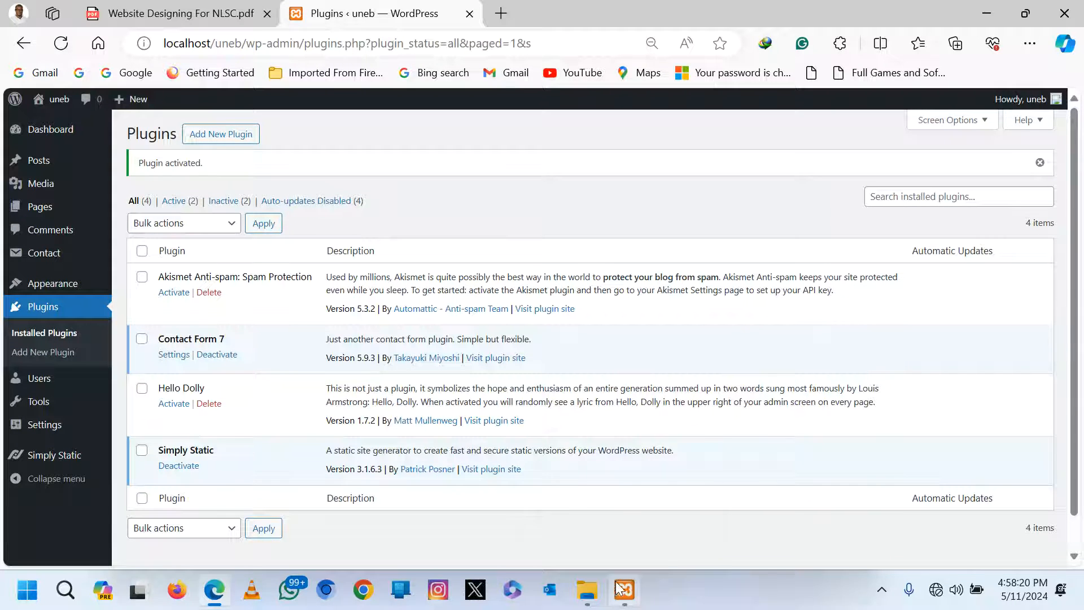
pyautogui.moveTo(593, 596)
pyautogui.click(649, 520)
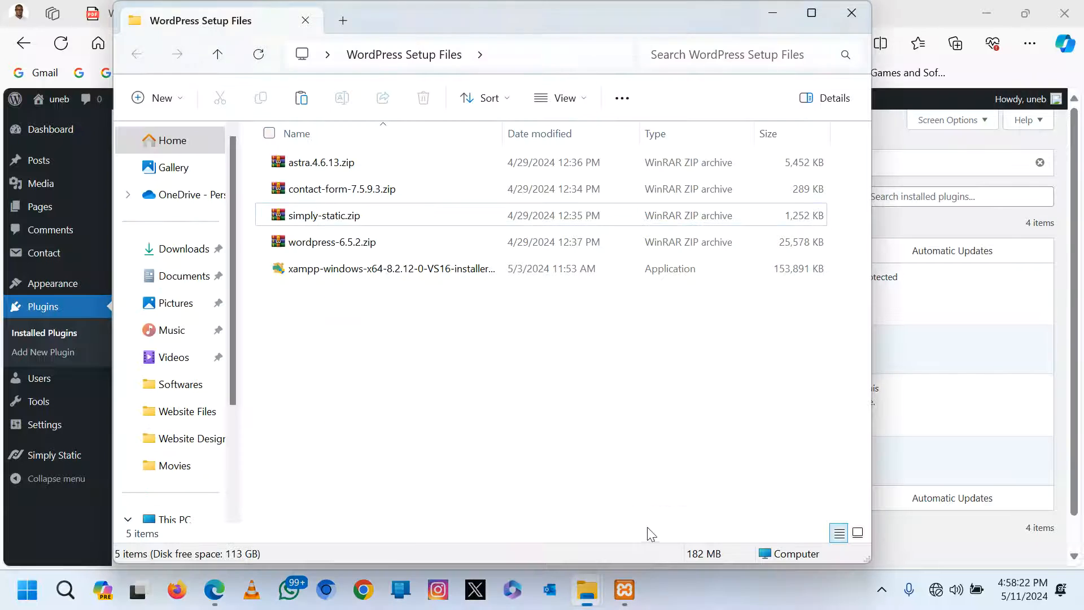
pyautogui.click(319, 220)
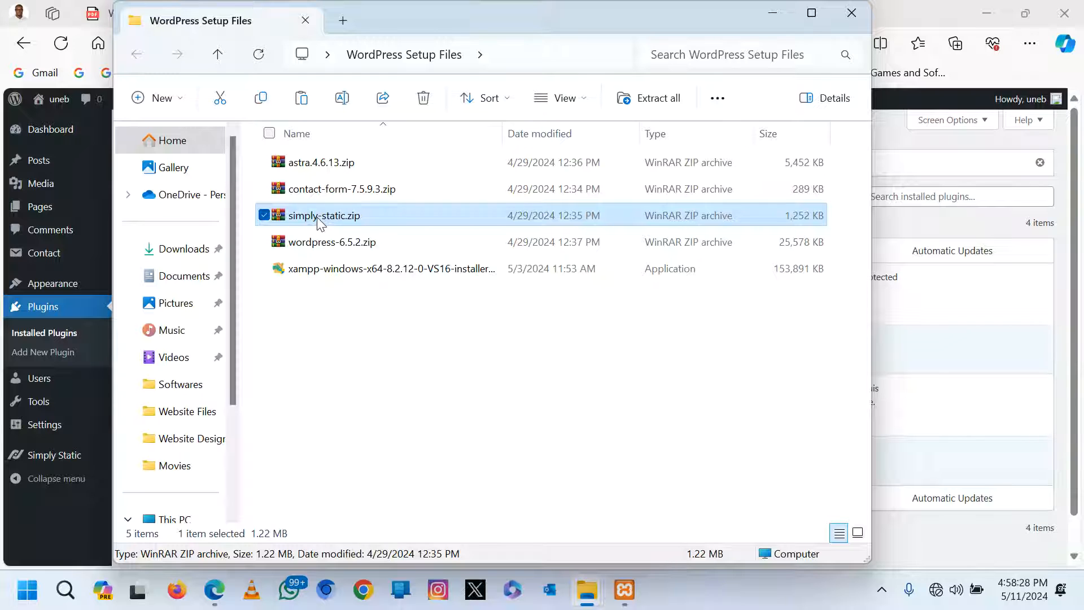
pyautogui.click(311, 192)
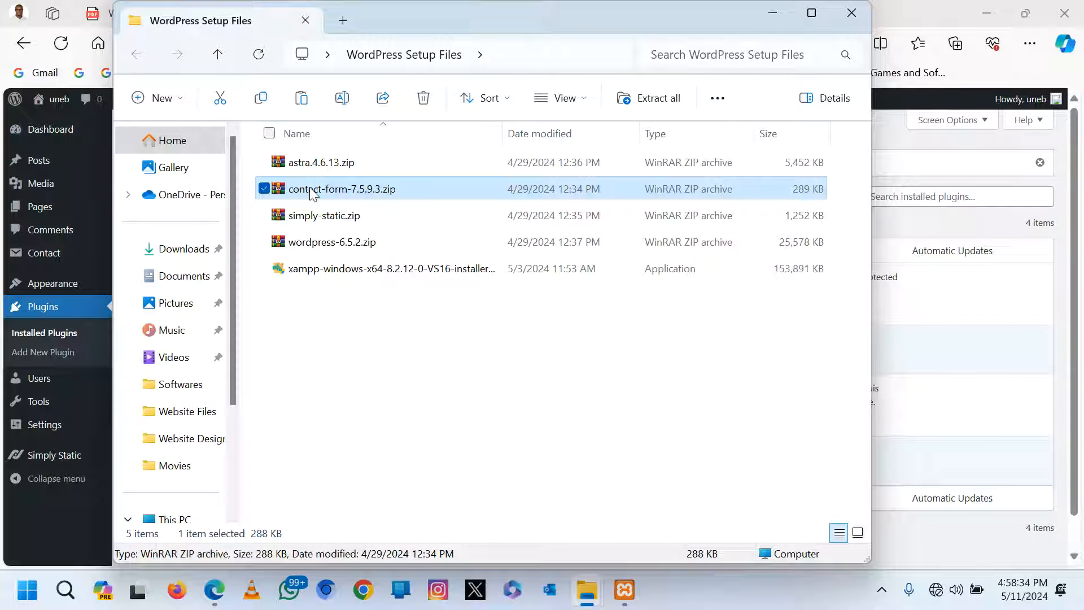
pyautogui.click(904, 153)
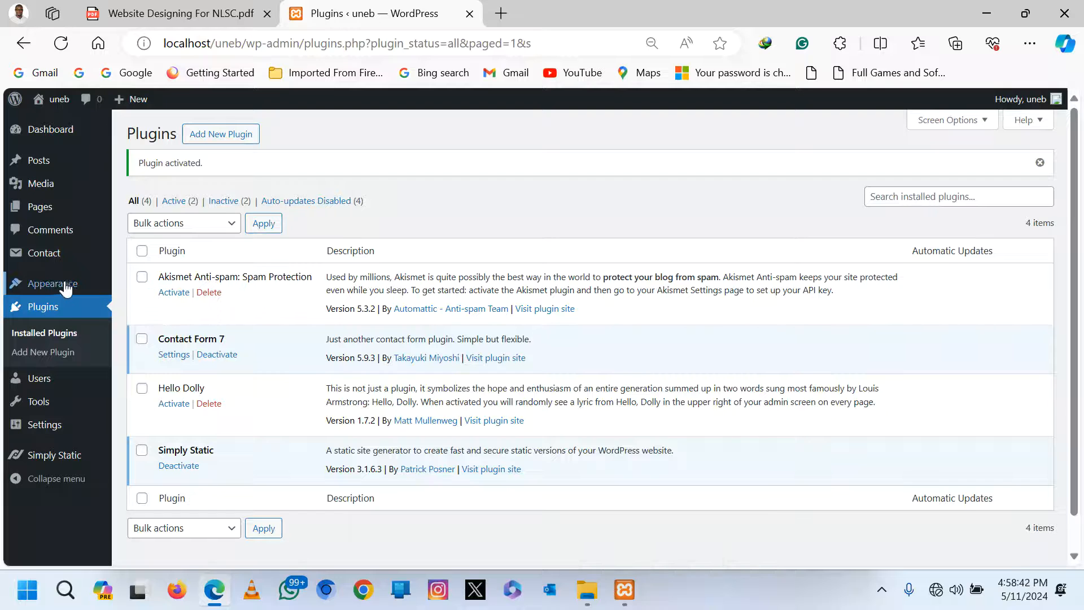
# Upload astra.4.6.13.zip under Themes > Add New Theme, install it, and activate Astra.
pyautogui.moveTo(66, 288)
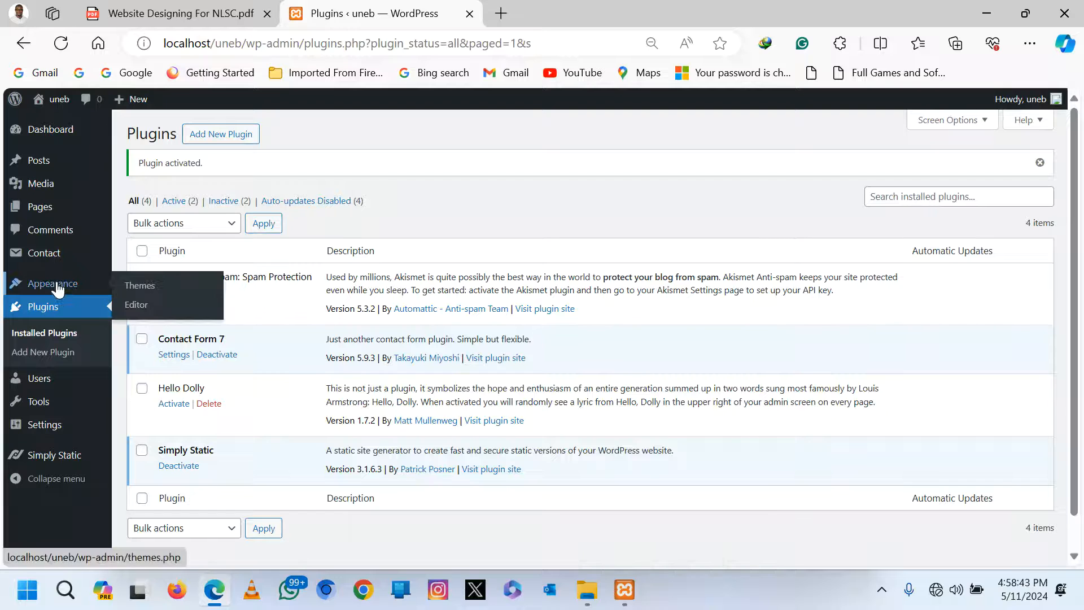
pyautogui.click(142, 286)
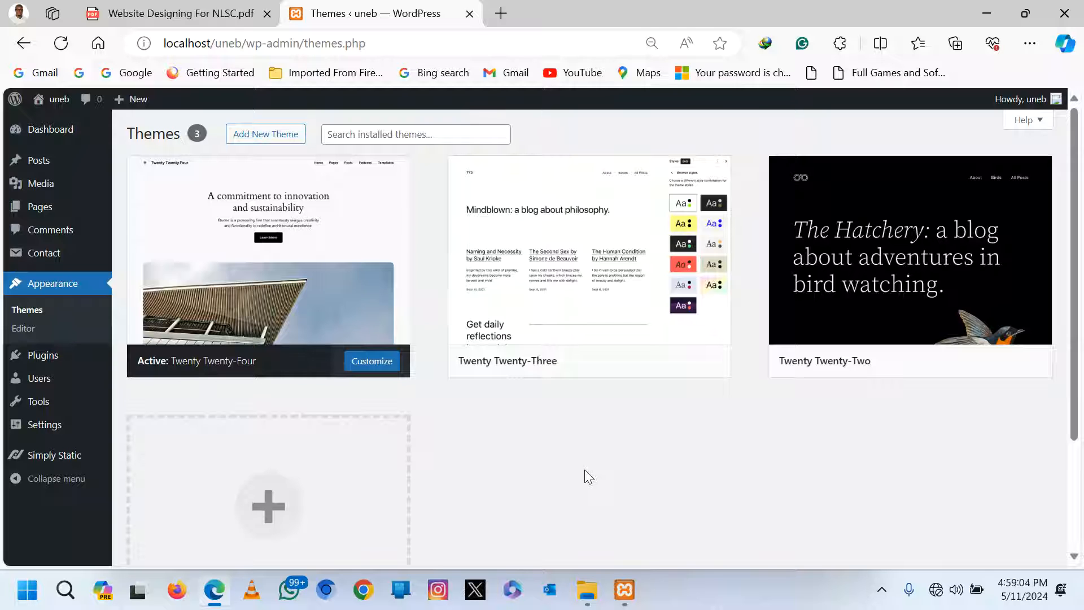
pyautogui.click(277, 139)
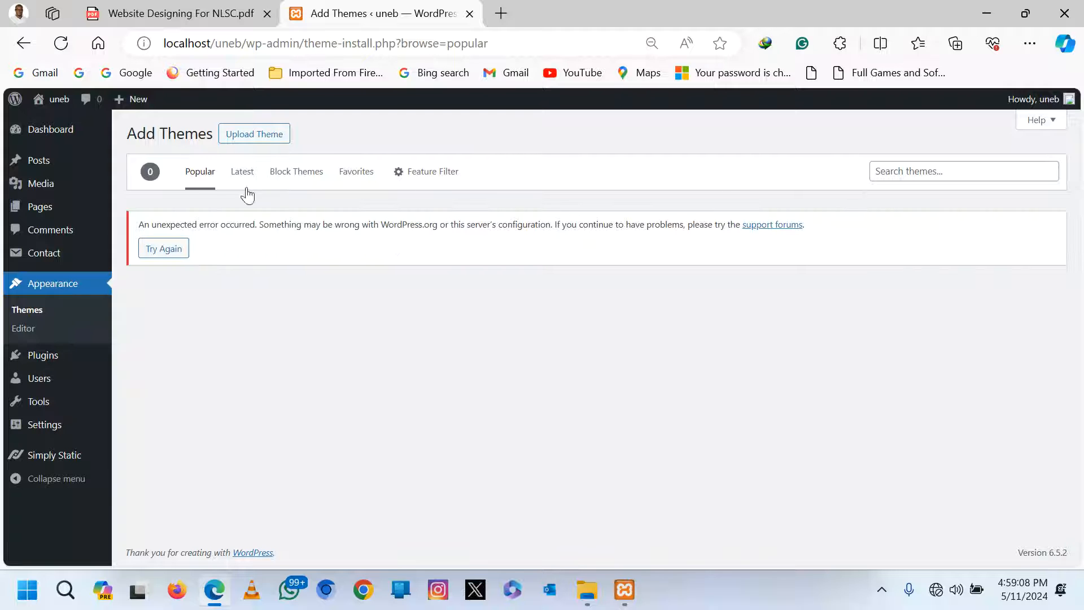
pyautogui.click(252, 140)
pyautogui.click(511, 253)
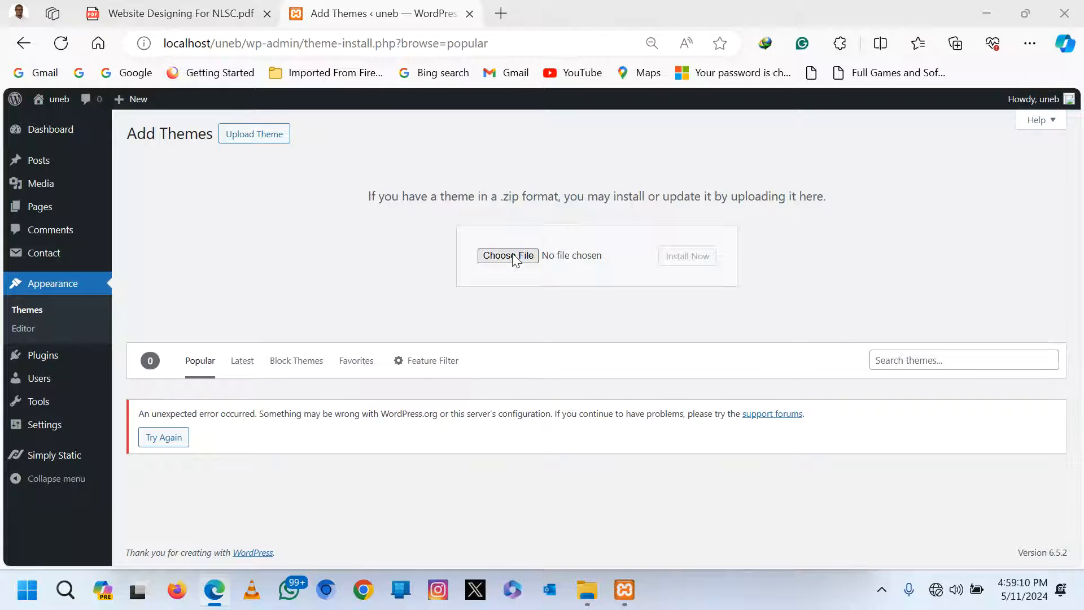
pyautogui.click(194, 136)
pyautogui.doubleClick(193, 136)
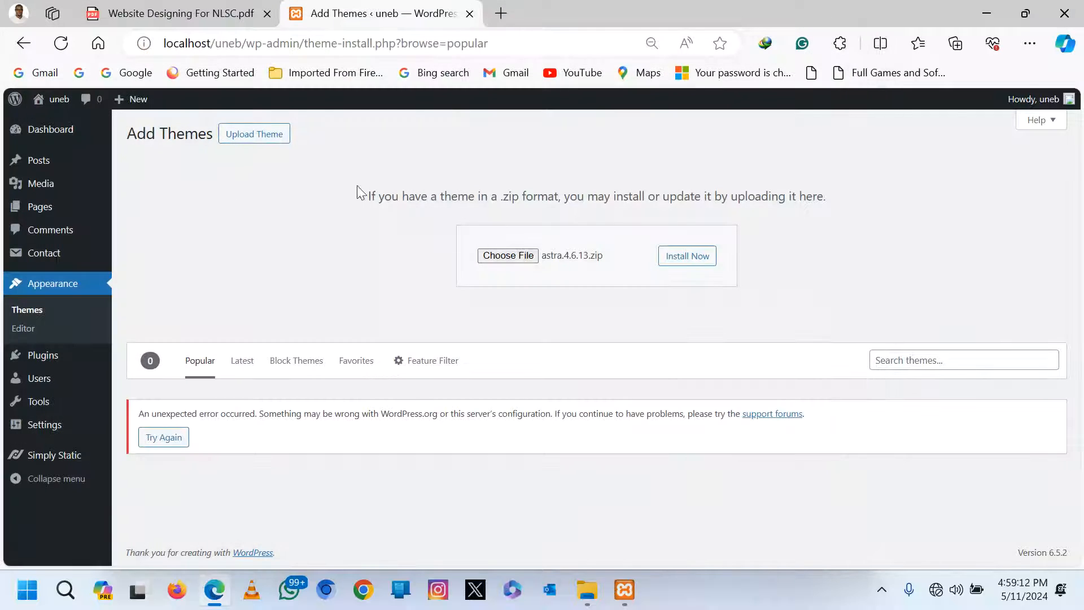
pyautogui.click(686, 252)
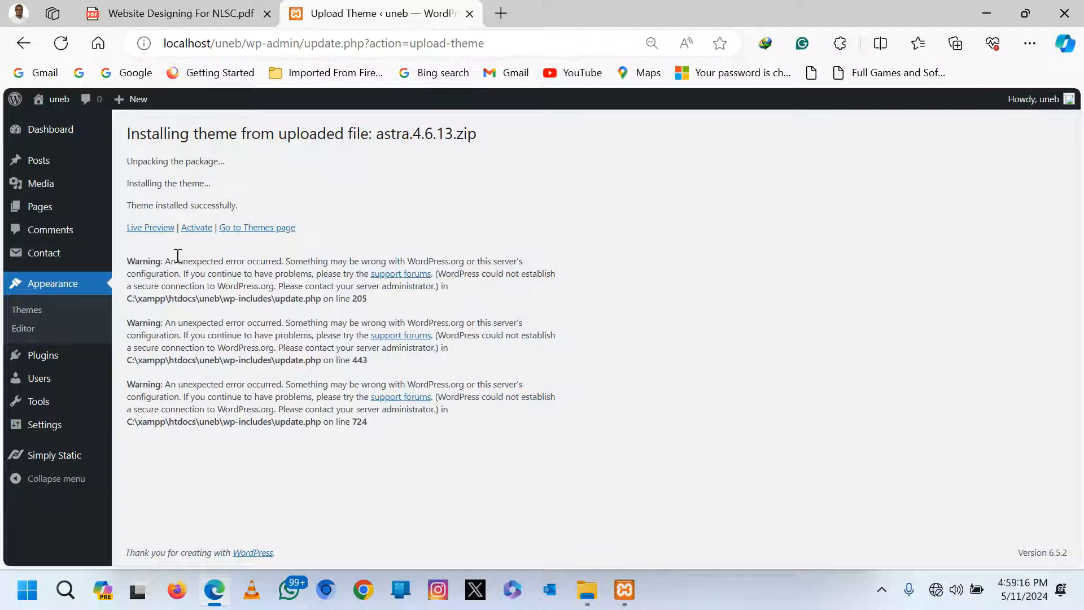
pyautogui.click(196, 228)
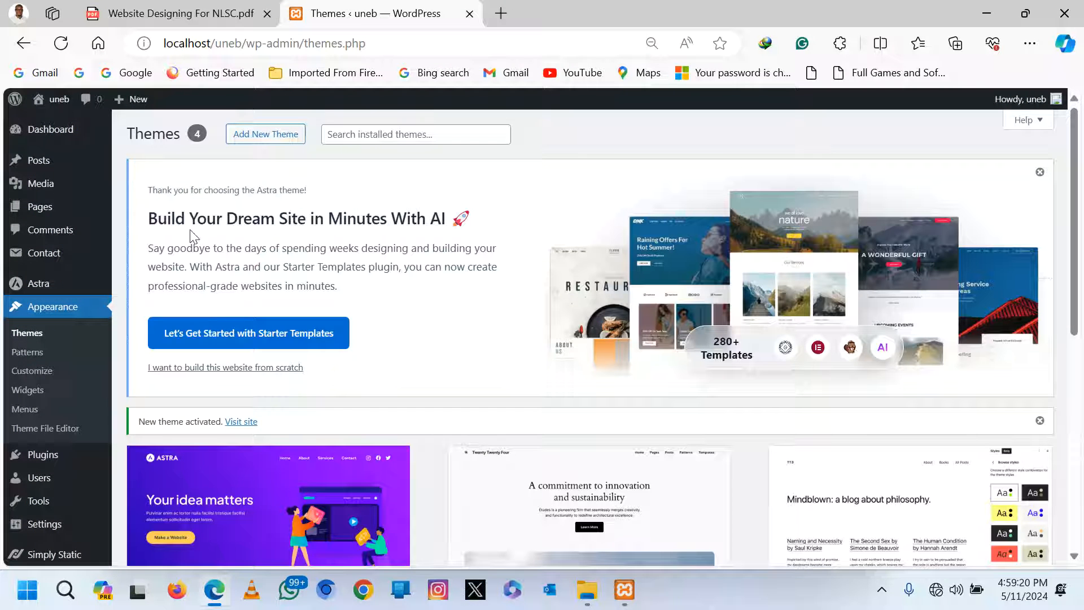
# View localhost/uneb in a new browser tab, then go back to the Themes admin tab.
pyautogui.click(501, 14)
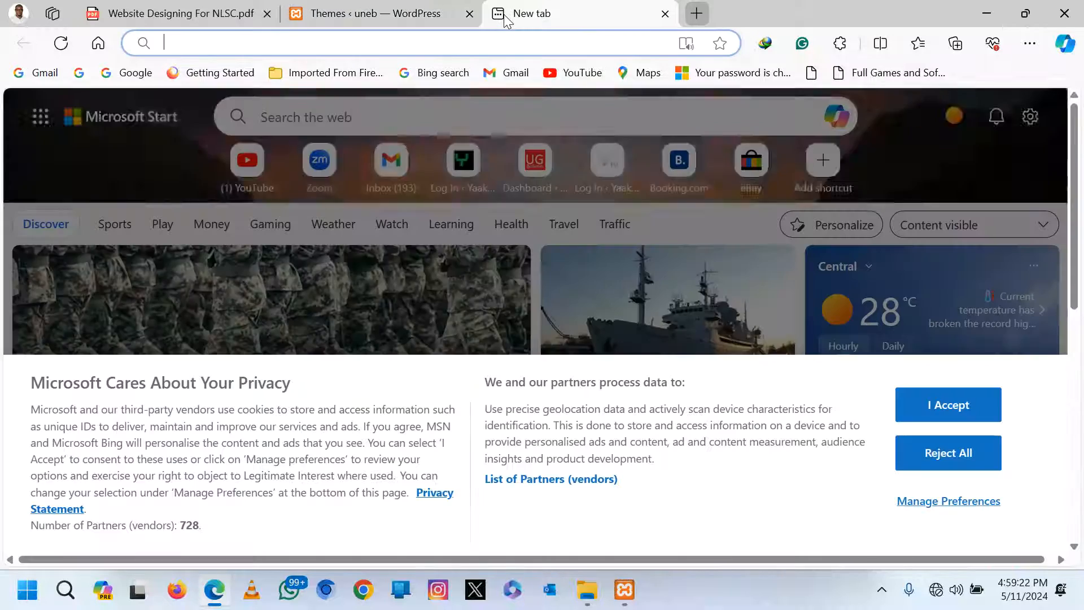
pyautogui.write('lo')
pyautogui.press('Right')
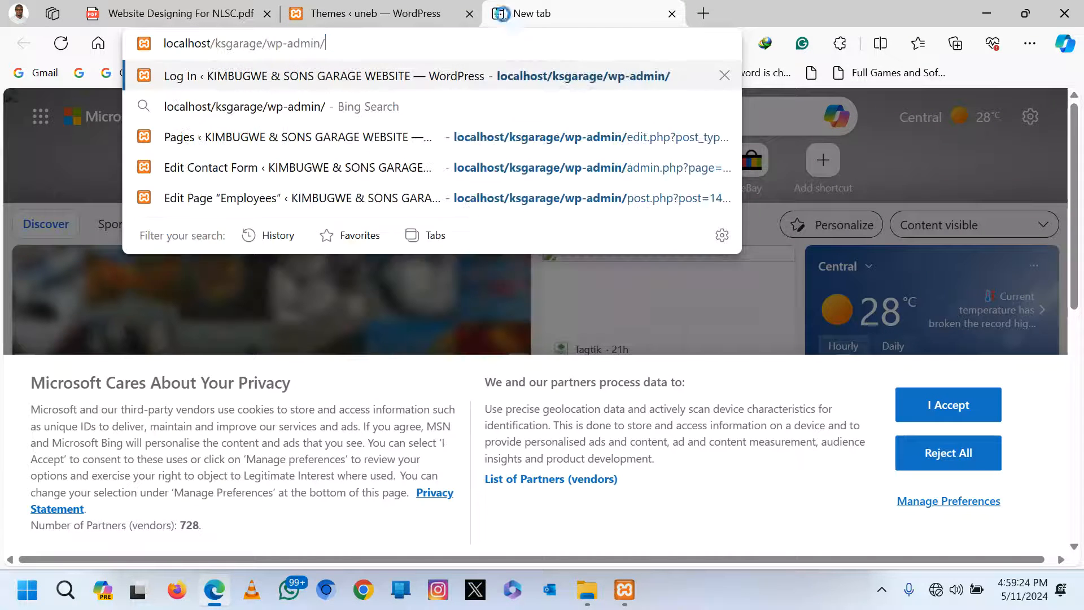
pyautogui.press('BackSpace')
pyautogui.press('BackSpace')
pyautogui.press('BackSpace')
pyautogui.press('BackSpace')
pyautogui.press('BackSpace')
pyautogui.press('BackSpace')
pyautogui.press('BackSpace')
pyautogui.press('BackSpace')
pyautogui.press('BackSpace')
pyautogui.press('BackSpace')
pyautogui.press('BackSpace')
pyautogui.press('BackSpace')
pyautogui.press('BackSpace')
pyautogui.press('BackSpace')
pyautogui.press('BackSpace')
pyautogui.press('BackSpace')
pyautogui.press('BackSpace')
pyautogui.press('BackSpace')
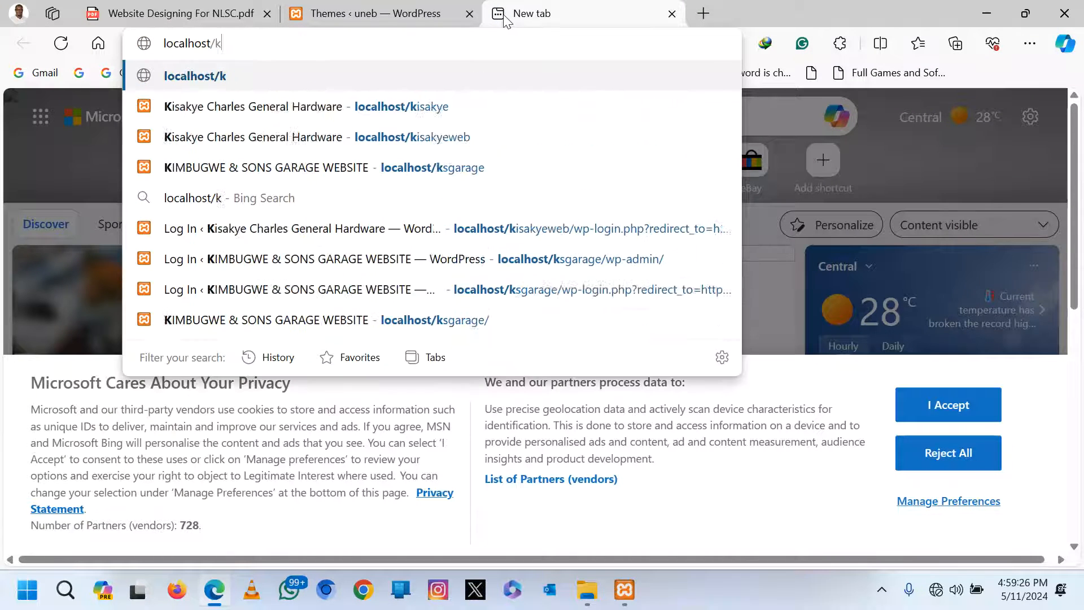
pyautogui.write('uneb')
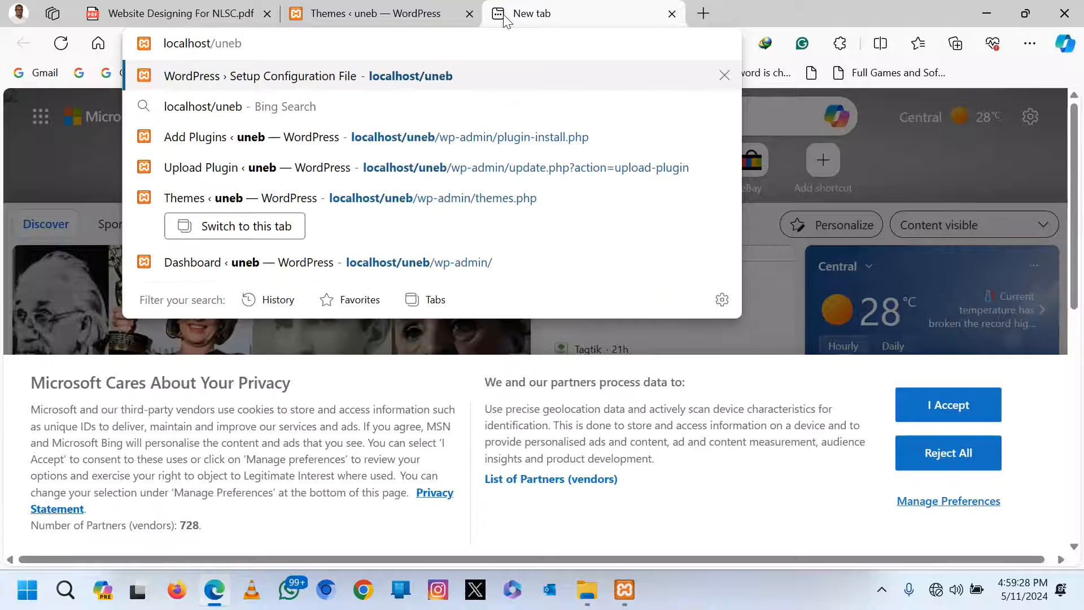
pyautogui.press('Return')
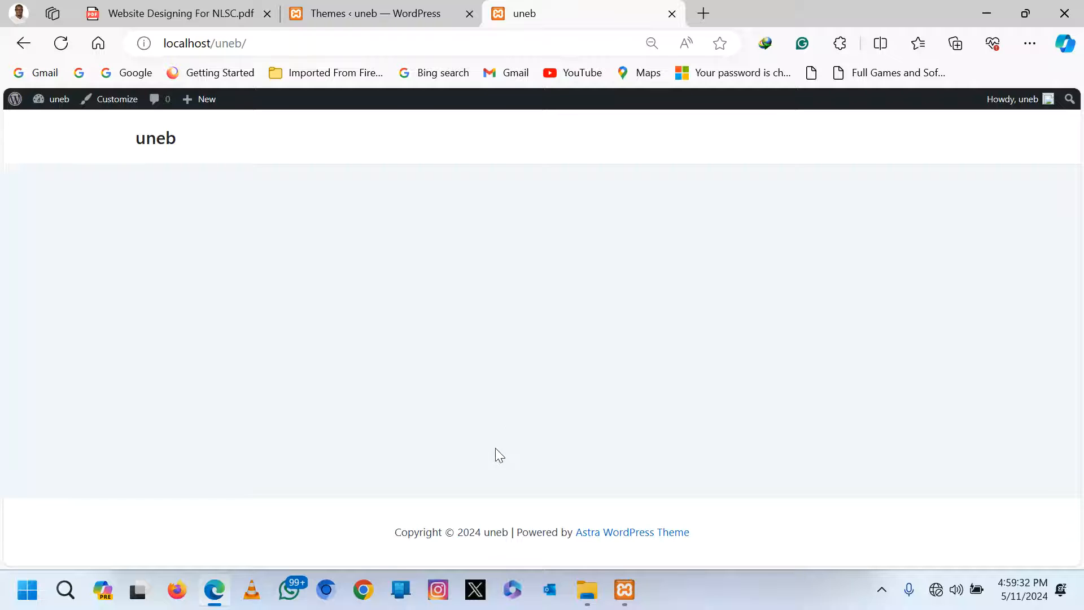
pyautogui.click(332, 16)
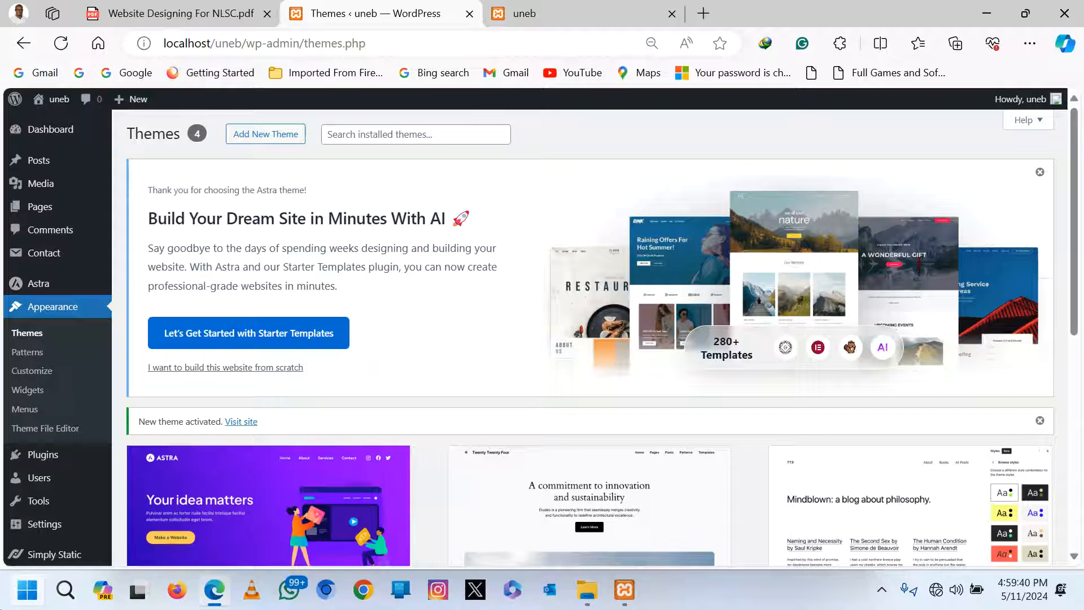
# Search 'word' from the Start menu, launch Word, and create a blank document.
pyautogui.press('super')
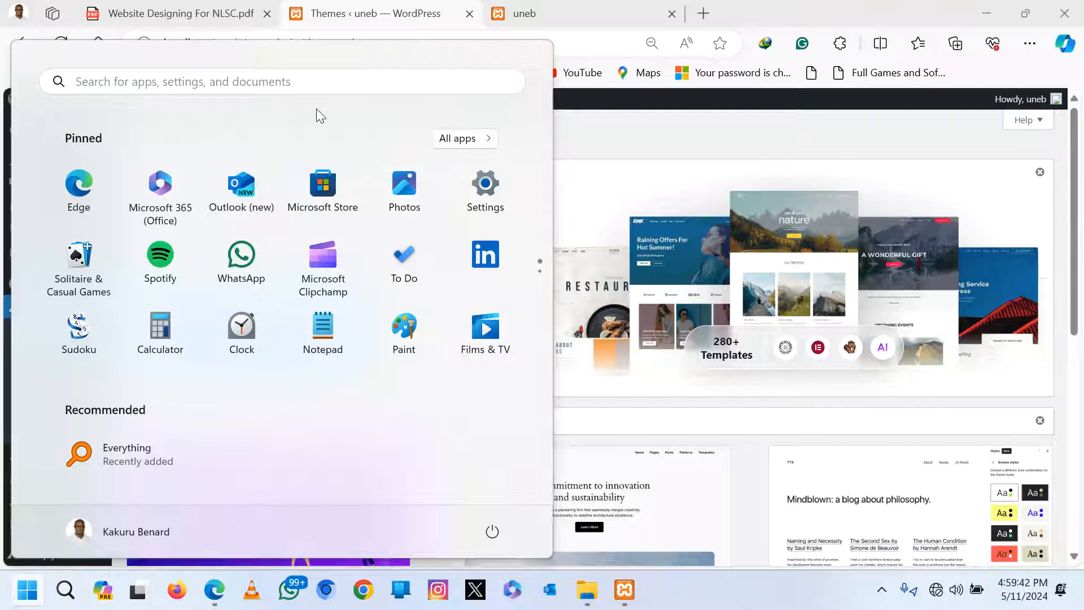
pyautogui.write('word')
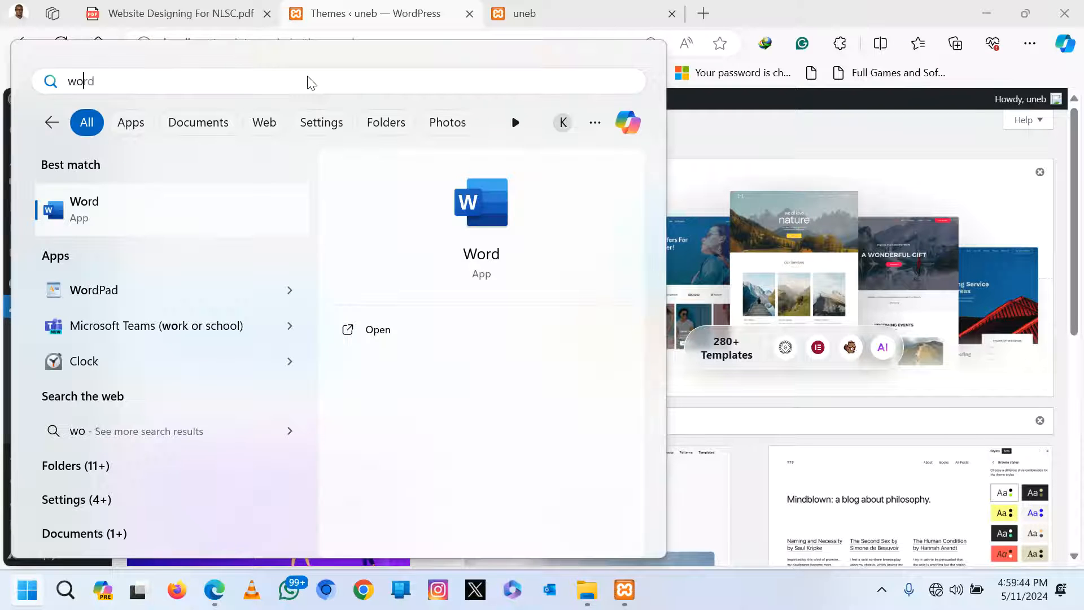
pyautogui.click(109, 219)
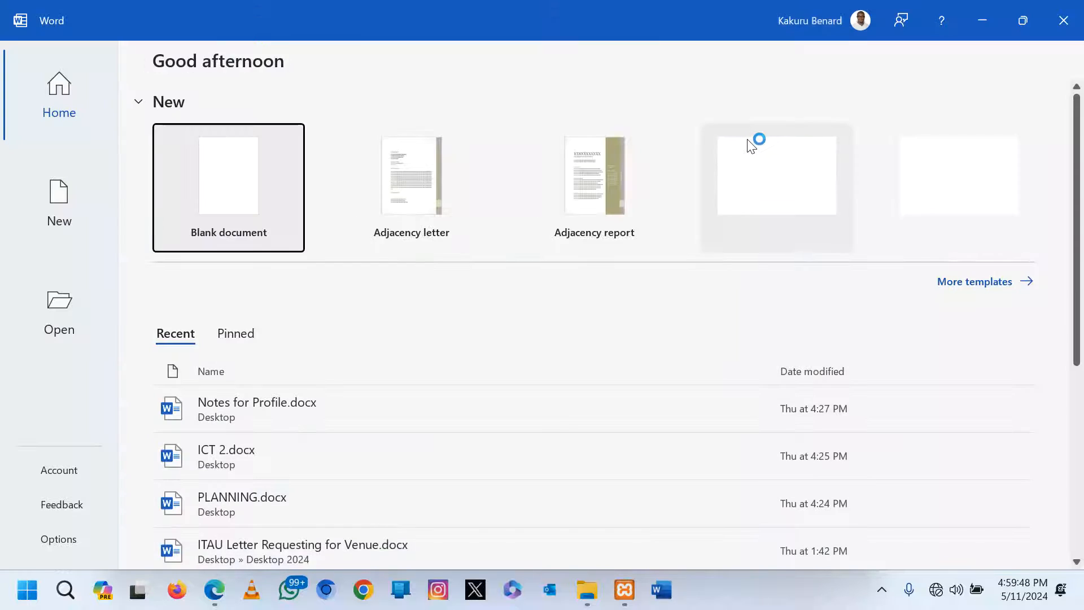
pyautogui.click(244, 187)
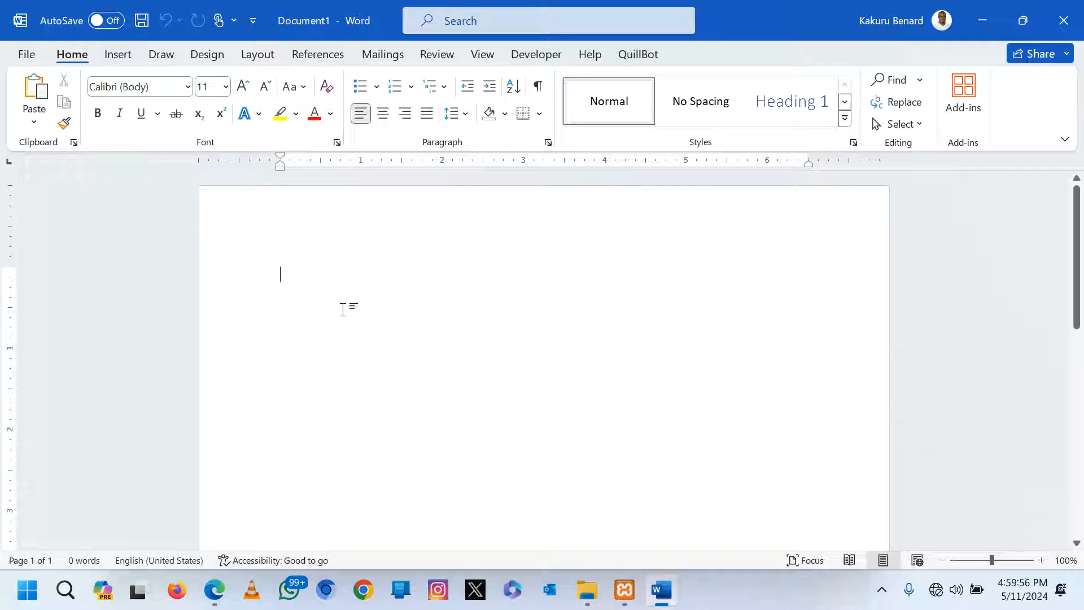
# Type three lines in Word: localhost/uneb, then the admin username and password.
pyautogui.write('loca')
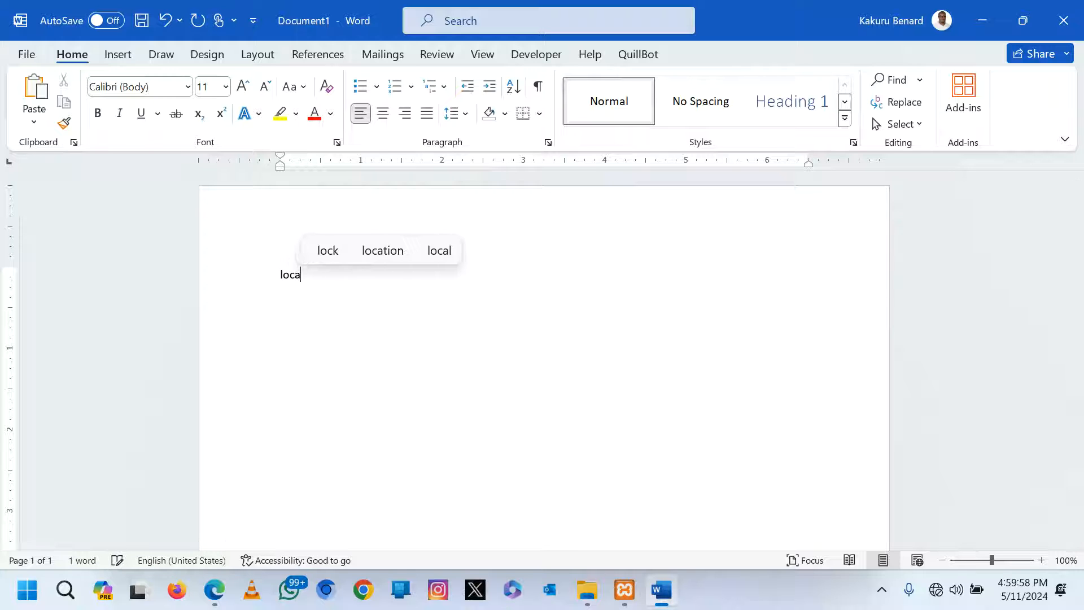
pyautogui.write('lh')
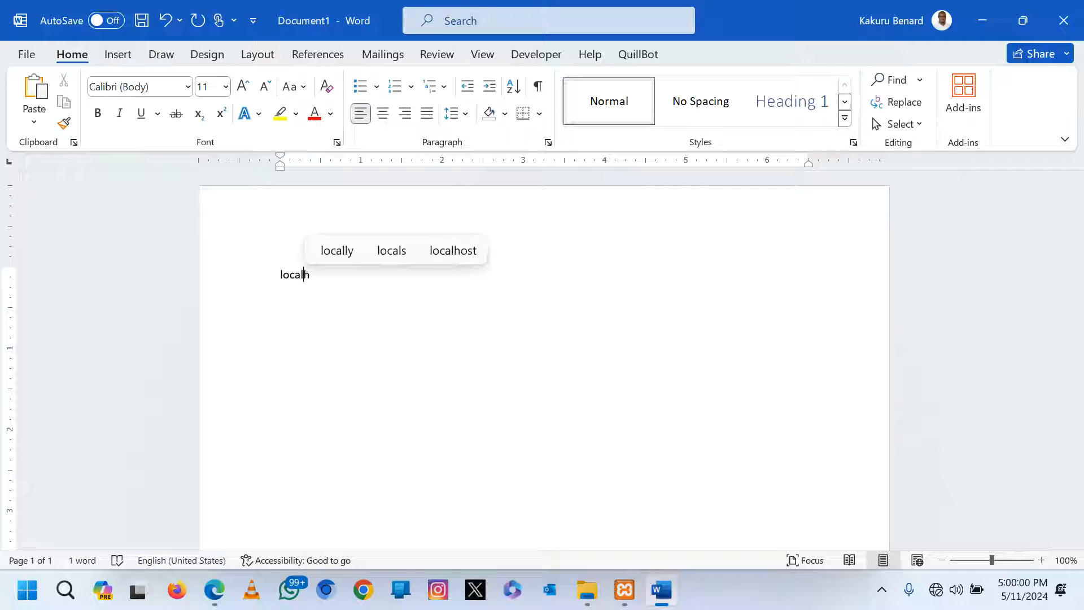
pyautogui.write('ost/')
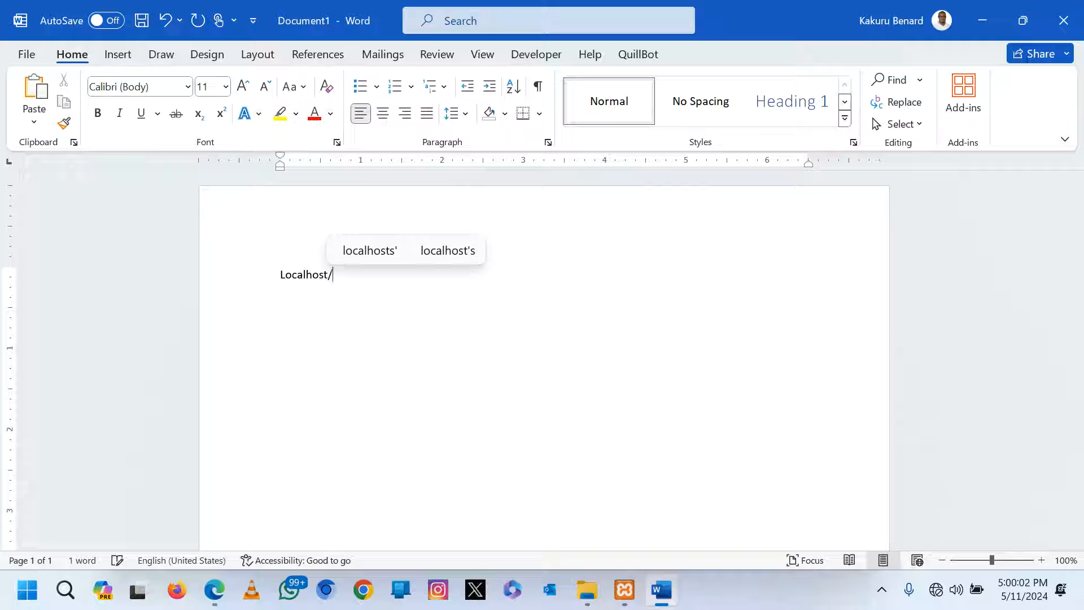
pyautogui.write('uneb')
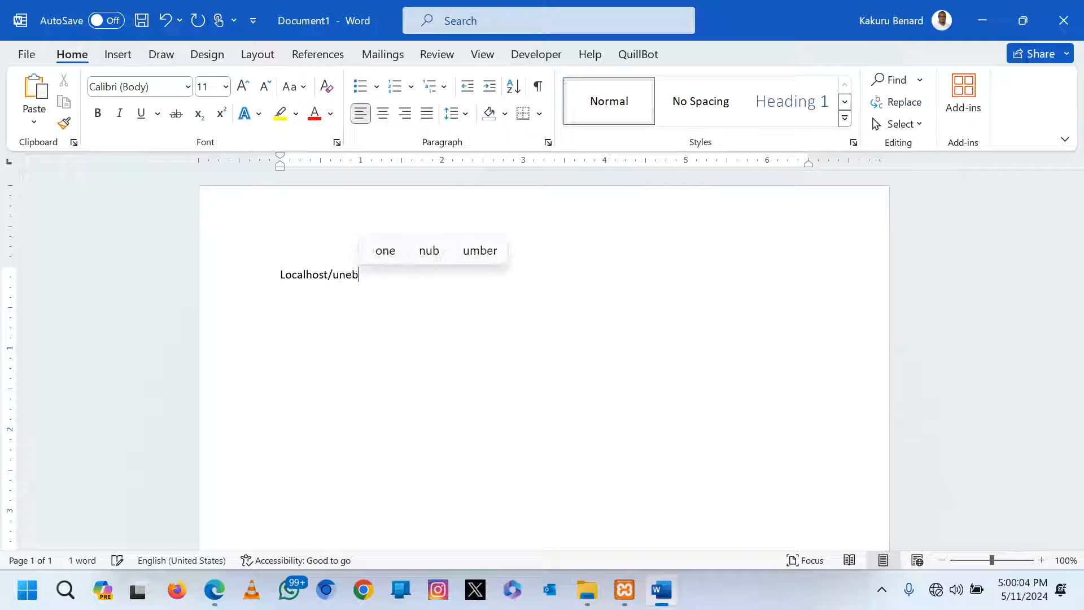
pyautogui.press('Return')
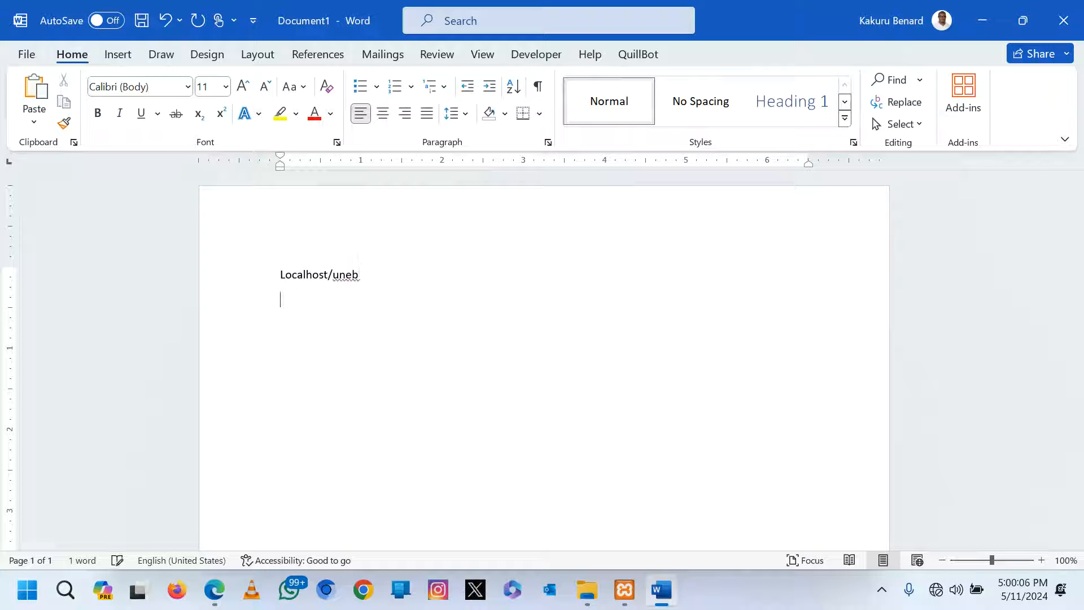
pyautogui.write('Usernam')
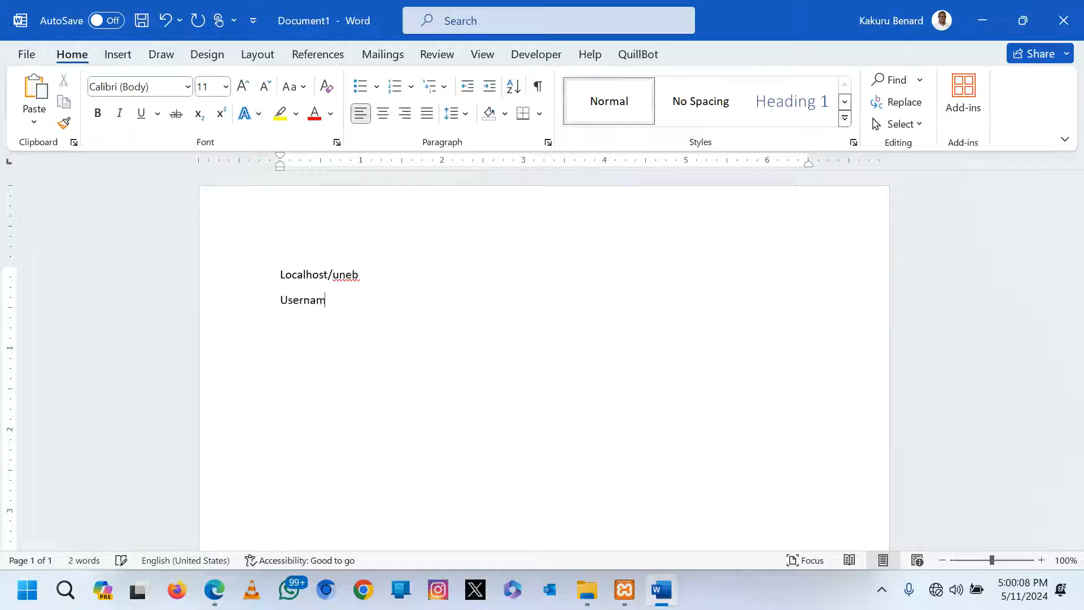
pyautogui.write('e: uneb')
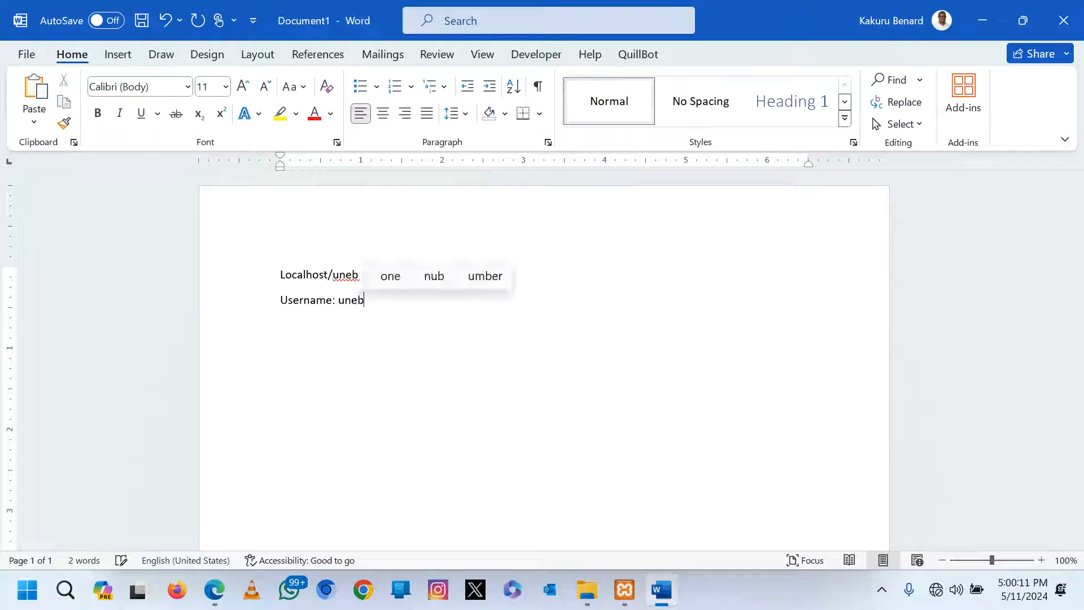
pyautogui.press('Return')
pyautogui.write('pa')
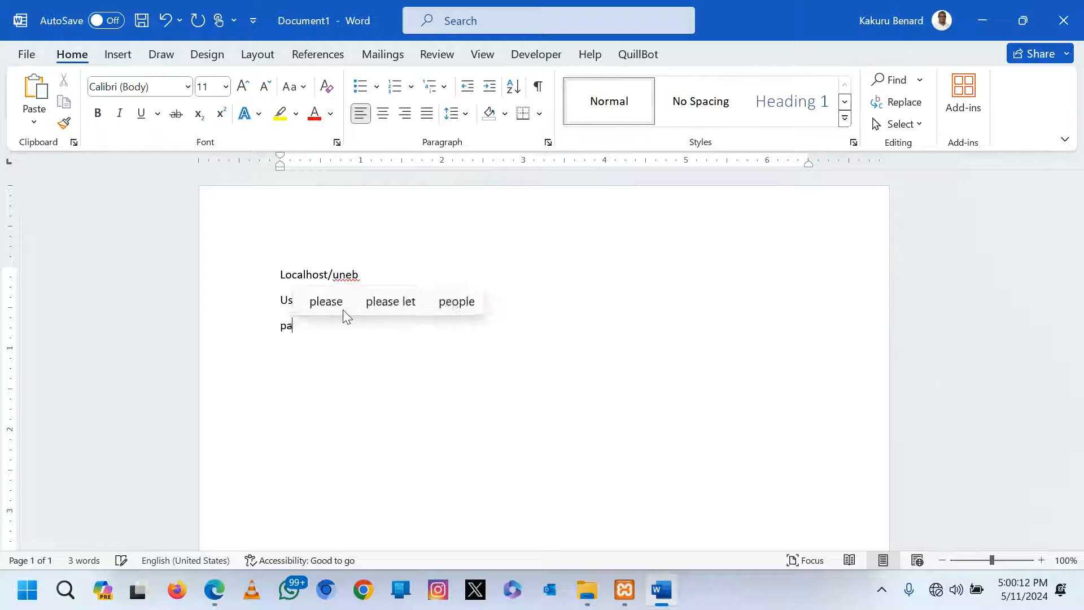
pyautogui.write('ssword: uneb')
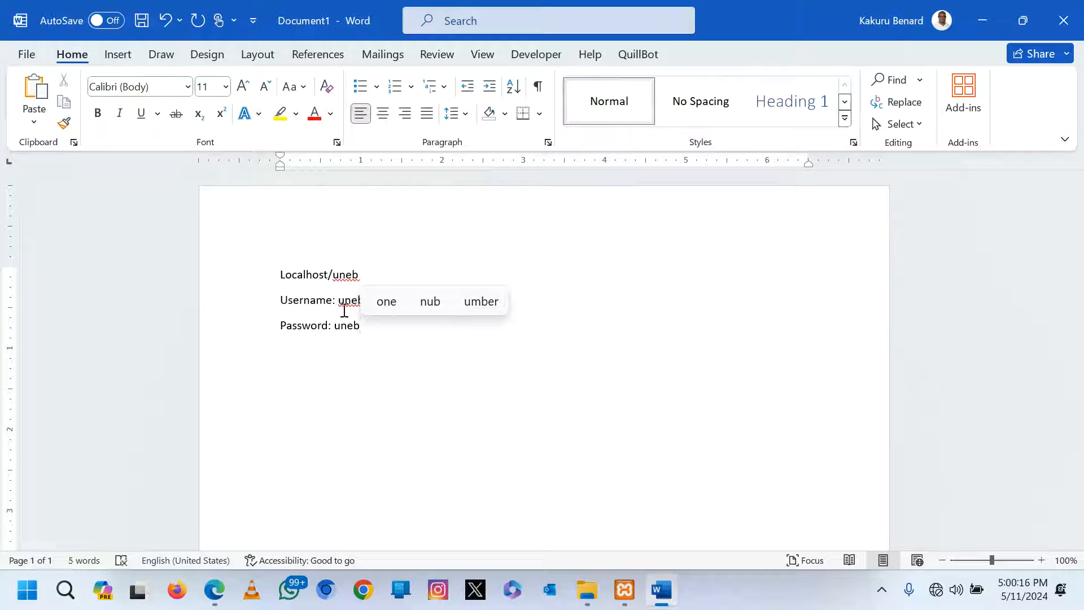
# Enlarge all the text to 48 pt and make the address's capital L lowercase.
pyautogui.hotkey('ctrl', 'a')
pyautogui.hotkey('ctrl', 'shift', '.')
pyautogui.hotkey('ctrl', 'shift', '.')
pyautogui.hotkey('ctrl', 'shift', '.')
pyautogui.hotkey('ctrl', 'shift', '.')
pyautogui.hotkey('ctrl', 'shift', '.')
pyautogui.hotkey('ctrl', 'shift', '.')
pyautogui.hotkey('ctrl', 'shift', '.')
pyautogui.hotkey('ctrl', 'shift', '.')
pyautogui.hotkey('ctrl', 'shift', '.')
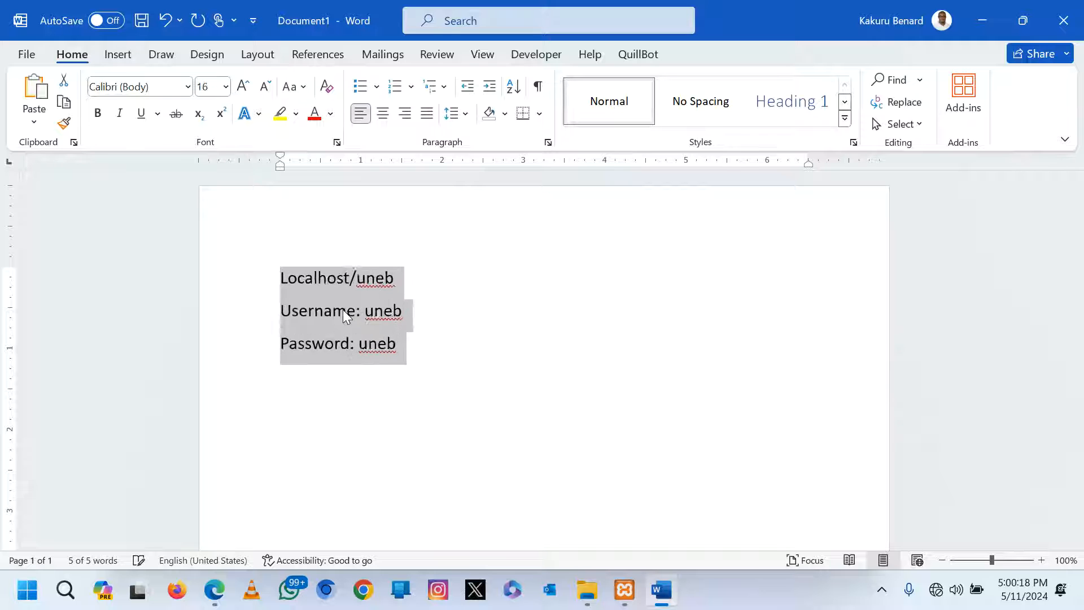
pyautogui.hotkey('ctrl', 'shift', '.')
pyautogui.hotkey('ctrl', 'shift', '.')
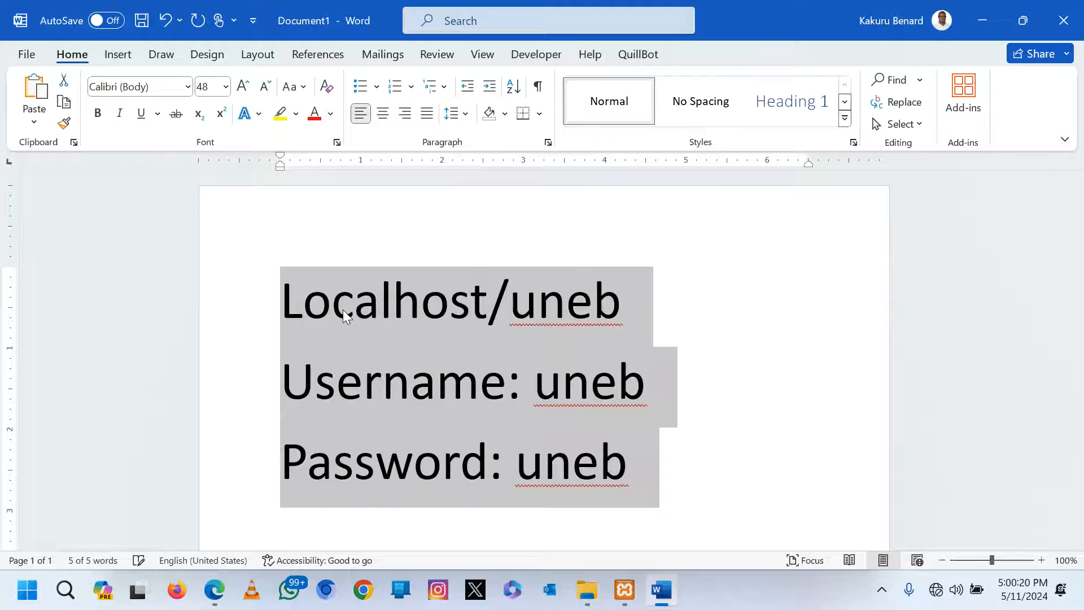
pyautogui.click(300, 301)
pyautogui.press('BackSpace')
pyautogui.write('l')
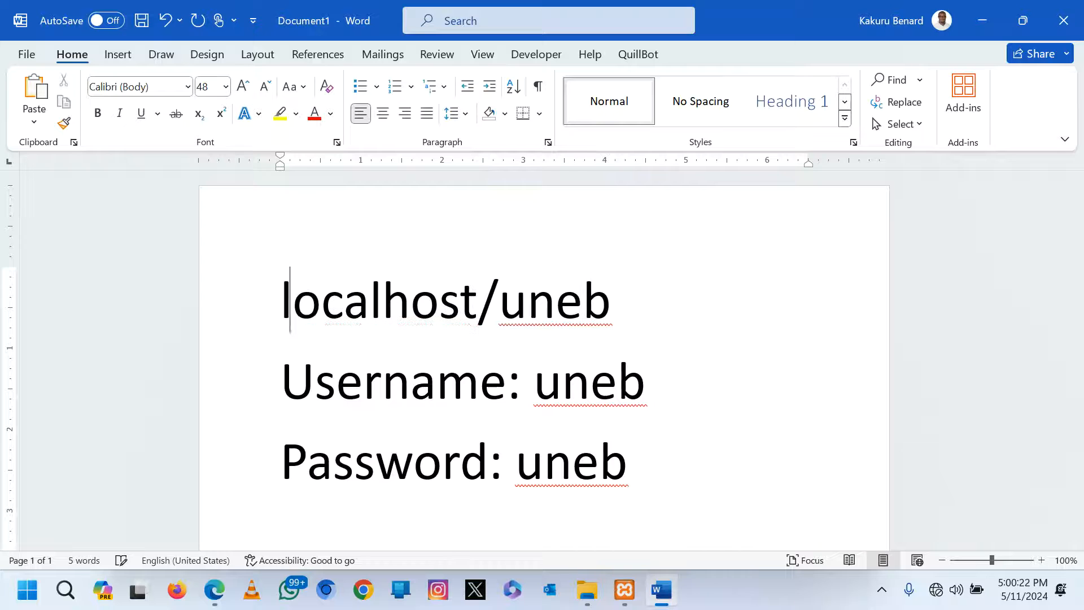
# Append /wp-admin to the address and shrink that line to 36 pt.
pyautogui.click(626, 323)
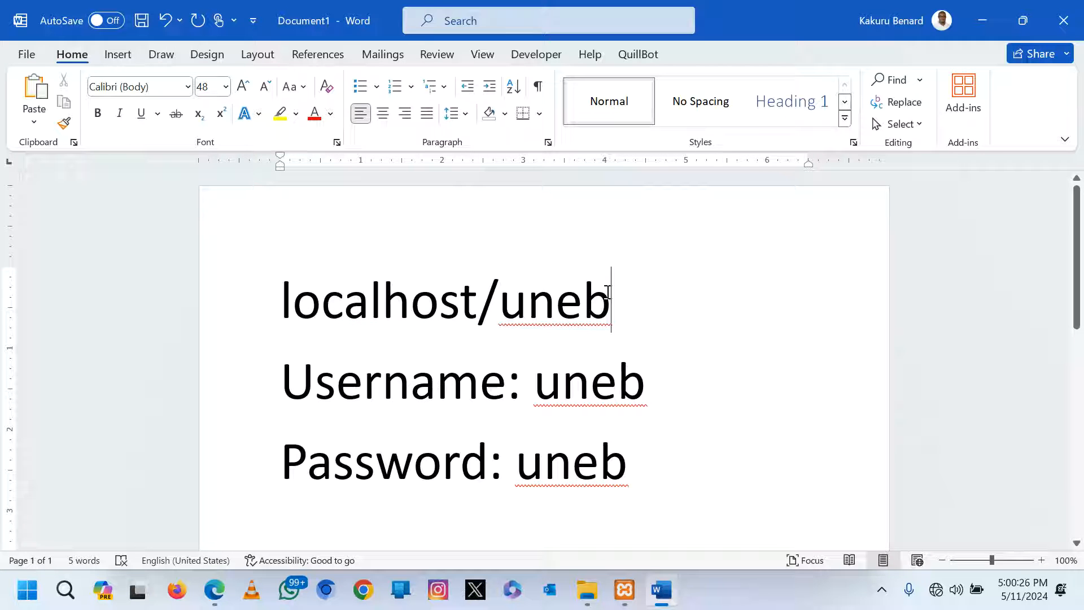
pyautogui.write('/')
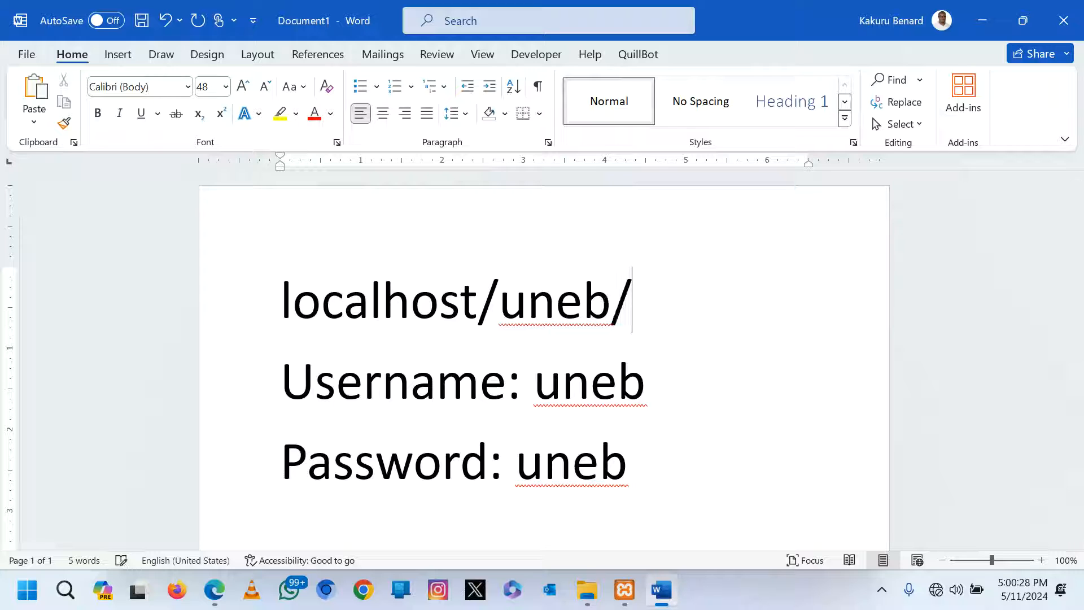
pyautogui.write('wp-admin')
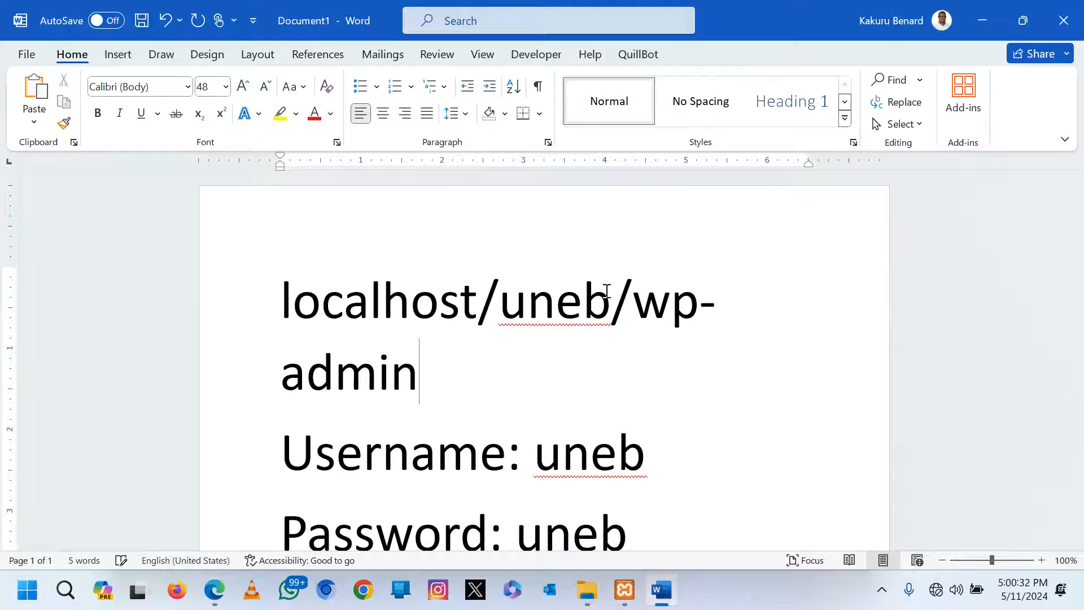
pyautogui.moveTo(230, 314); pyautogui.dragTo(249, 358)
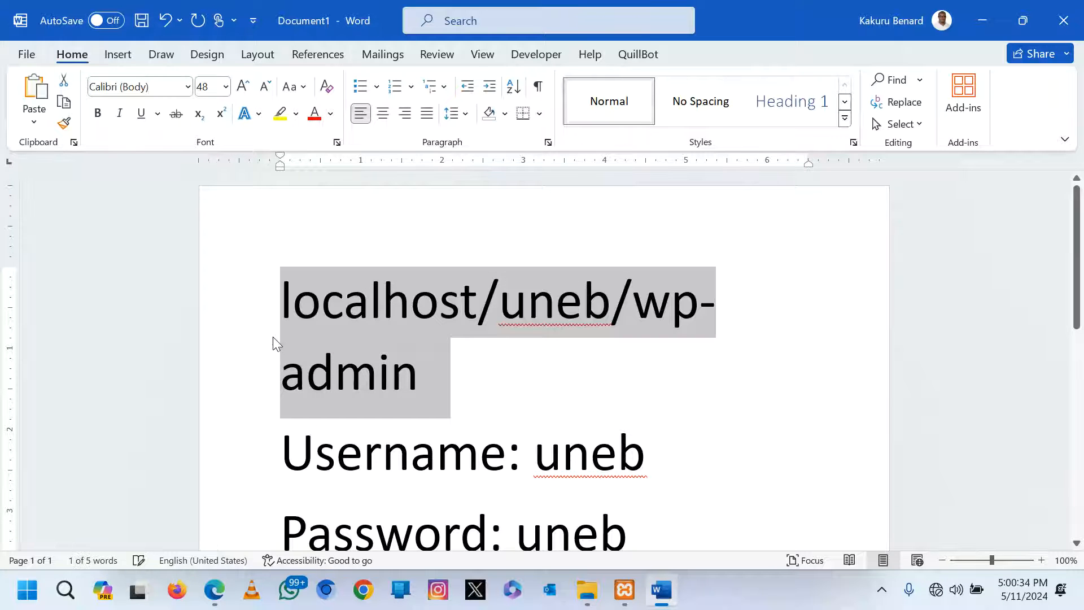
pyautogui.hotkey('ctrl', 'shift', ',')
pyautogui.click(356, 323)
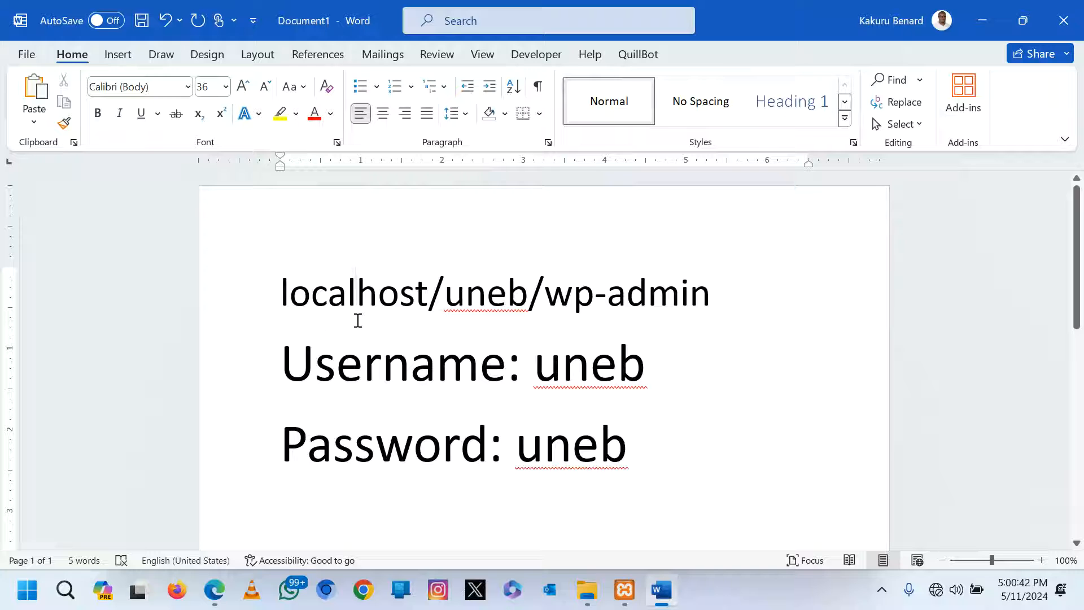
# In Firefox, load the address localhost/uneb/wp-admin/.
pyautogui.click(179, 597)
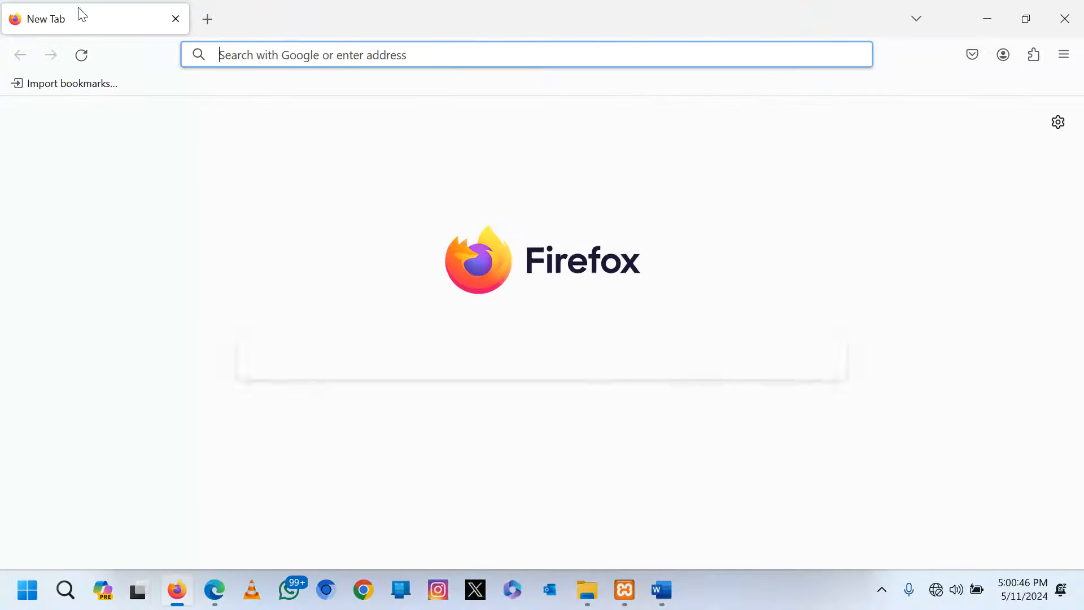
pyautogui.write('loca')
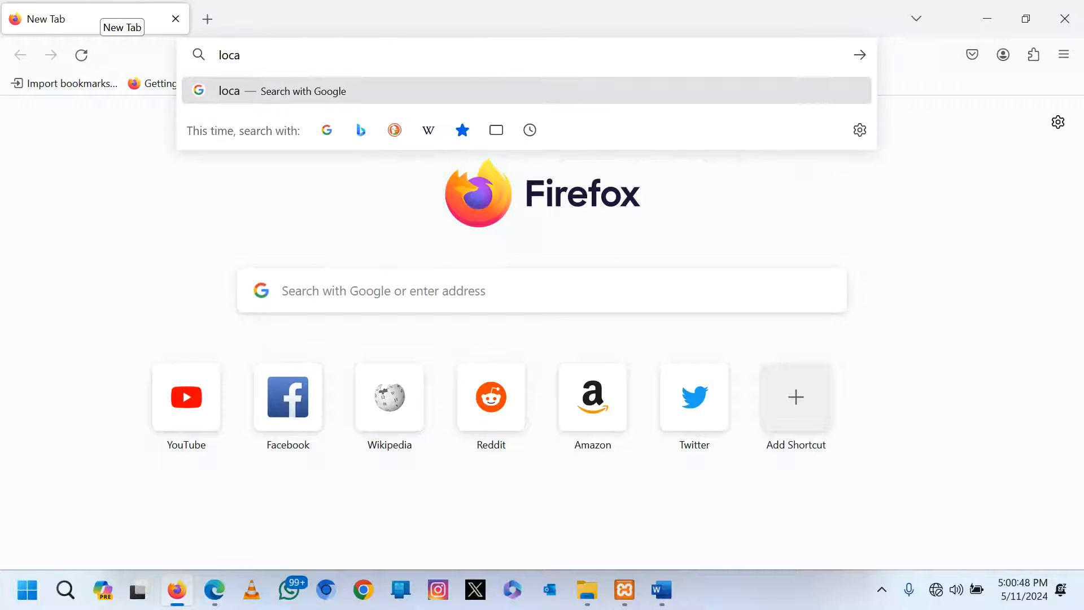
pyautogui.write('lhoast')
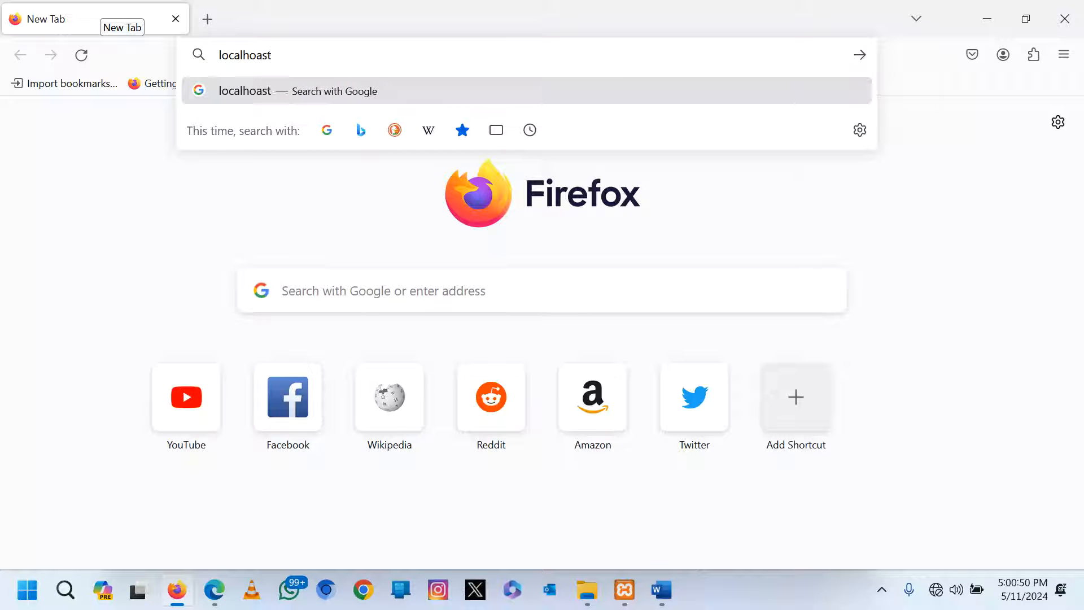
pyautogui.press('BackSpace')
pyautogui.press('BackSpace')
pyautogui.press('BackSpace')
pyautogui.write('st')
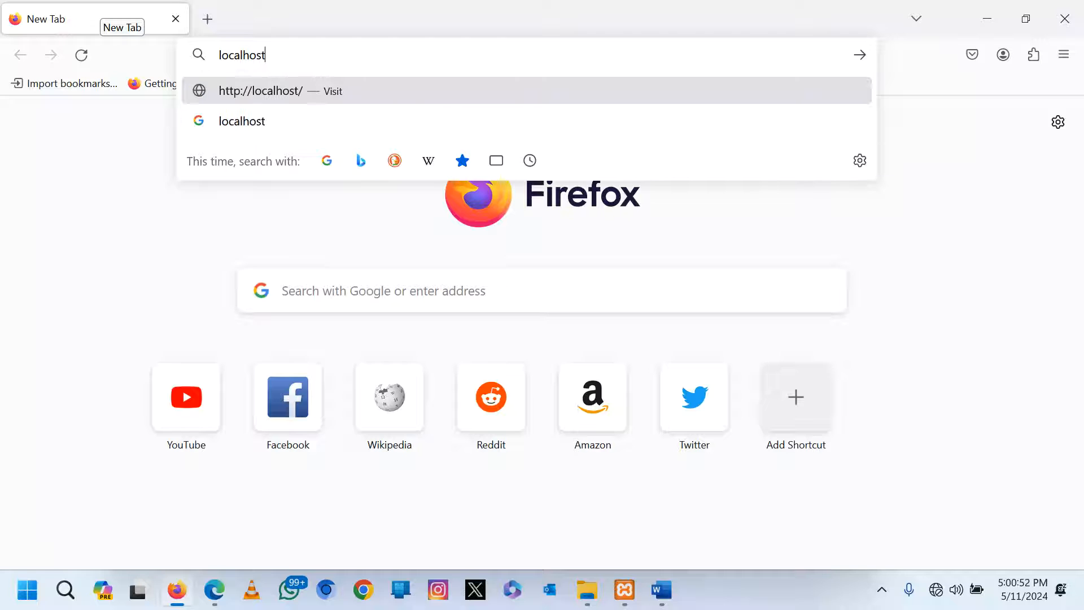
pyautogui.write('/uneb')
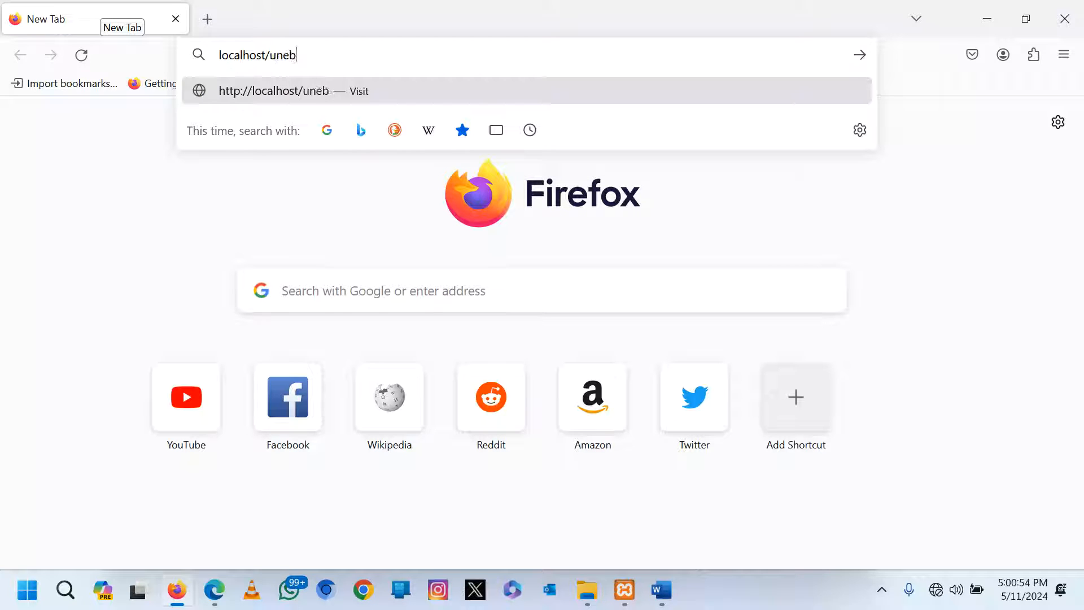
pyautogui.write('/wp-admin/')
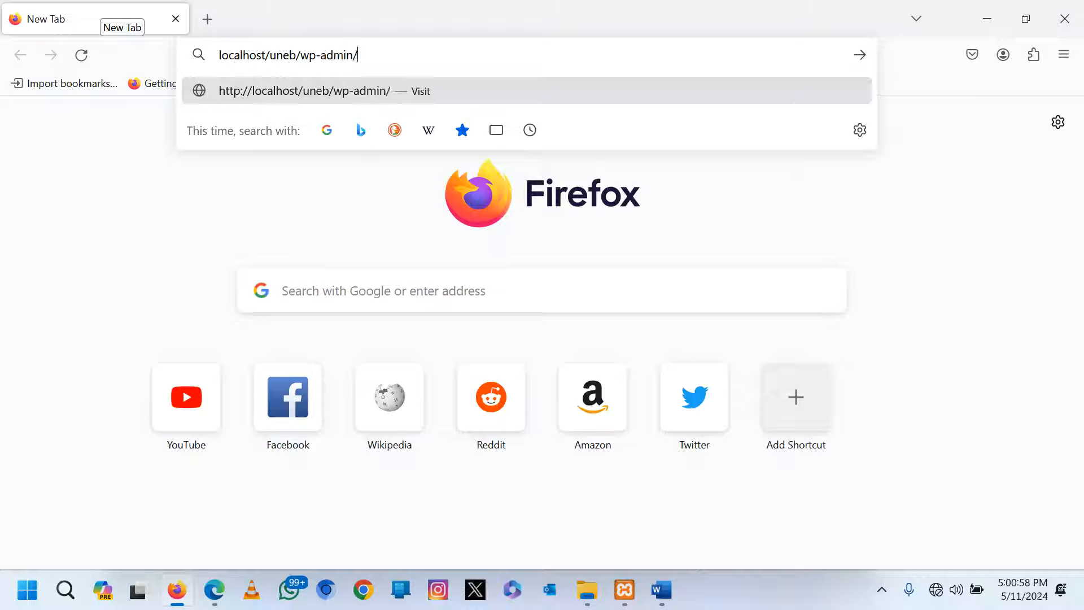
pyautogui.press('Return')
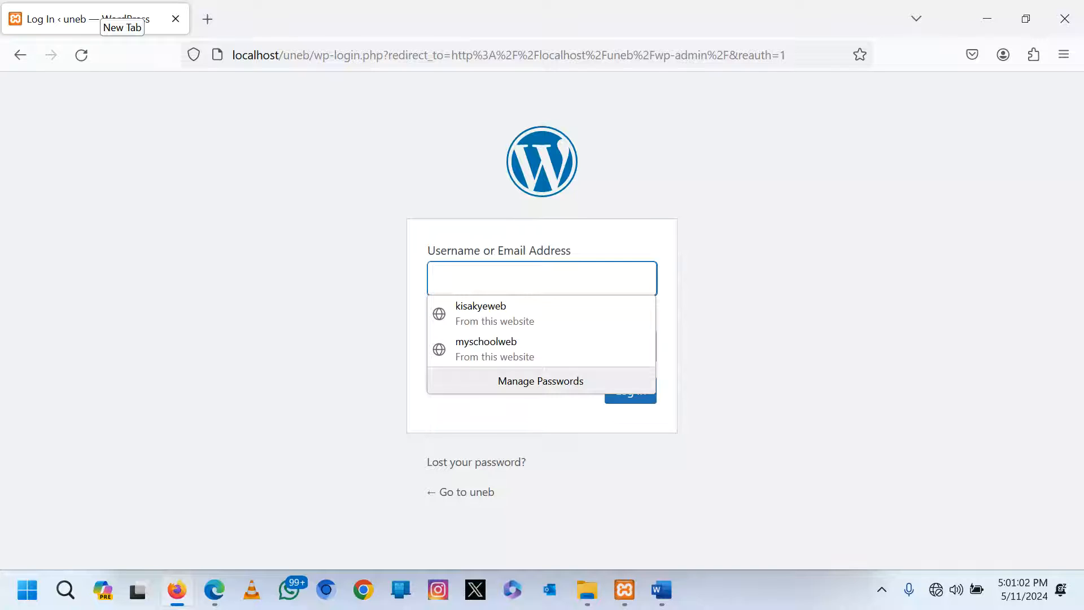
# Log in with the admin username and password and decline saving the password.
pyautogui.write('uneb')
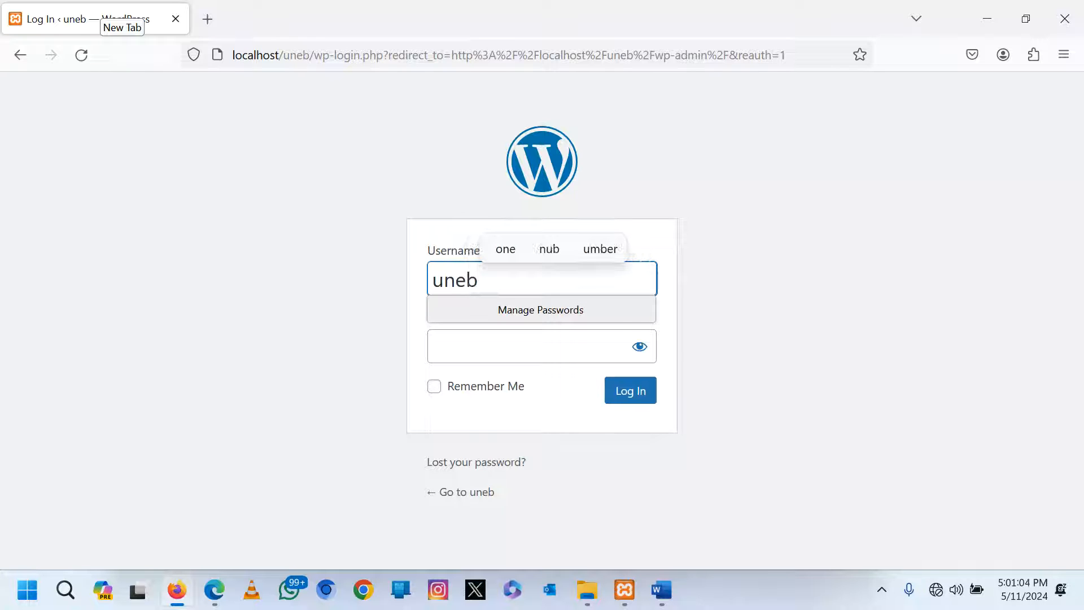
pyautogui.press('Tab')
pyautogui.write('•••')
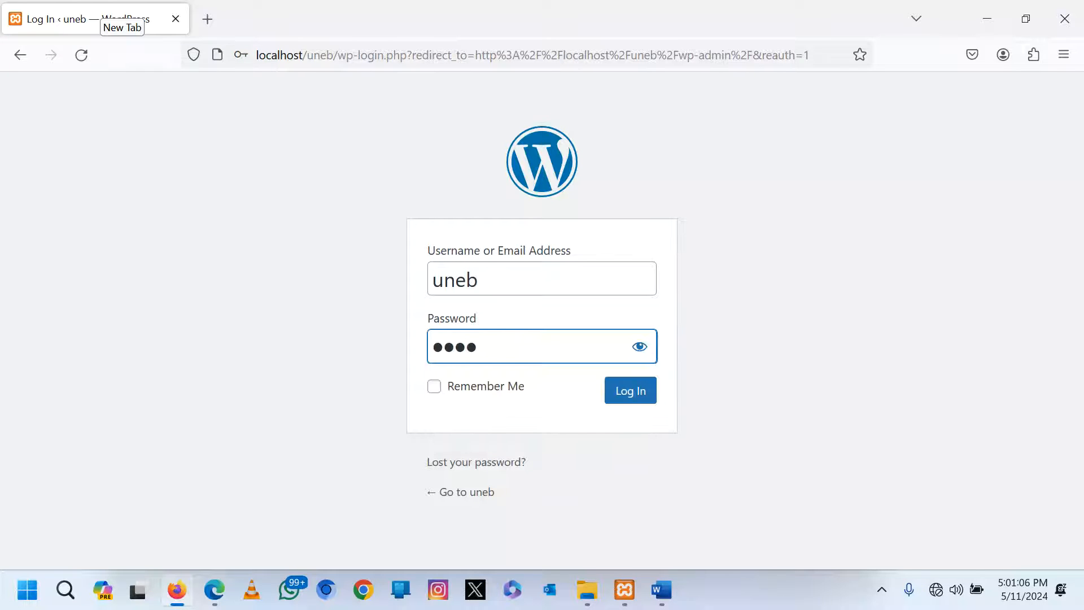
pyautogui.click(627, 398)
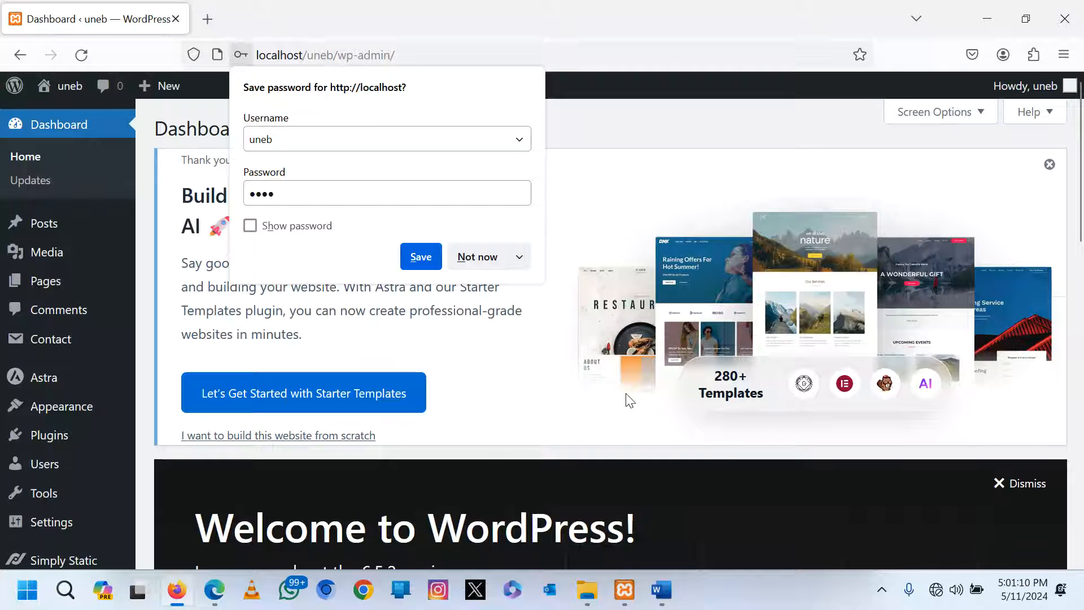
pyautogui.click(637, 138)
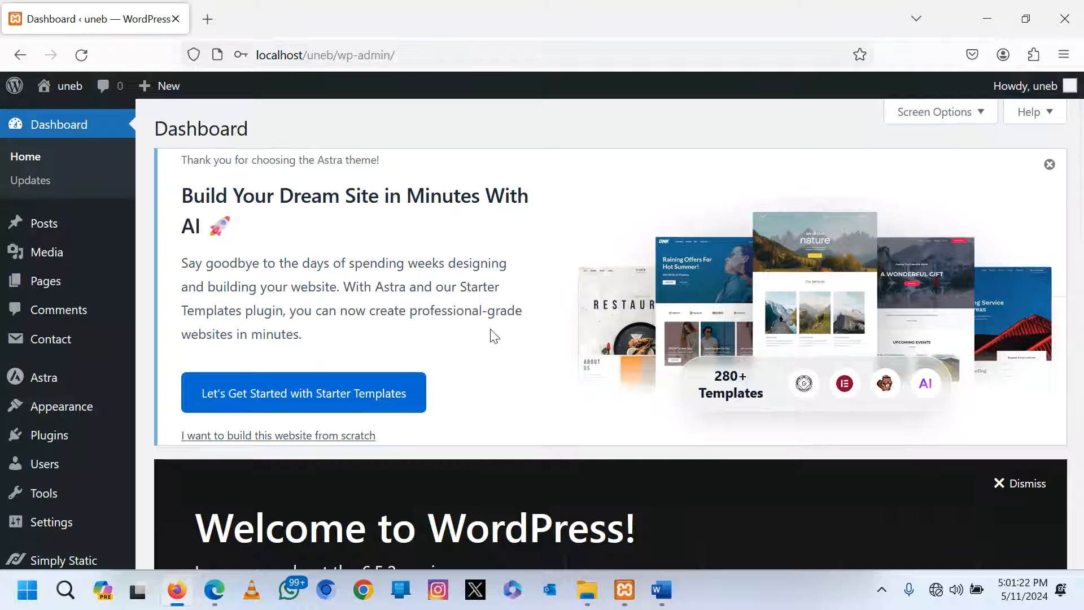
pyautogui.scroll(-3, 495, 335)
# From the desktop's UNEB SAMPLE Papers folder, open 840_2_NLSC_Sample_24.pdf.
pyautogui.press('super+Down')
pyautogui.press('super+d')
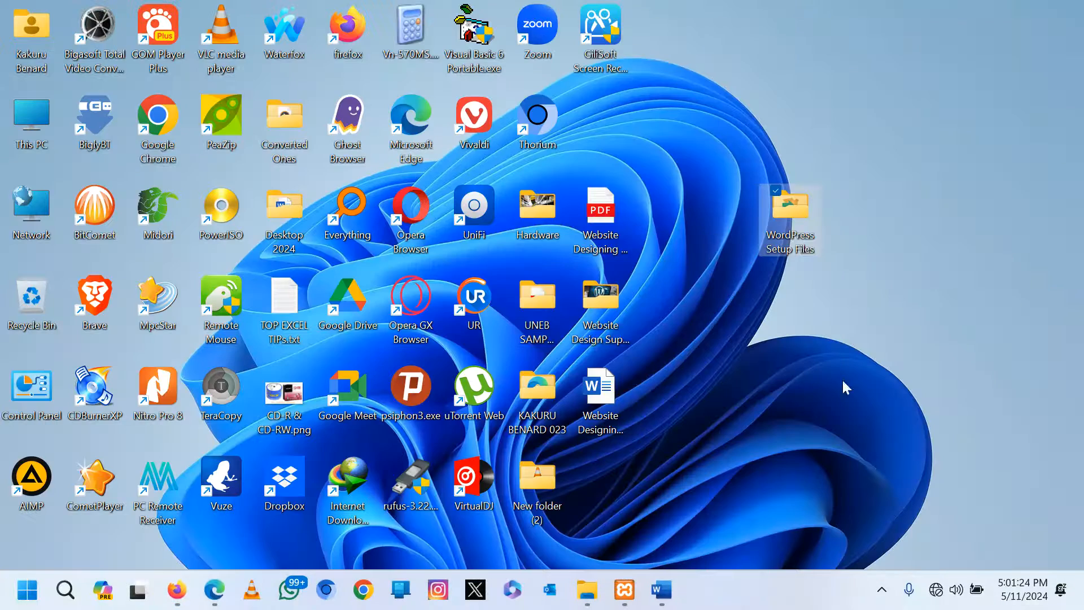
pyautogui.doubleClick(537, 300)
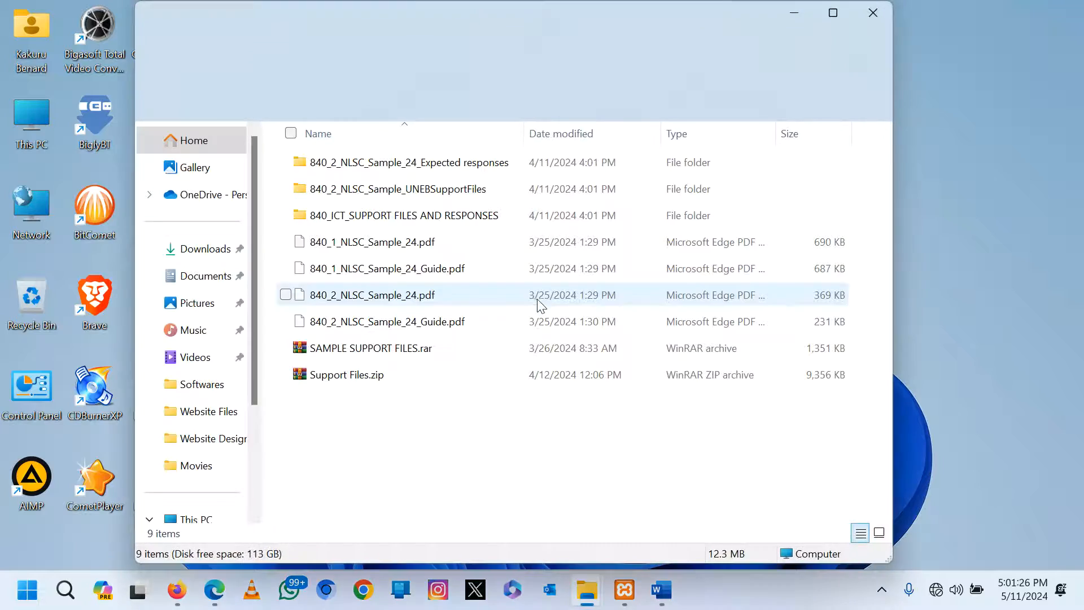
pyautogui.doubleClick(358, 297)
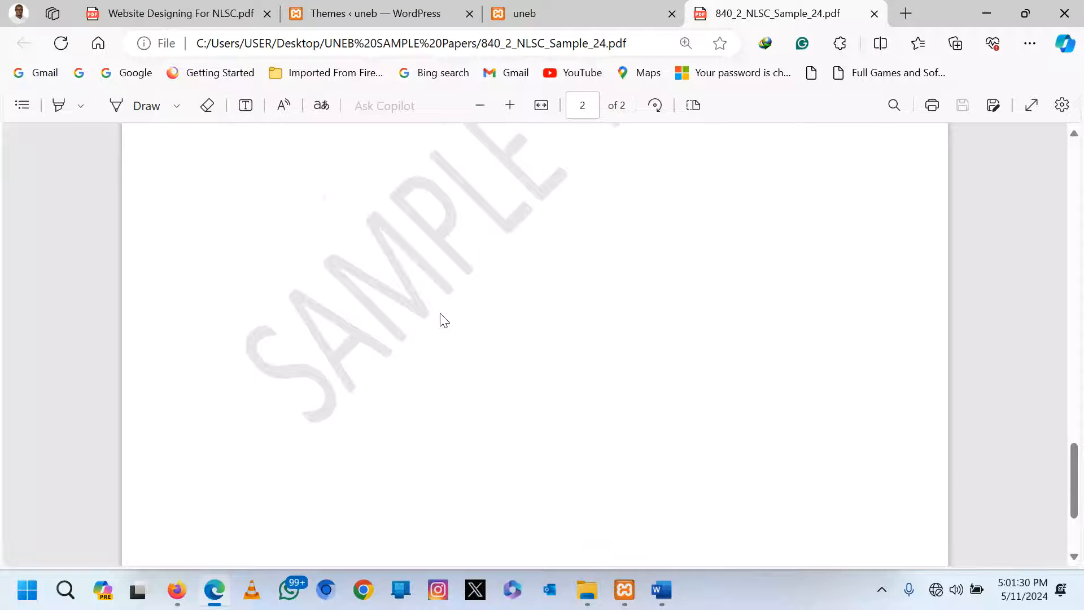
# Scroll the paper to Item 2's school website task, then minimise Edge.
pyautogui.scroll(5, 443, 320)
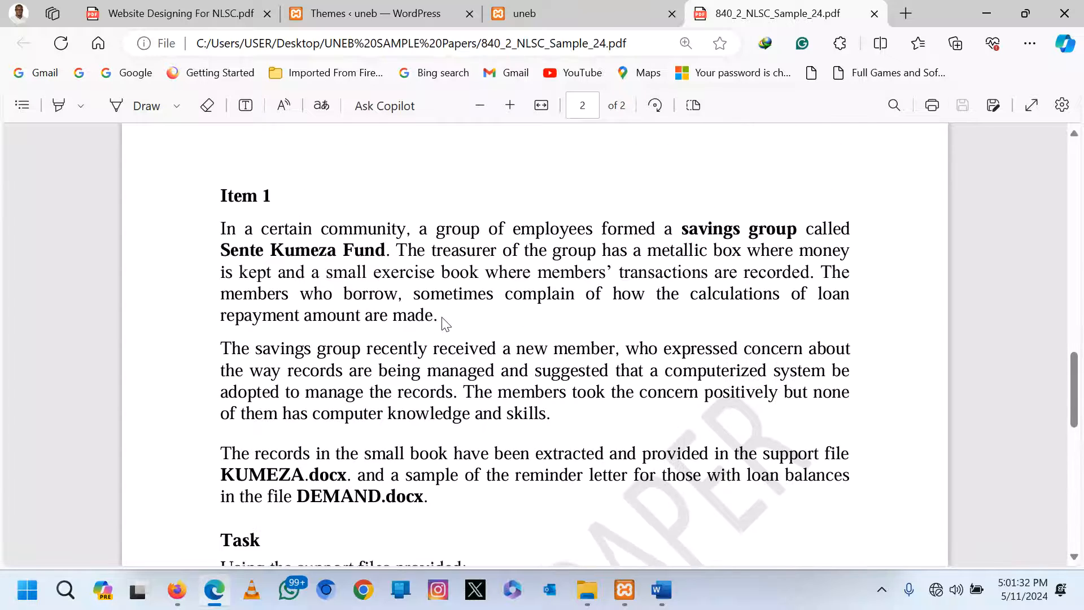
pyautogui.scroll(-10, 443, 320)
pyautogui.scroll(6, 442, 320)
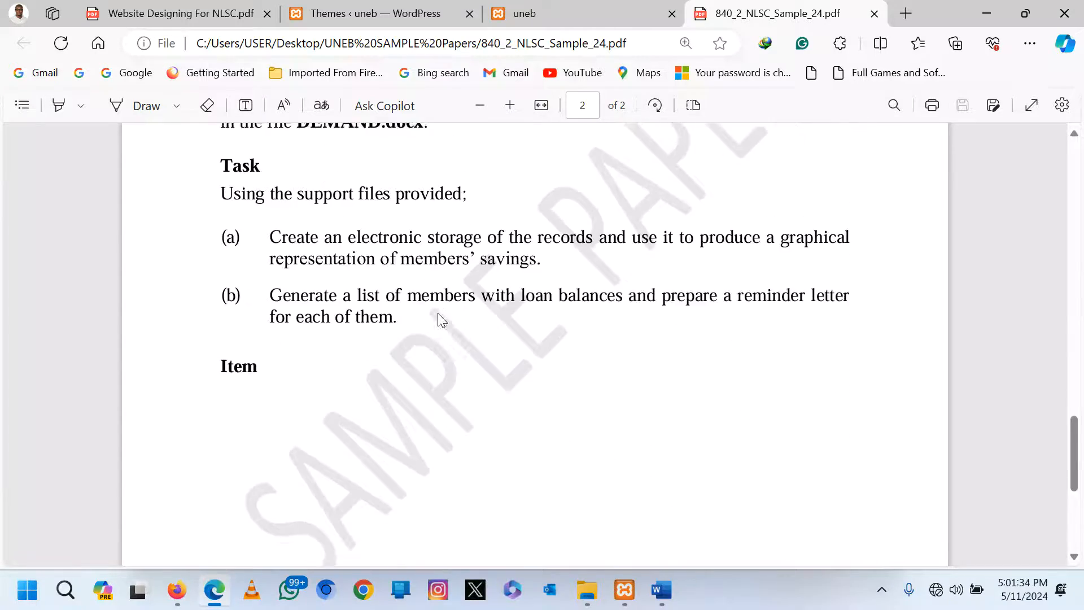
pyautogui.scroll(-4, 442, 320)
pyautogui.scroll(2, 441, 319)
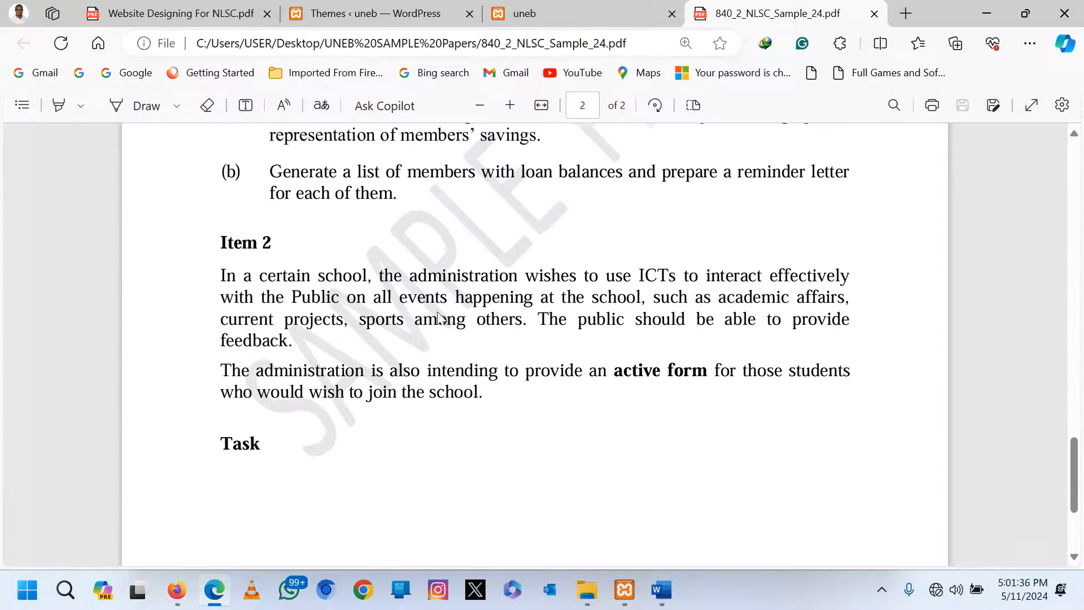
pyautogui.scroll(-2, 281, 320)
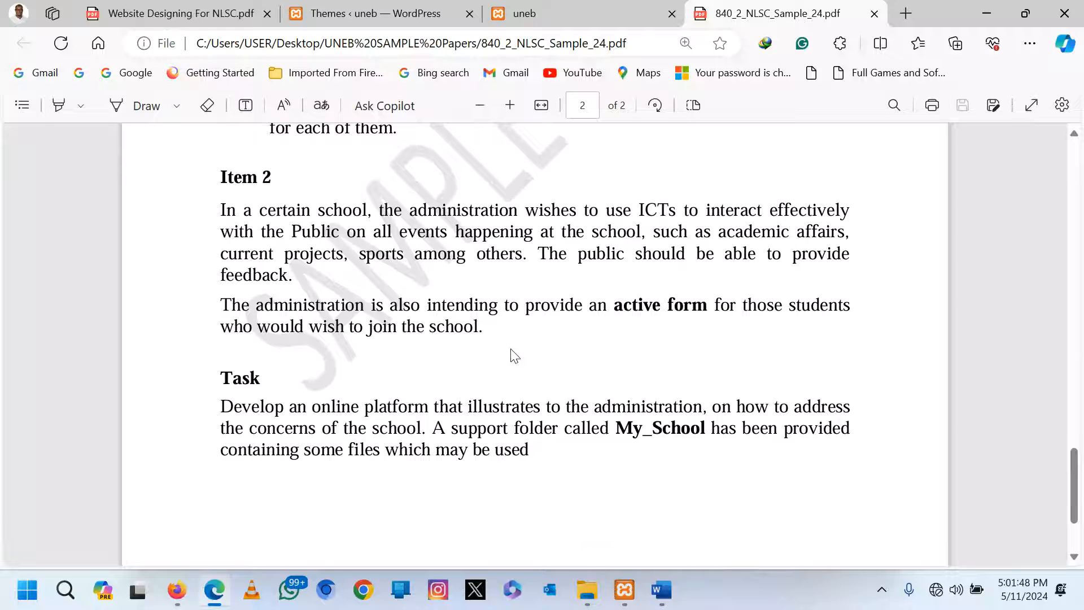
pyautogui.click(214, 589)
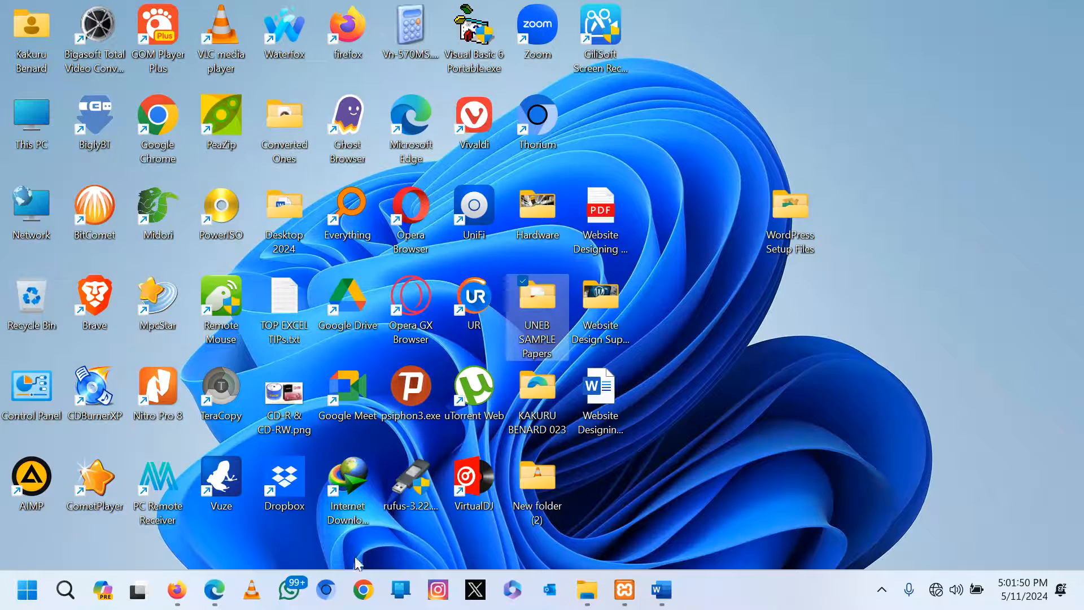
# Look through the sample paper and the site front-page and themes tabs.
pyautogui.click(176, 589)
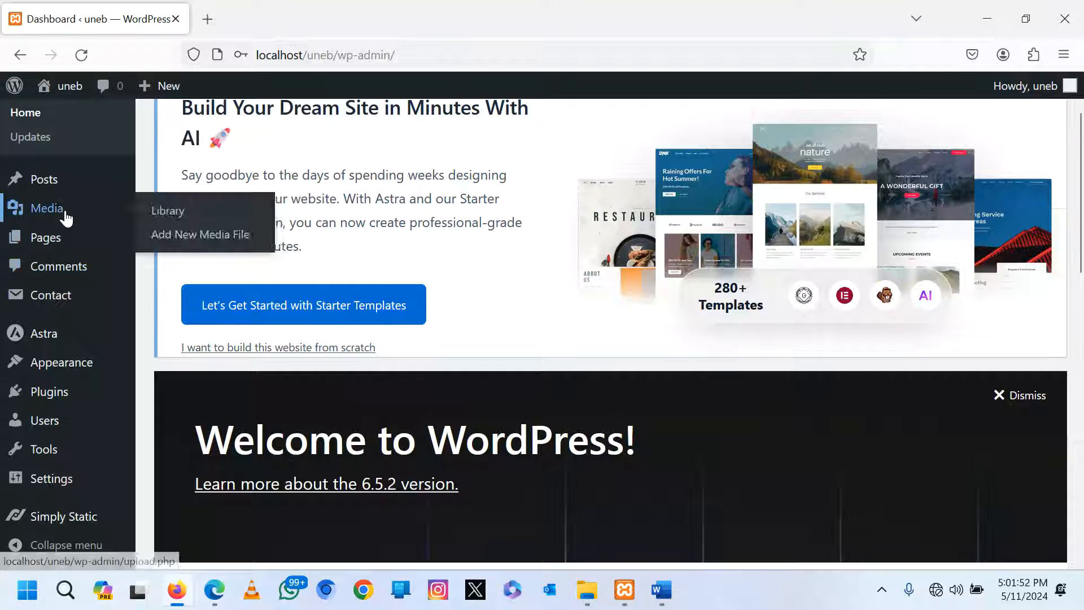
pyautogui.moveTo(61, 492)
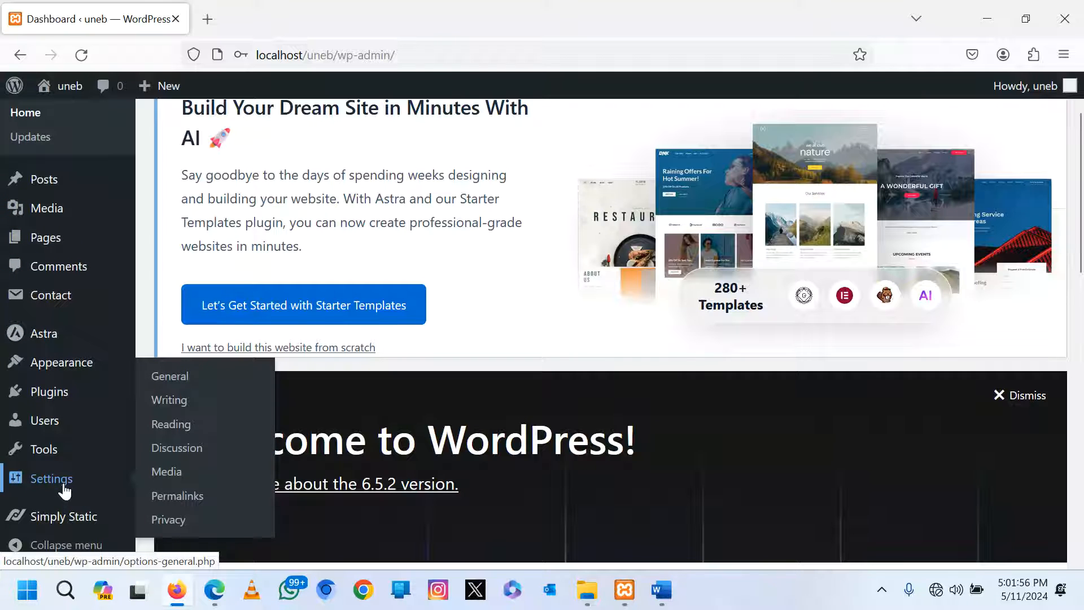
pyautogui.click(215, 590)
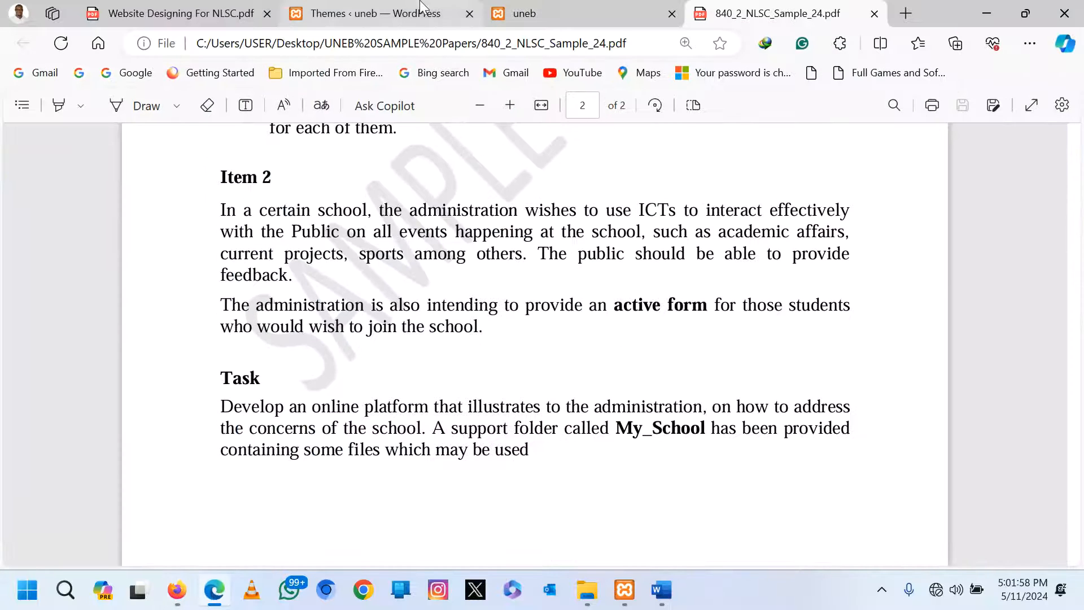
pyautogui.click(592, 8)
pyautogui.click(412, 8)
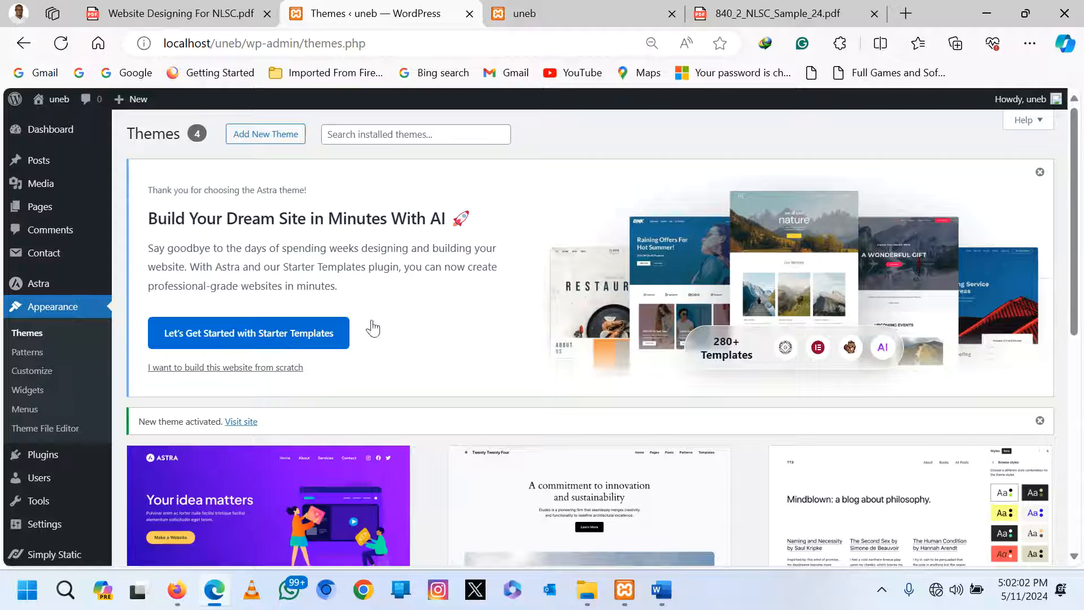
# Check the address, username and password in the Word notes, then return to Firefox.
pyautogui.hotkey('alt', 'Tab')
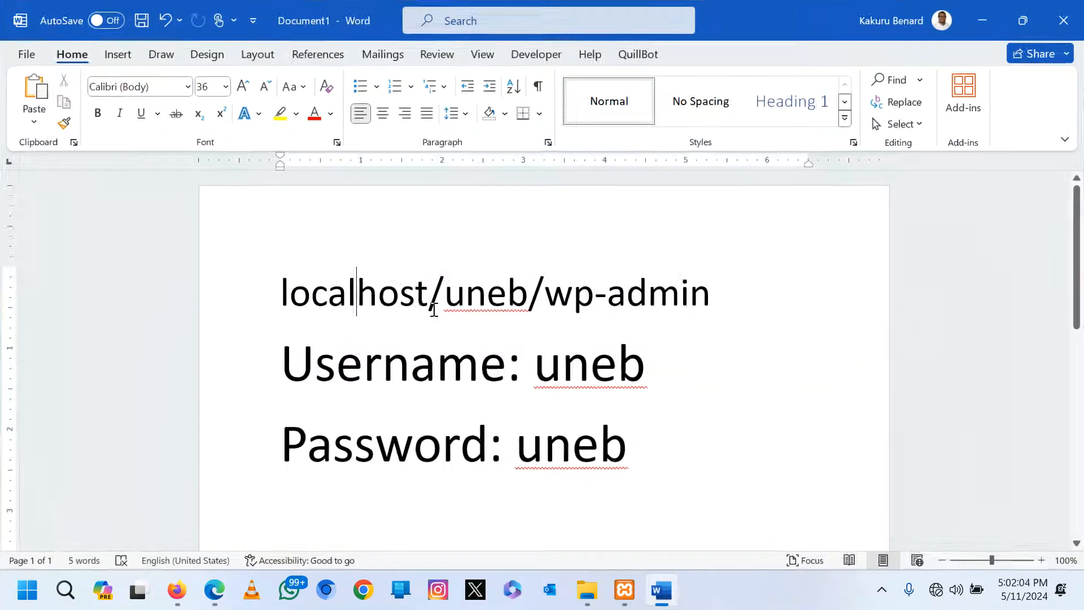
pyautogui.click(254, 299)
pyautogui.click(249, 373)
pyautogui.click(246, 458)
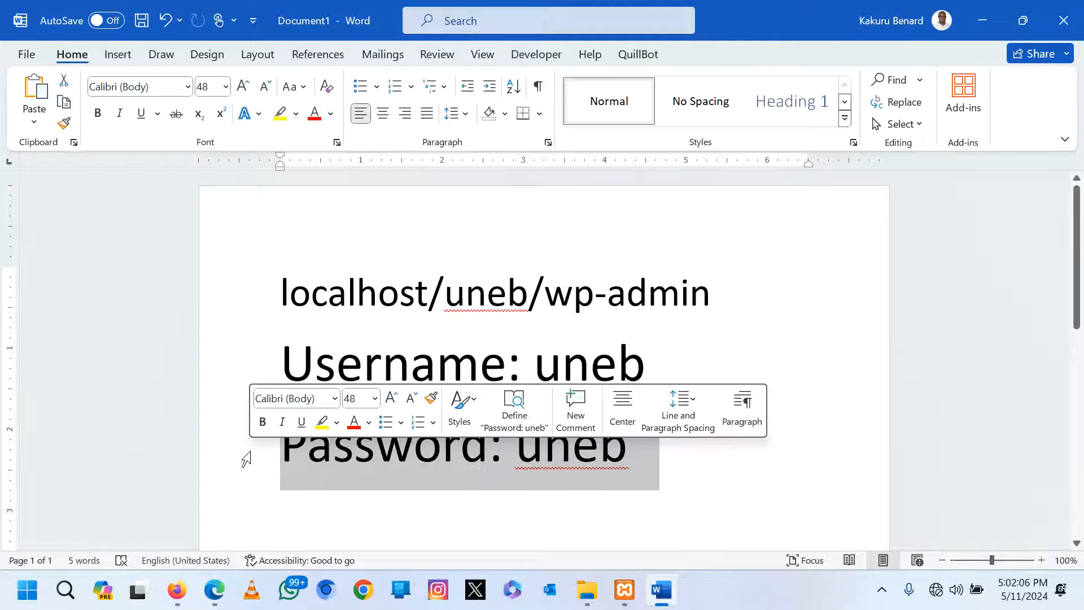
pyautogui.hotkey('alt', 'Tab')
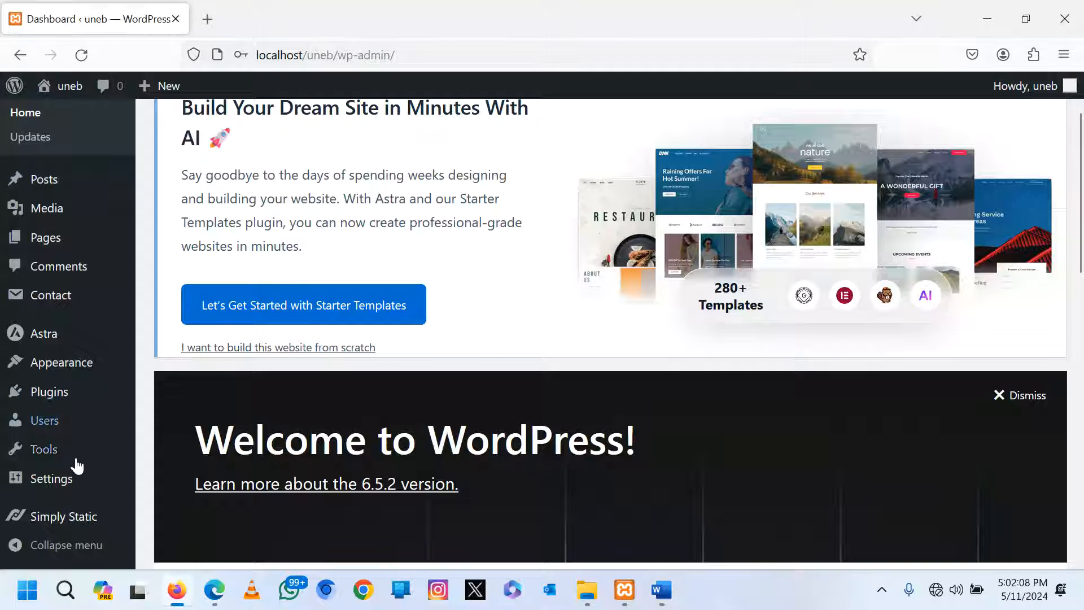
# In General Settings, enter title 'Excel Secondary School' and tagline 'Education is Light', then save.
pyautogui.moveTo(69, 487)
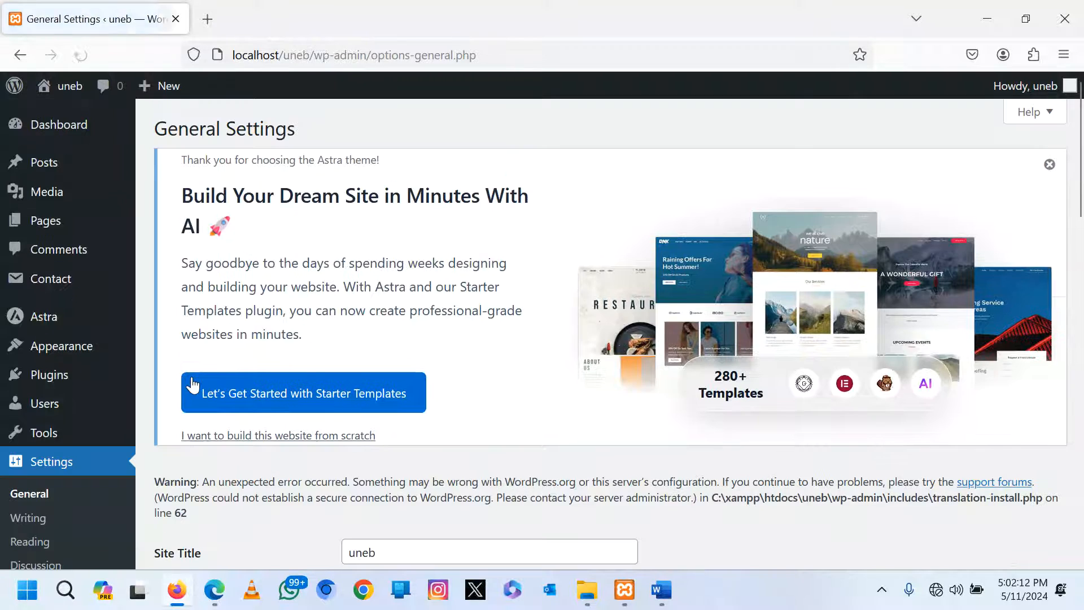
pyautogui.scroll(-3, 359, 378)
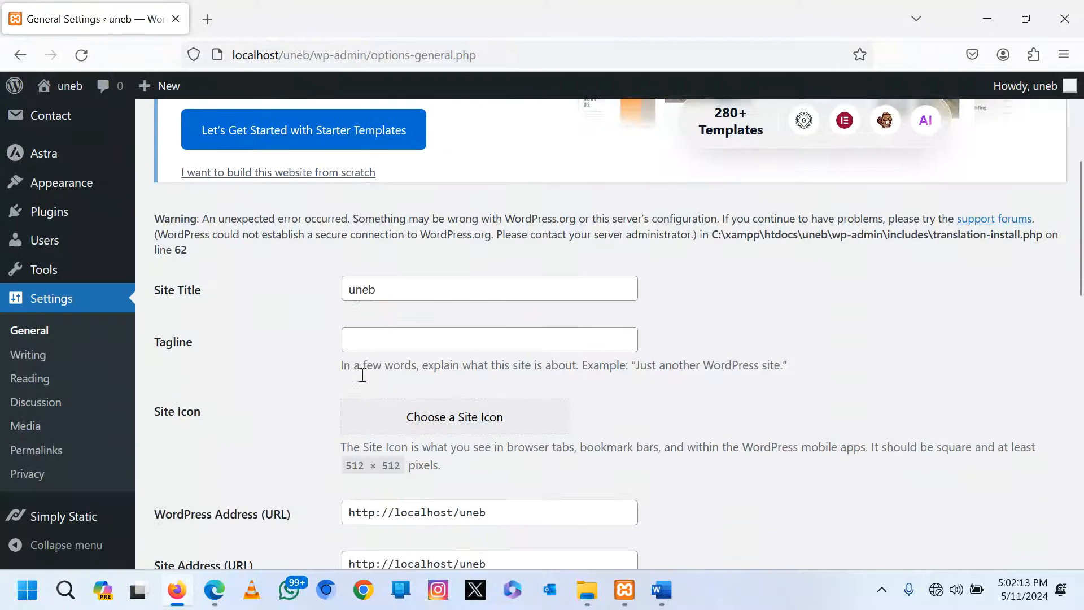
pyautogui.doubleClick(388, 288)
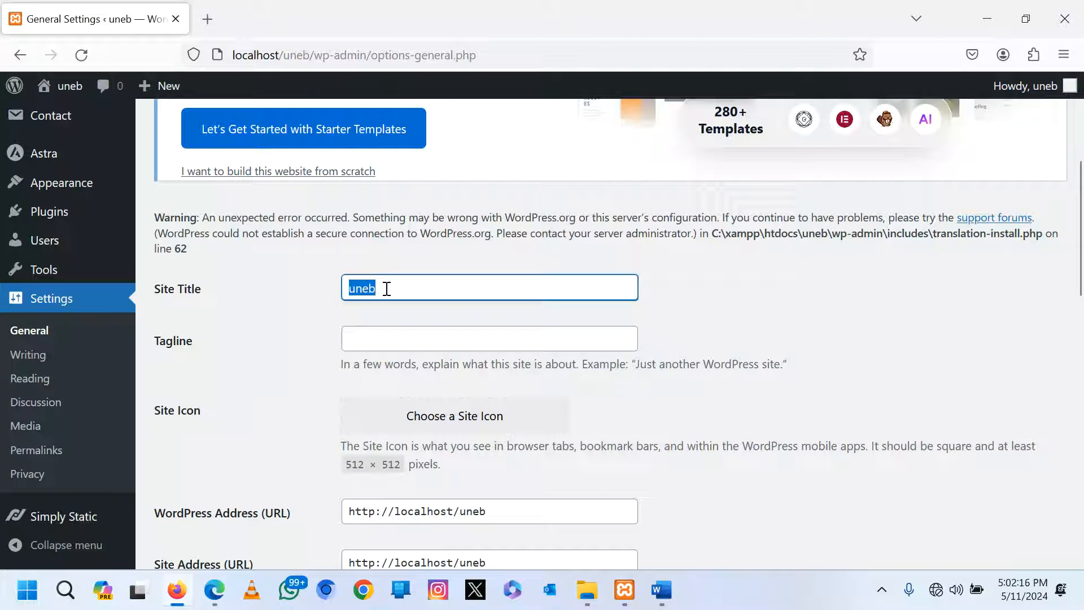
pyautogui.write('Ex')
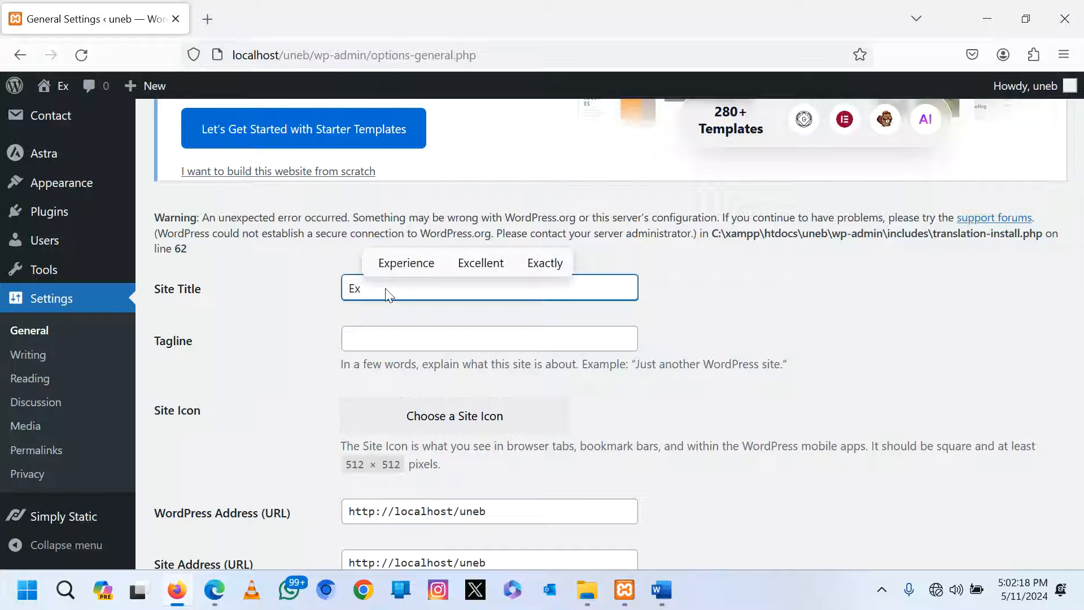
pyautogui.write('cel')
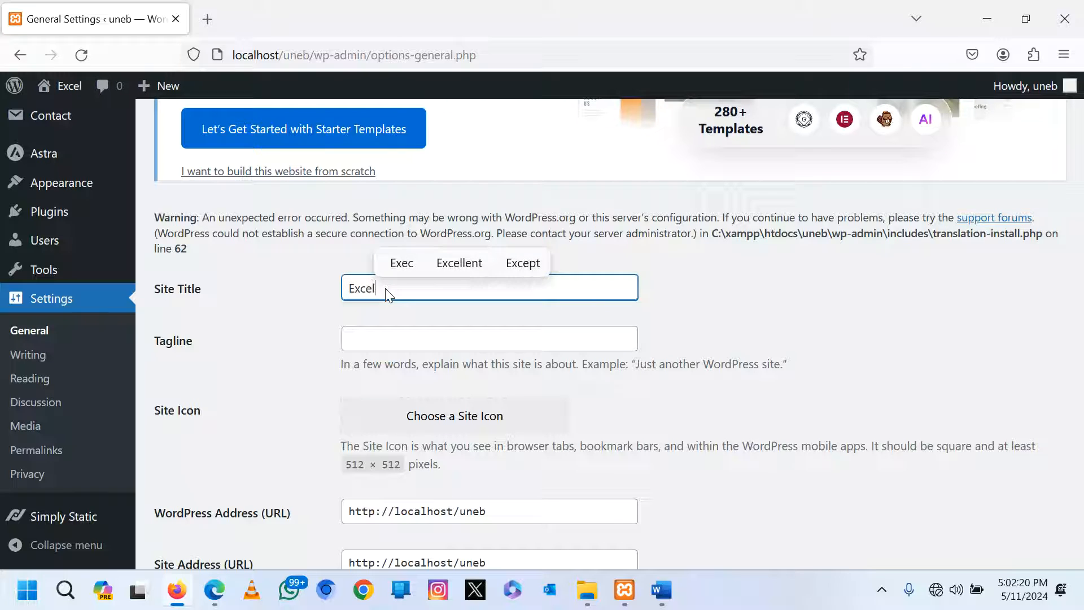
pyautogui.write(' Sec')
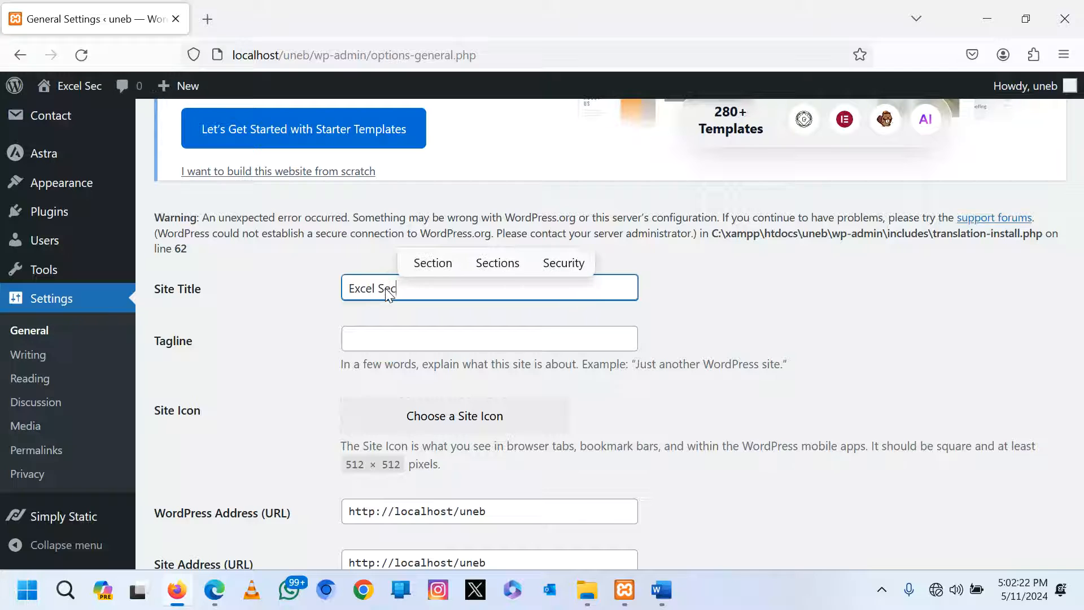
pyautogui.write('ondary')
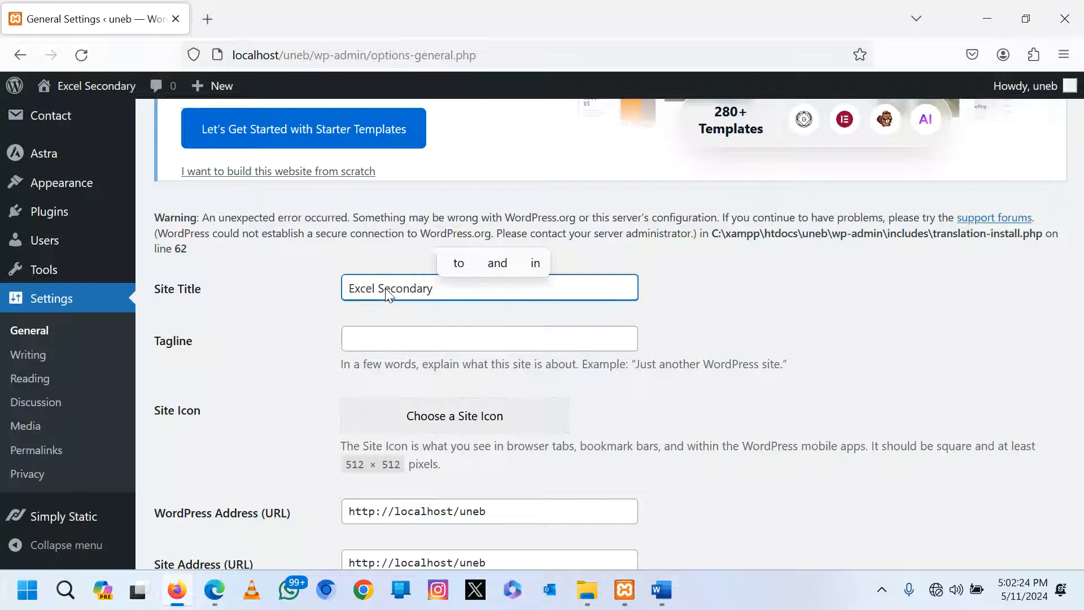
pyautogui.write(' School')
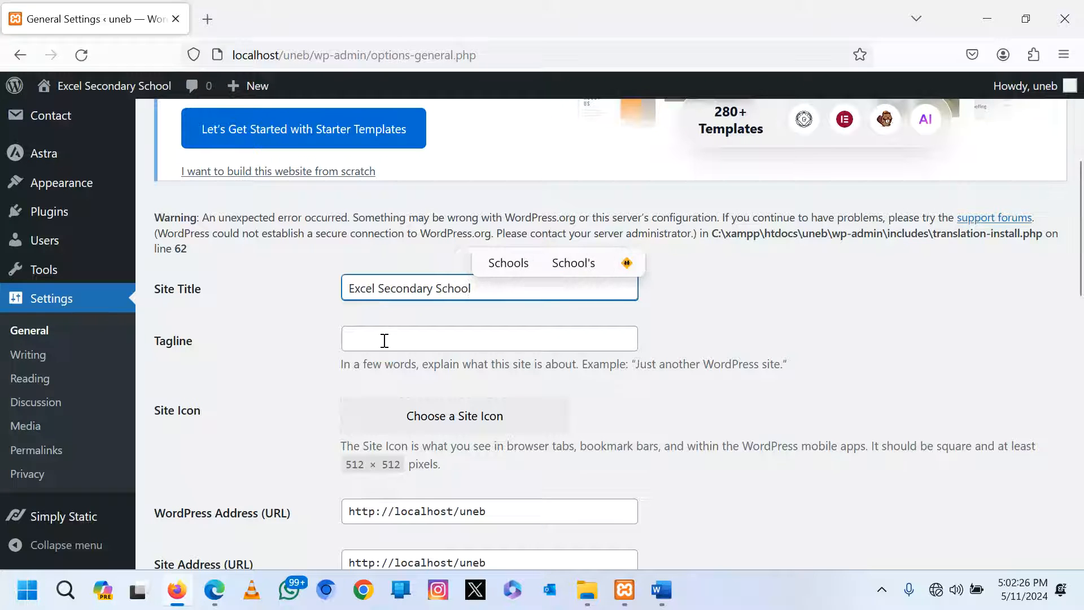
pyautogui.click(385, 342)
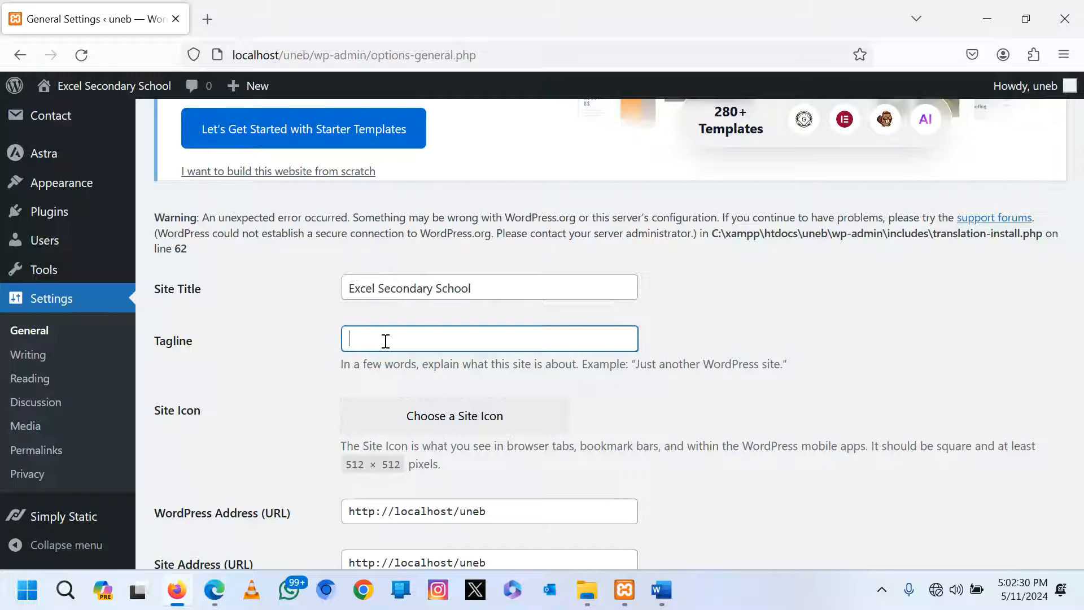
pyautogui.write('Education is ')
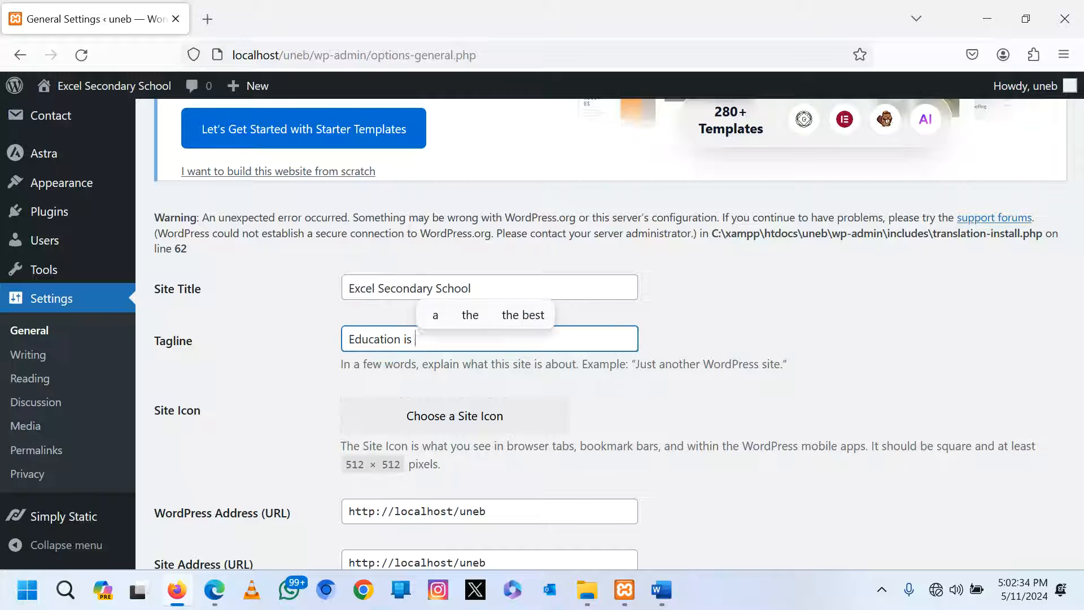
pyautogui.write('Li')
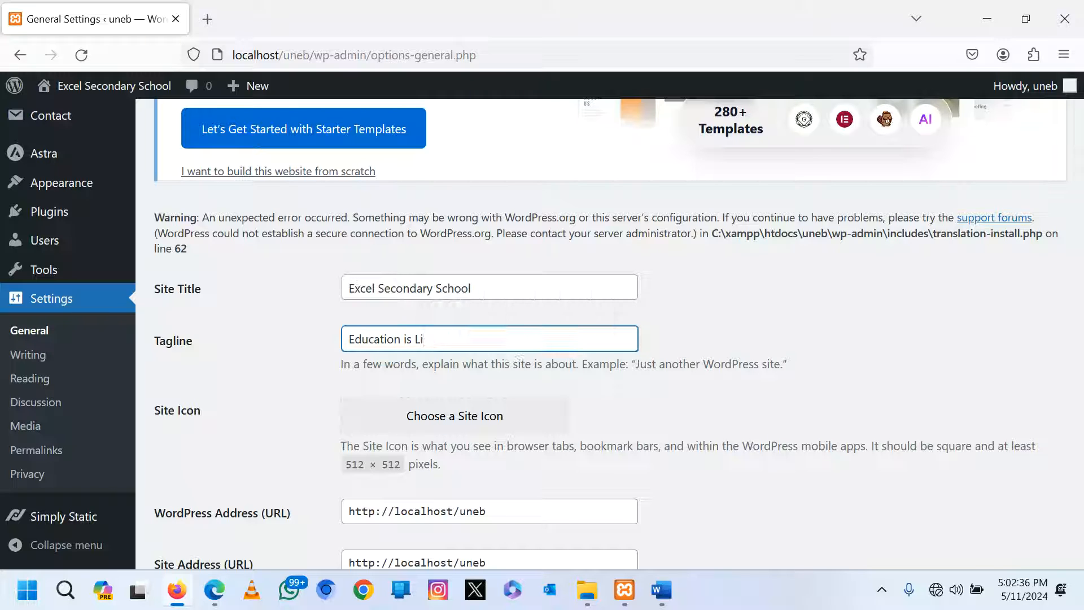
pyautogui.write('ght')
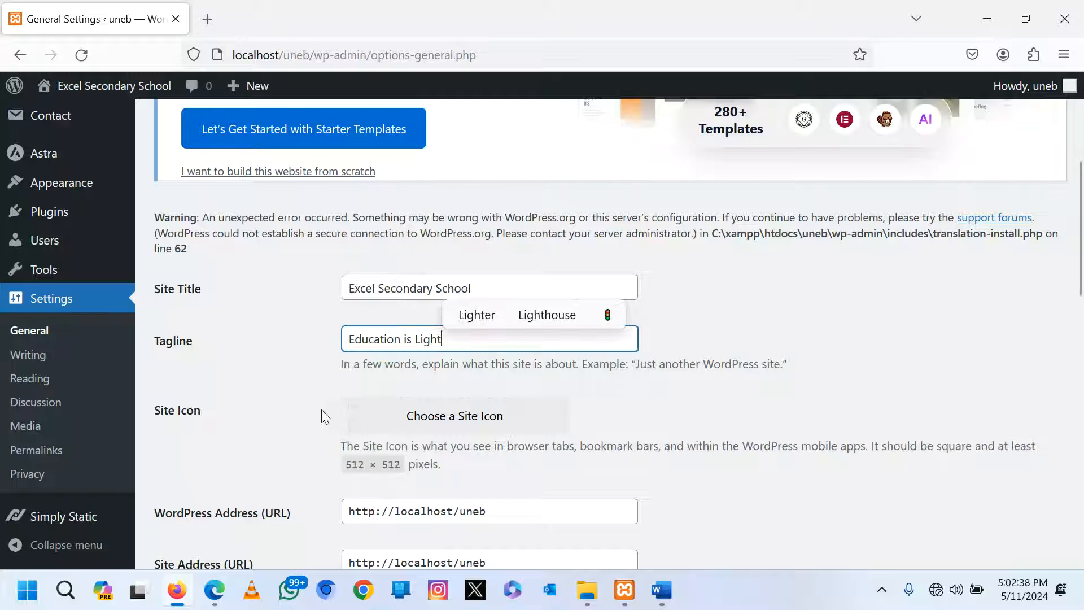
pyautogui.scroll(-2, 245, 397)
pyautogui.scroll(-10, 245, 397)
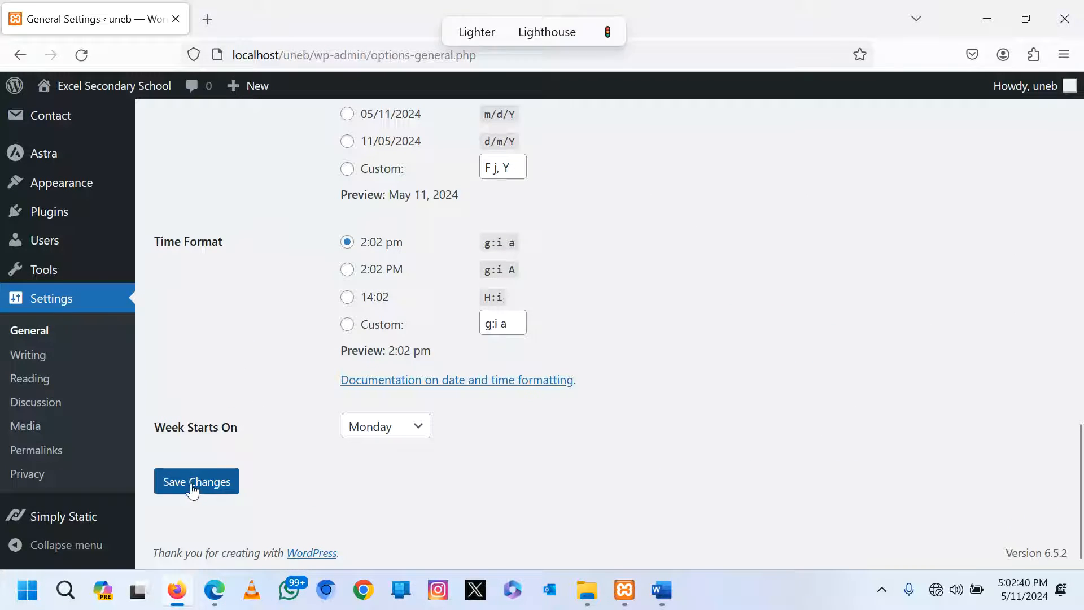
pyautogui.click(192, 487)
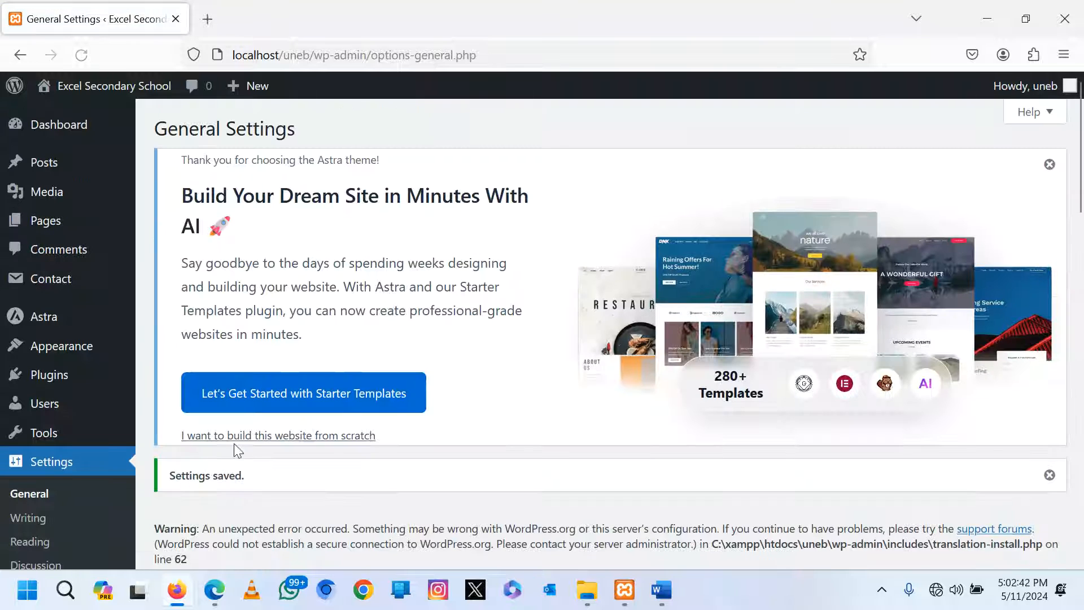
# Check the available Wi-Fi networks in the network quick settings, then bring Edge forward.
pyautogui.moveTo(71, 95)
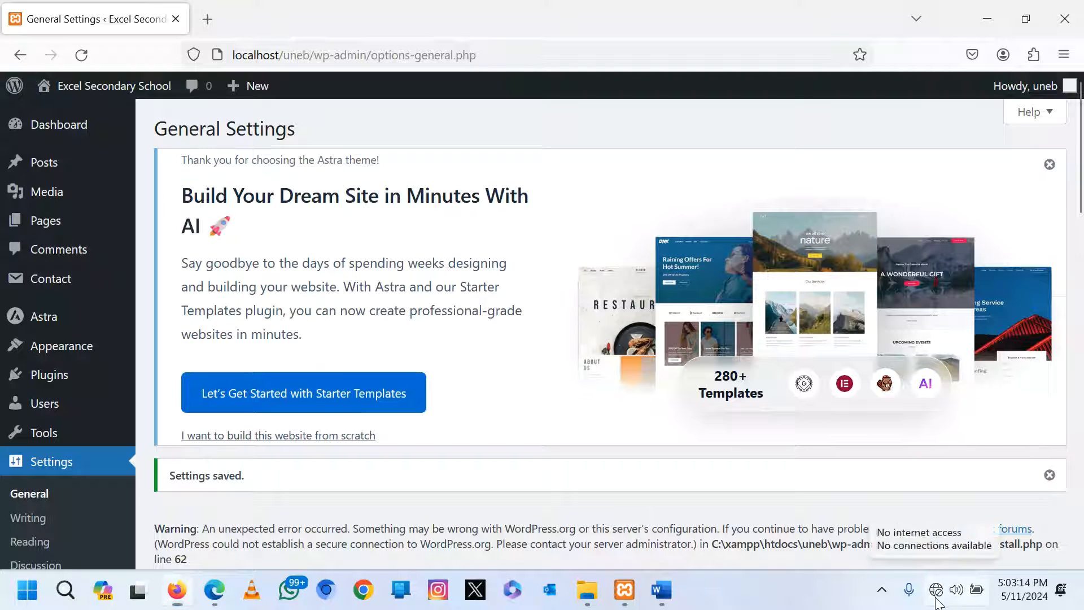
pyautogui.click(935, 600)
pyautogui.click(862, 267)
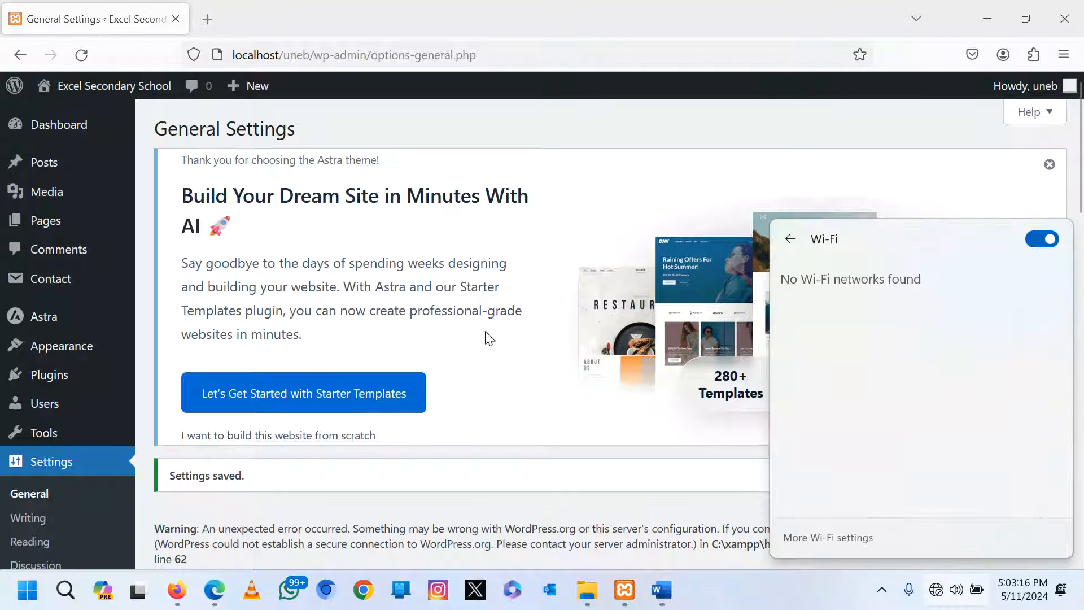
pyautogui.click(537, 276)
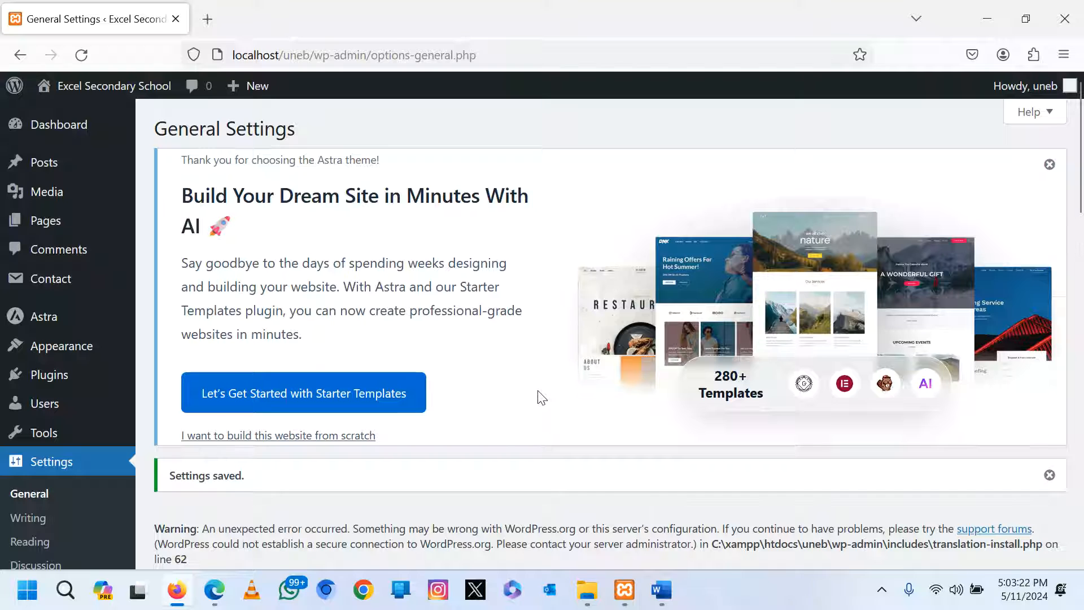
pyautogui.click(215, 589)
# In a new Edge tab, go to YouTube and search for the tutor's channel name.
pyautogui.click(907, 13)
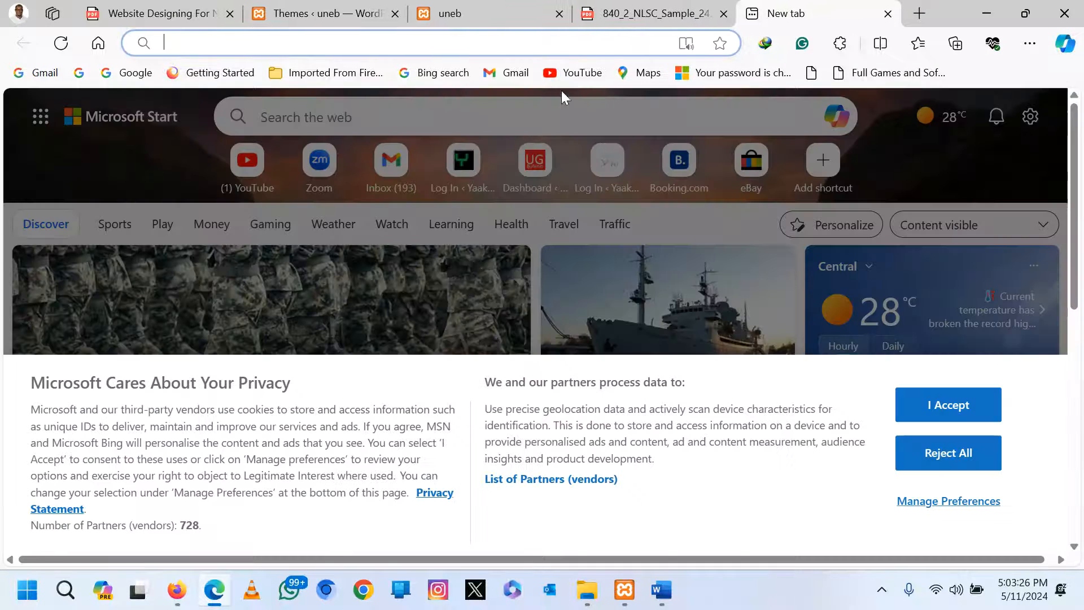
pyautogui.click(574, 75)
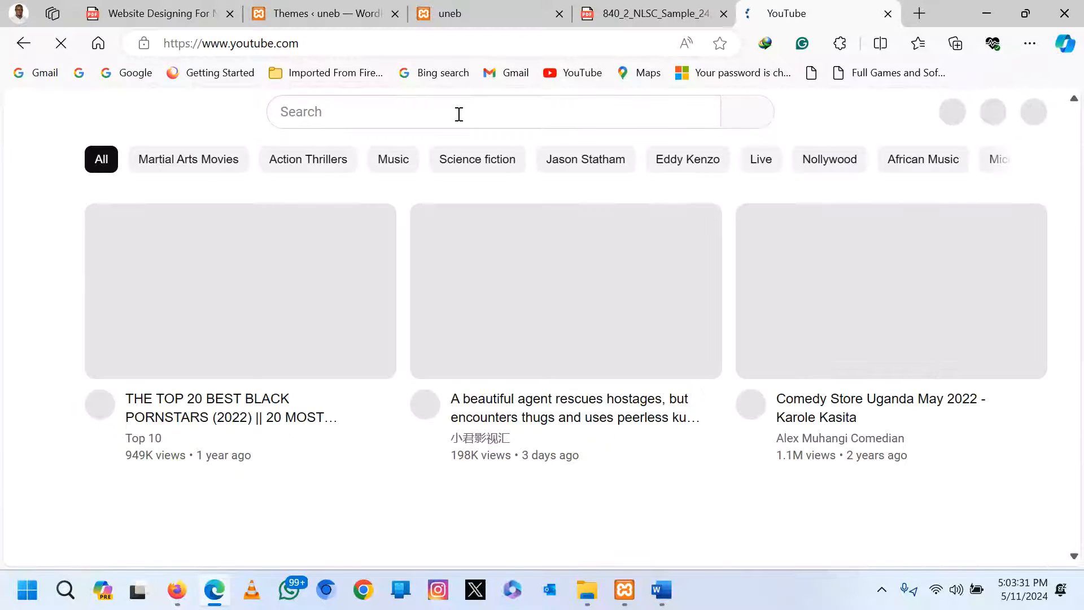
pyautogui.click(463, 110)
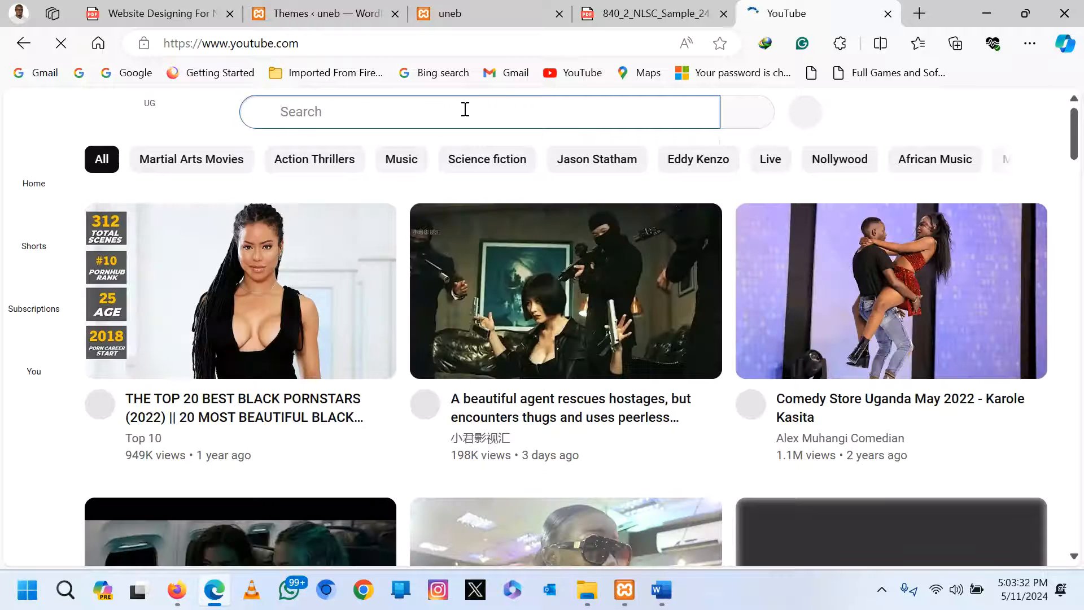
pyautogui.write('Kak')
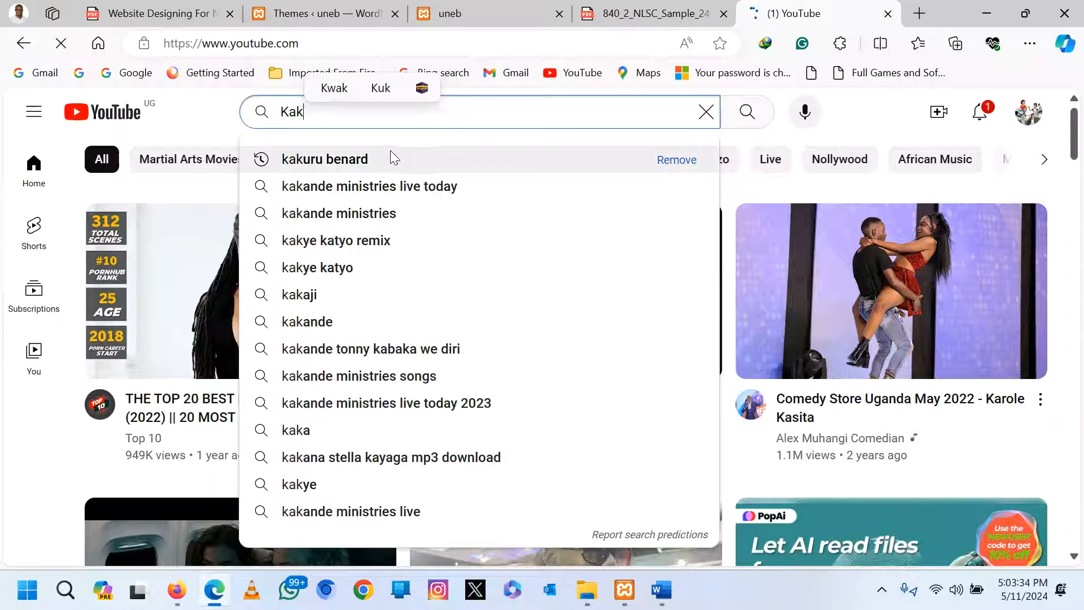
pyautogui.click(391, 152)
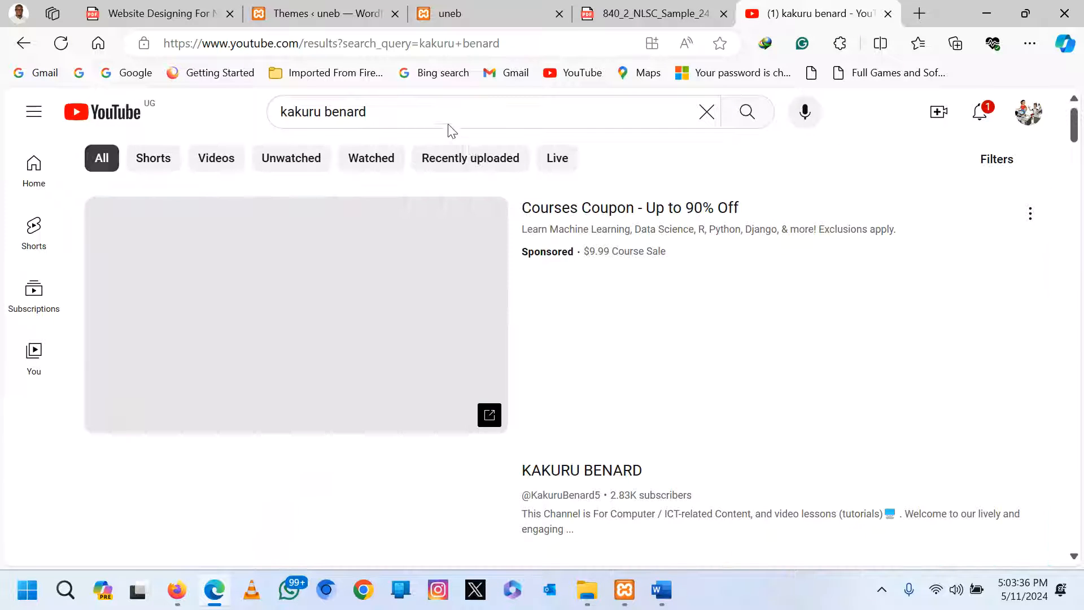
# Open the tutor's channel and browse its Videos tab.
pyautogui.click(299, 508)
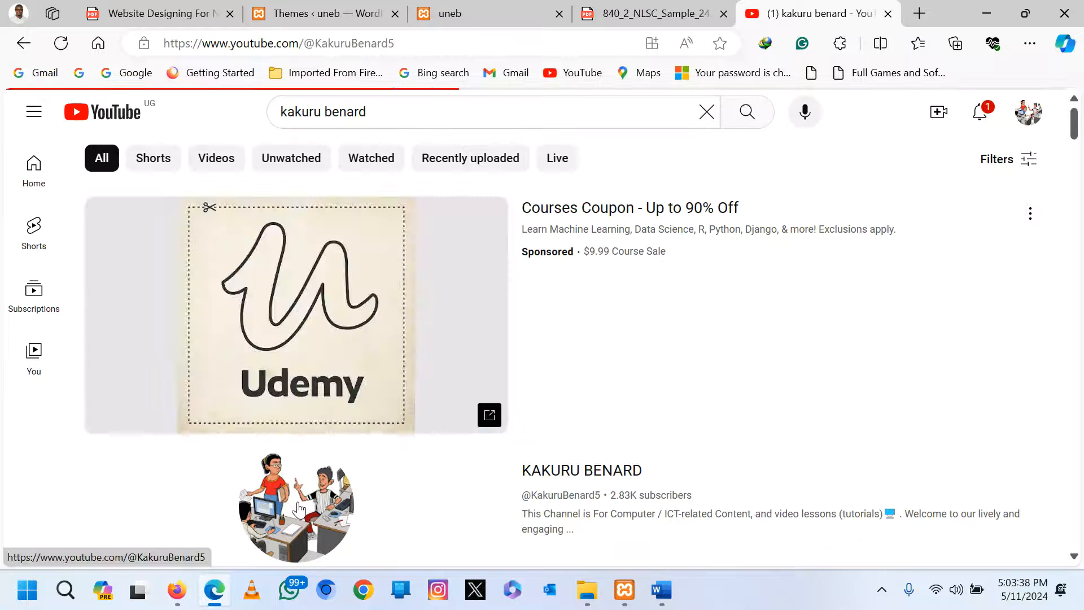
pyautogui.click(198, 479)
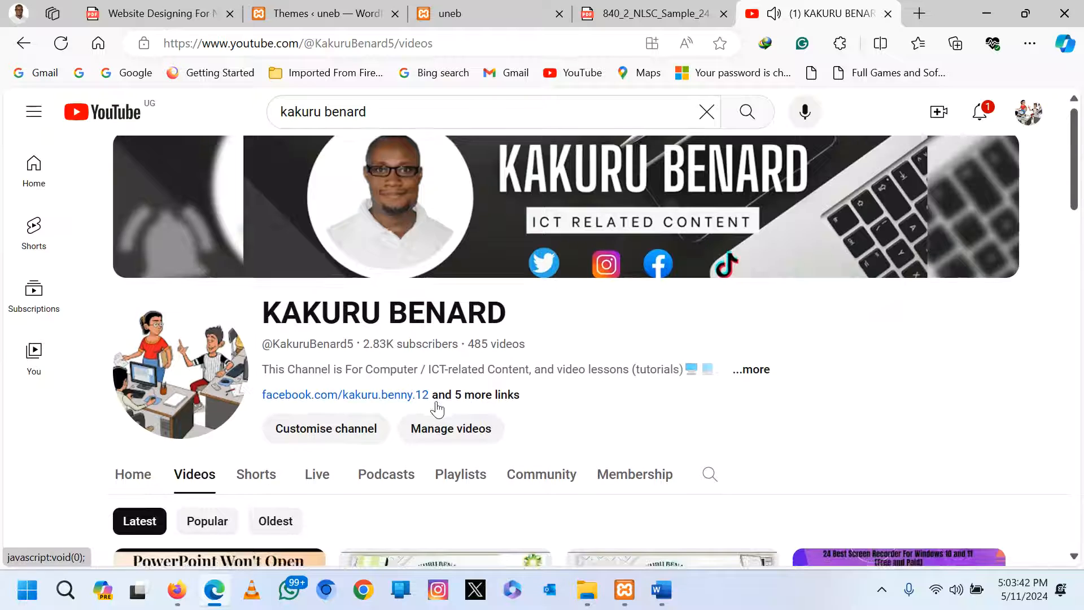
pyautogui.scroll(-5, 434, 410)
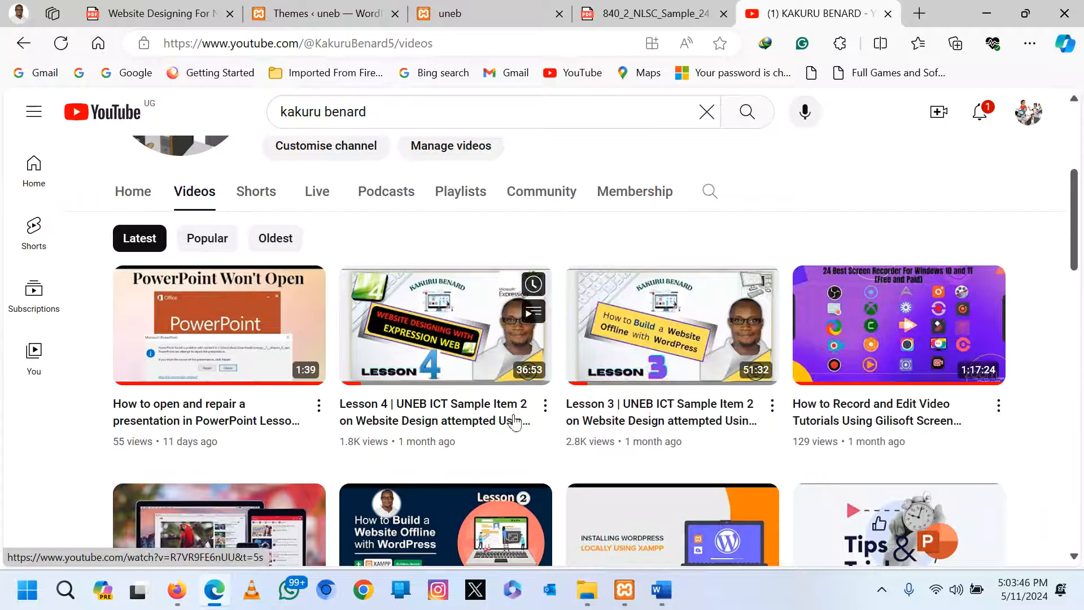
pyautogui.scroll(-4, 447, 412)
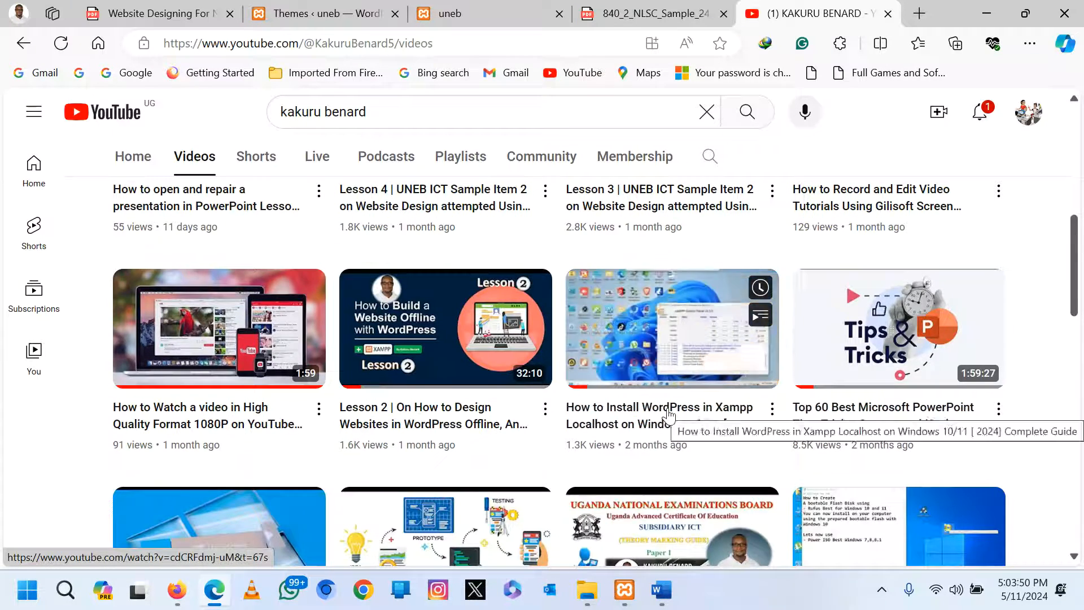
pyautogui.scroll(4, 667, 415)
pyautogui.scroll(-3, 670, 416)
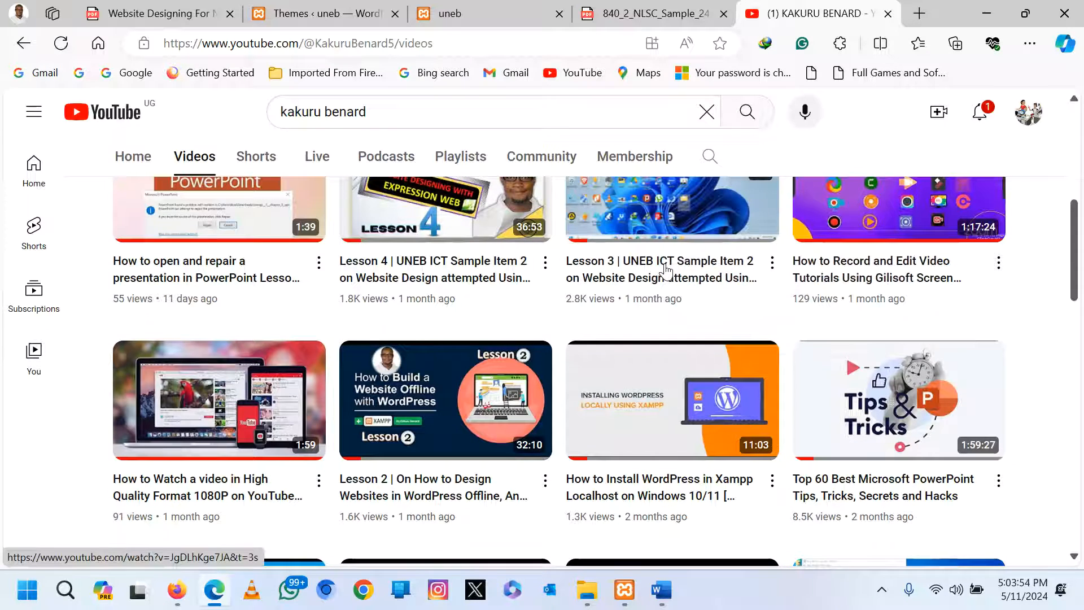
# Play the Lesson 3 WordPress website design video and expand its full description.
pyautogui.click(665, 275)
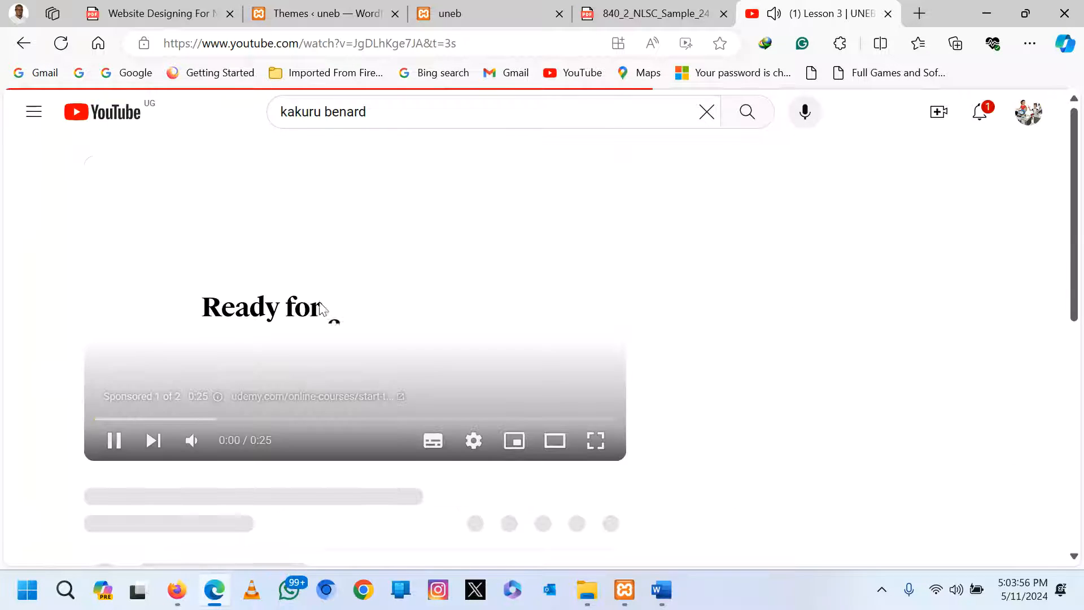
pyautogui.scroll(-1, 389, 305)
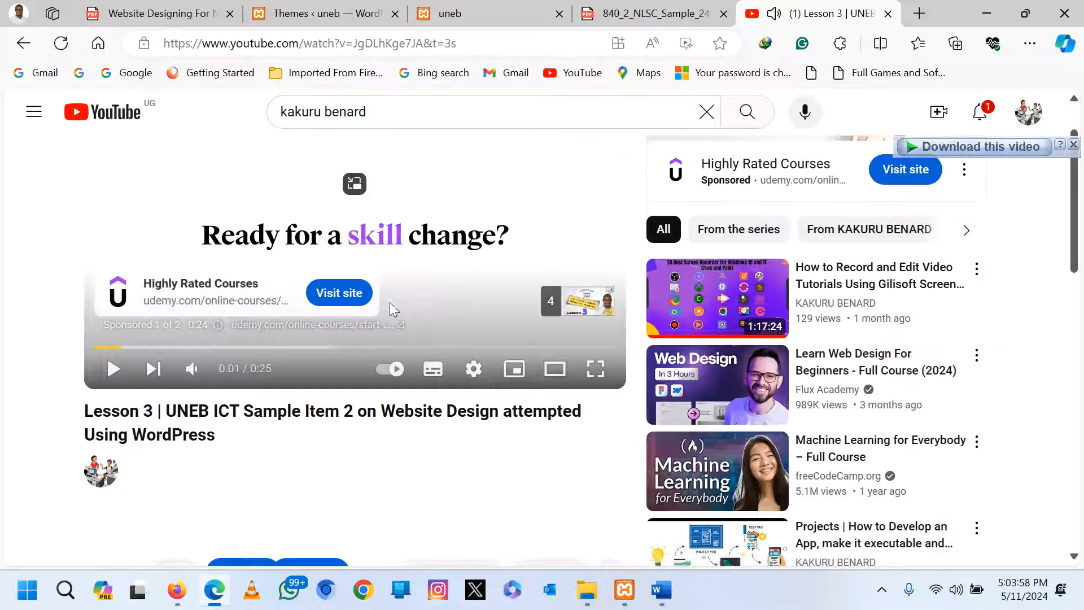
pyautogui.scroll(-2, 247, 445)
pyautogui.scroll(2, 330, 351)
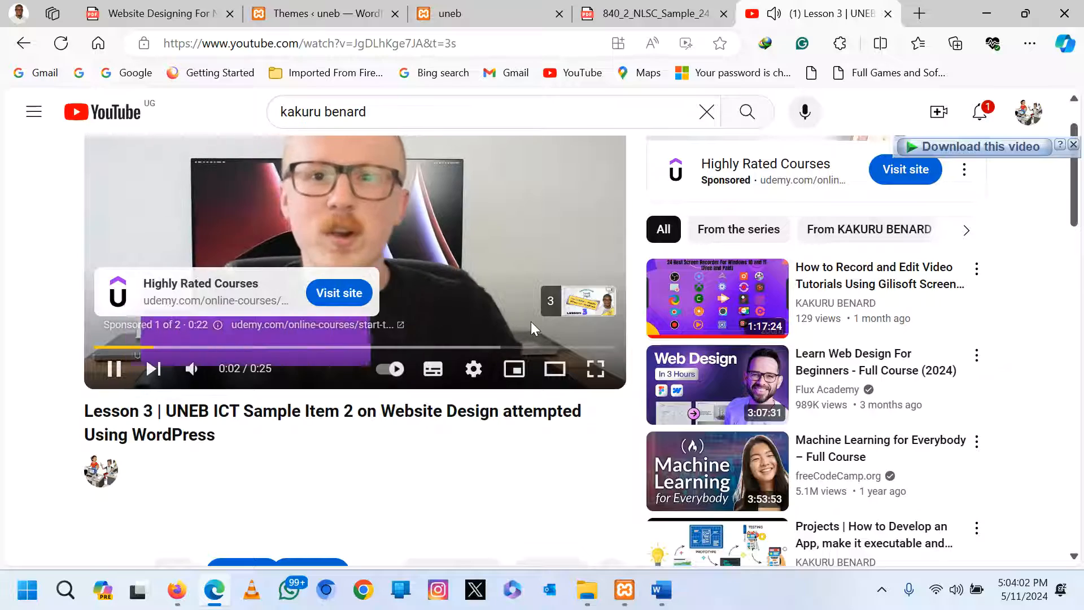
pyautogui.scroll(-5, 440, 407)
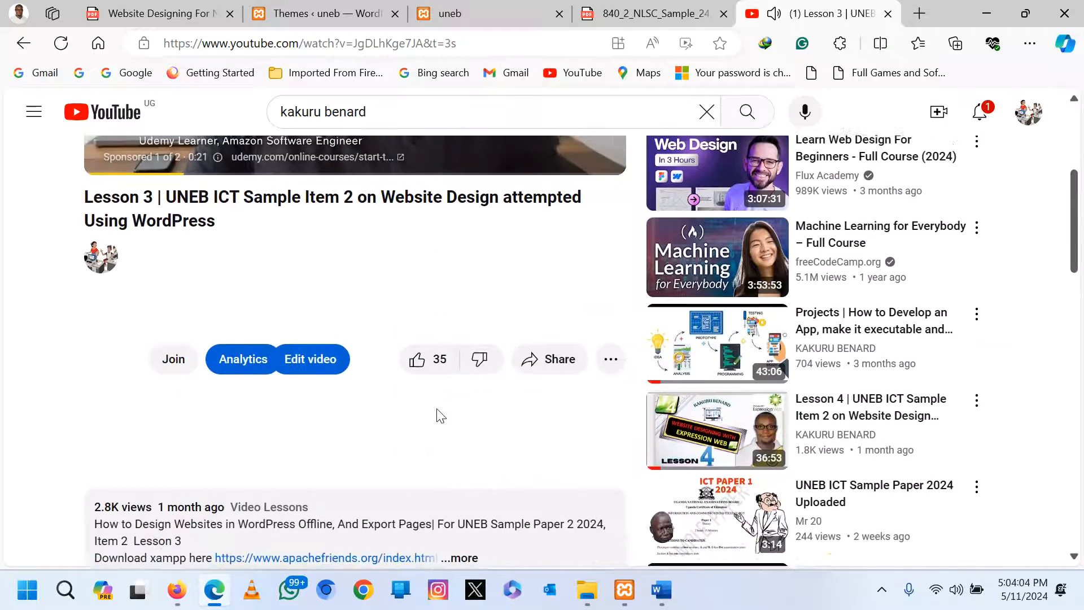
pyautogui.scroll(5, 436, 417)
pyautogui.scroll(-1, 443, 344)
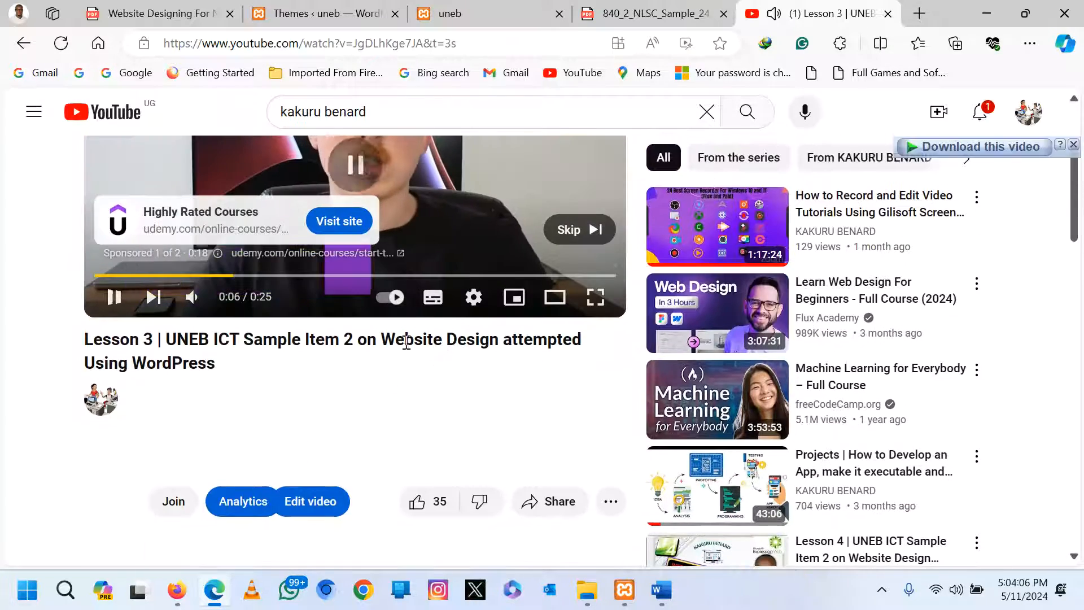
pyautogui.scroll(-6, 387, 431)
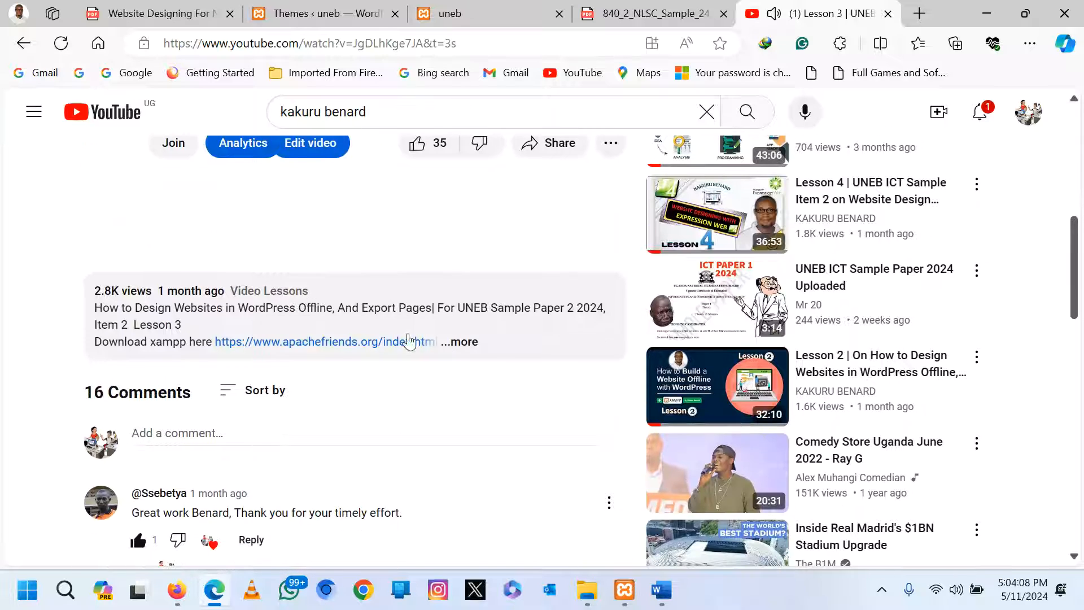
pyautogui.click(468, 343)
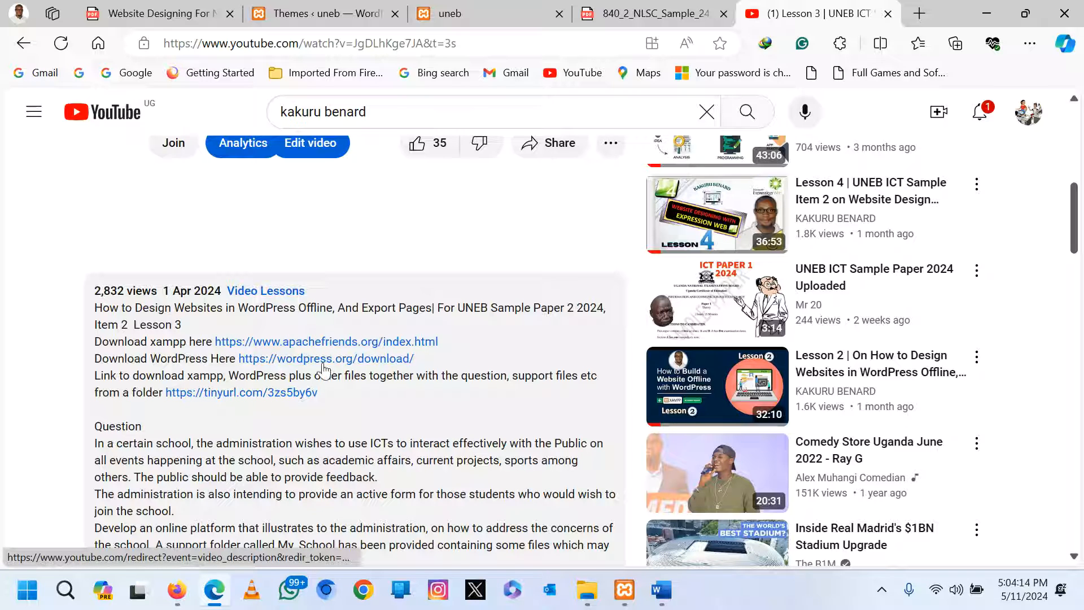
pyautogui.scroll(-1, 267, 326)
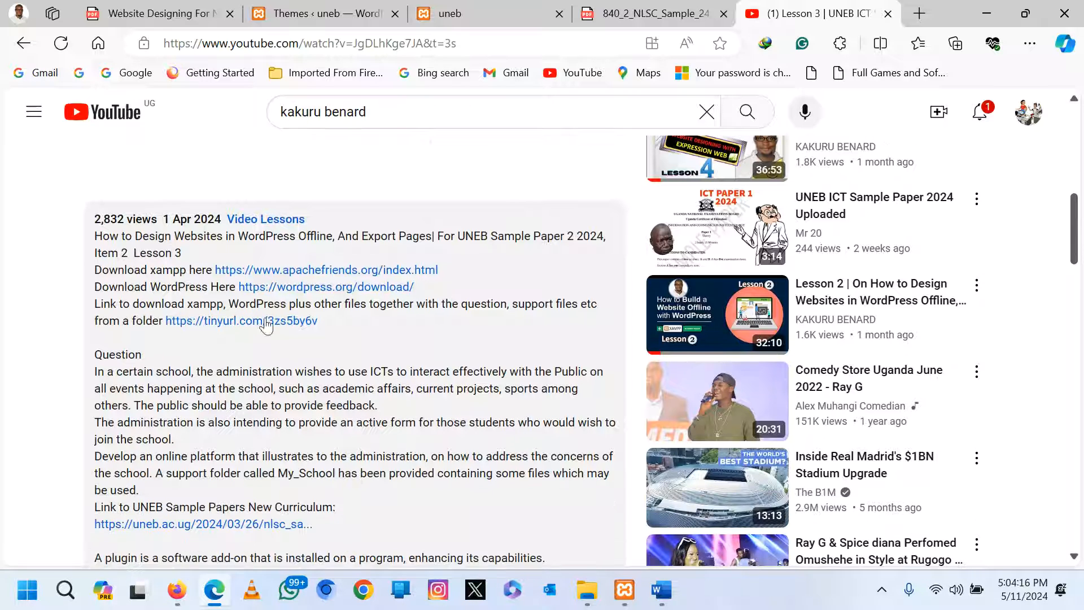
# Glance at the WordPress Setup Files folder, then return to the video page.
pyautogui.click(588, 597)
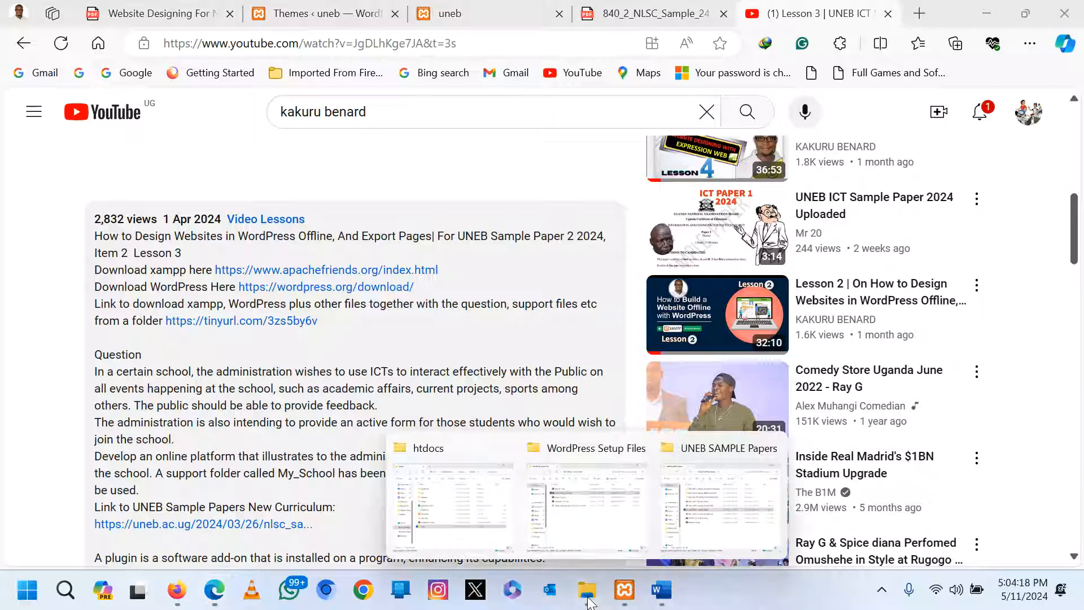
pyautogui.click(597, 531)
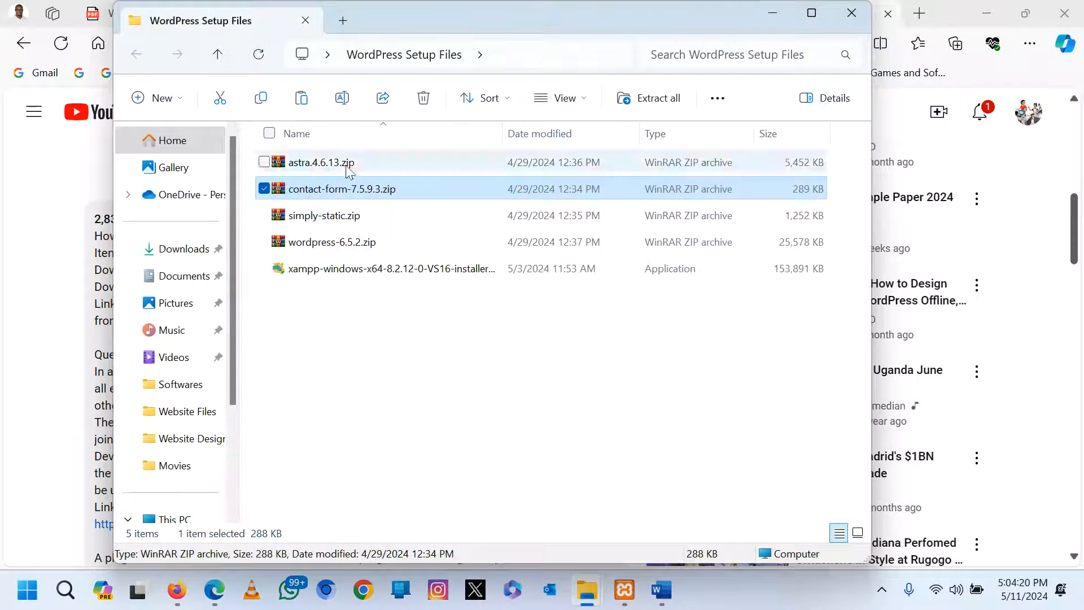
pyautogui.click(16, 357)
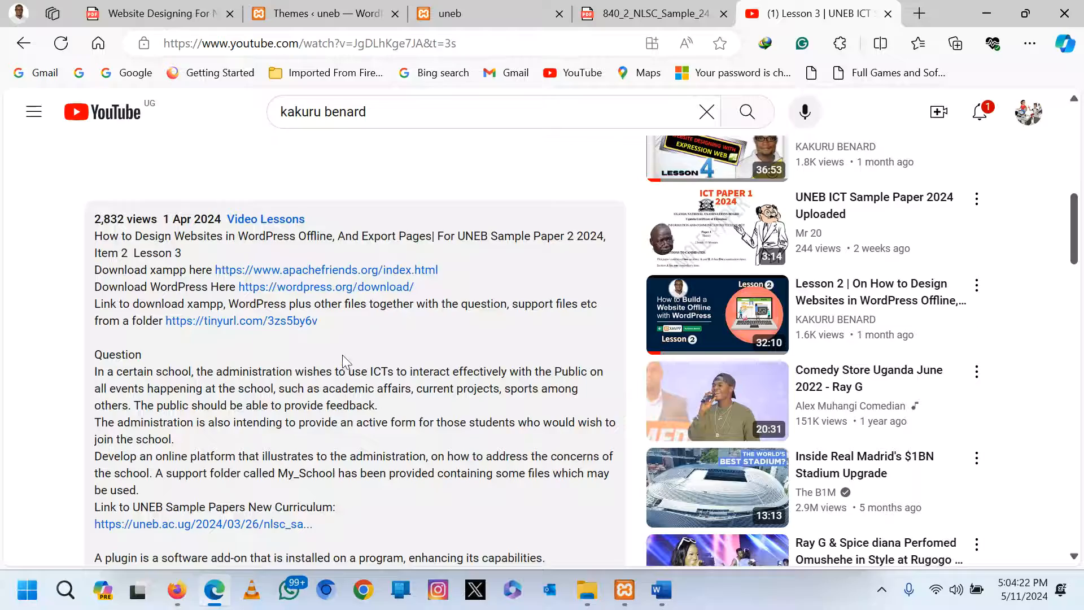
pyautogui.scroll(-5, 345, 362)
pyautogui.scroll(9, 353, 370)
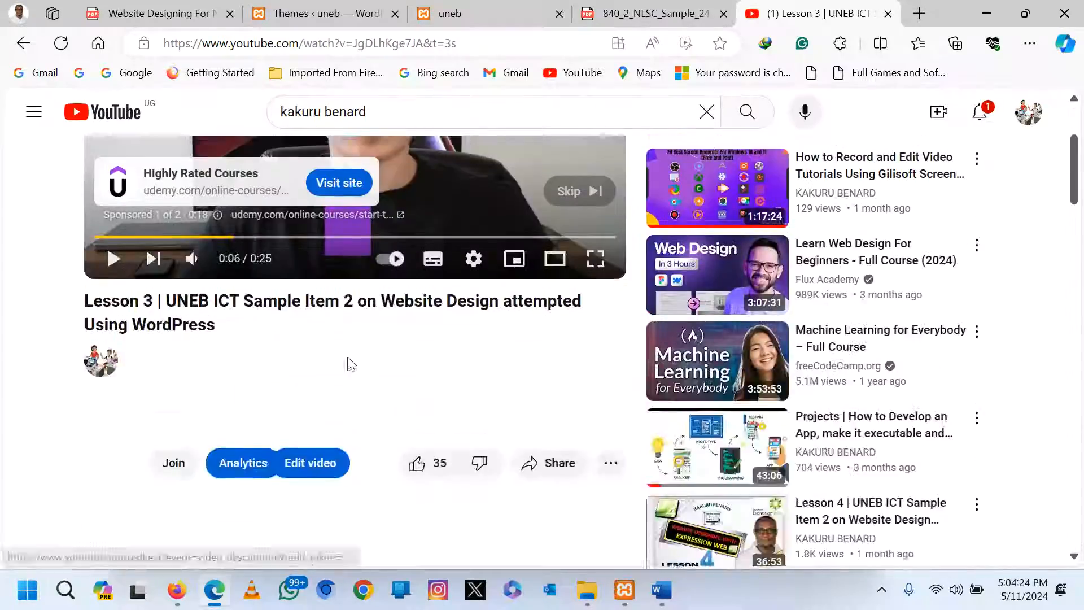
pyautogui.scroll(3, 350, 365)
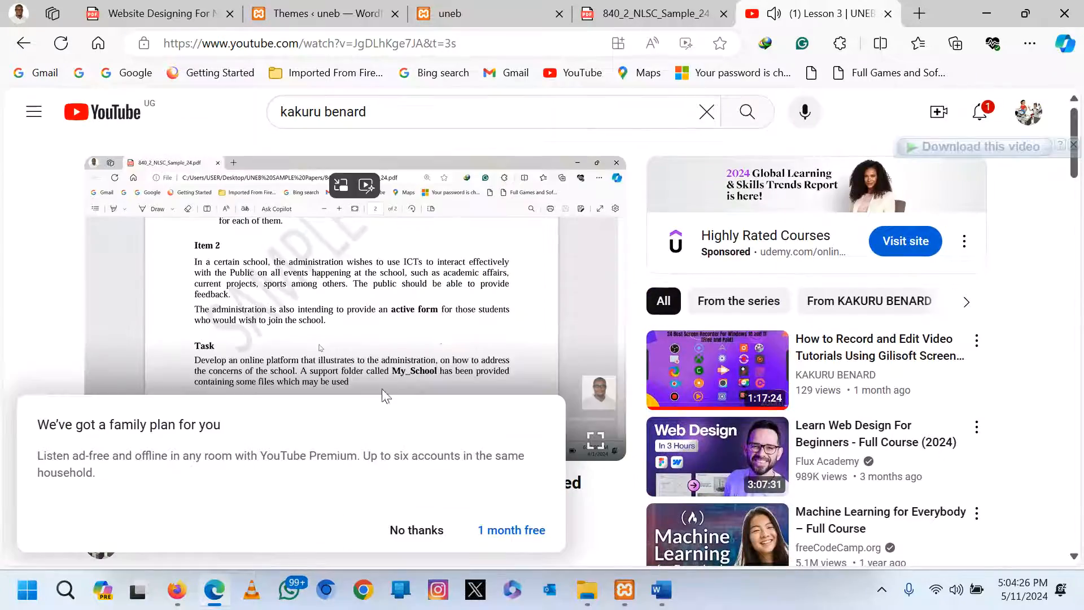
# Leave the YouTube Premium page, go back to the Lesson 3 video and pause it.
pyautogui.click(503, 529)
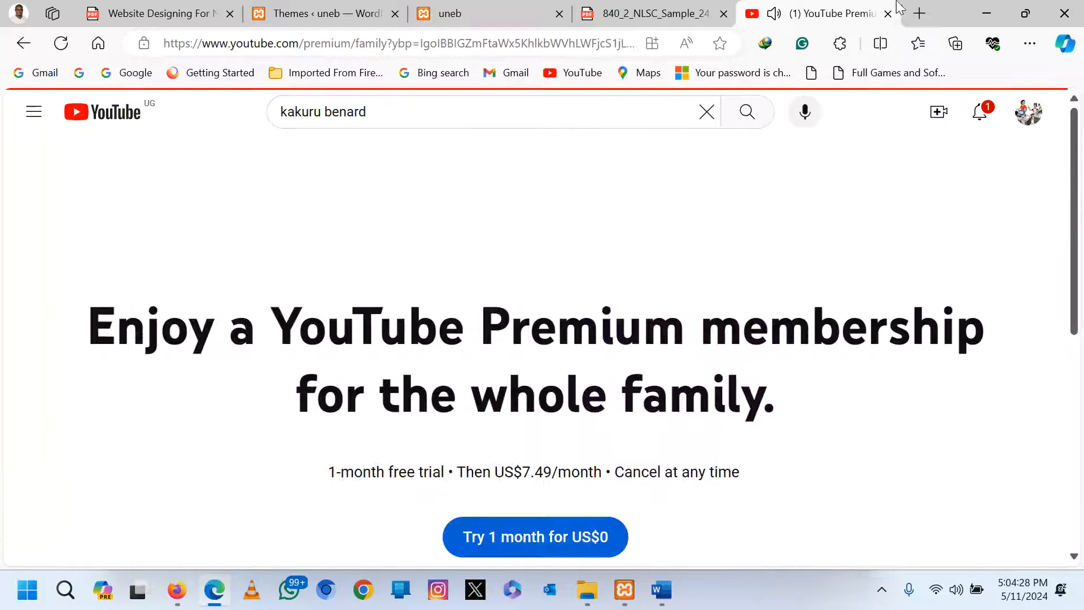
pyautogui.click(713, 8)
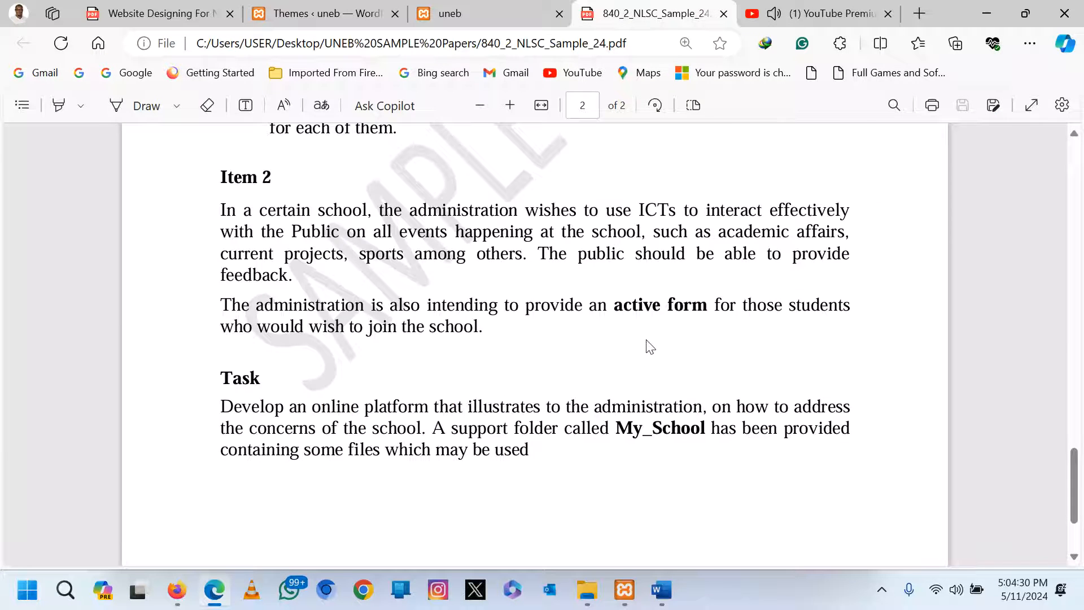
pyautogui.click(784, 9)
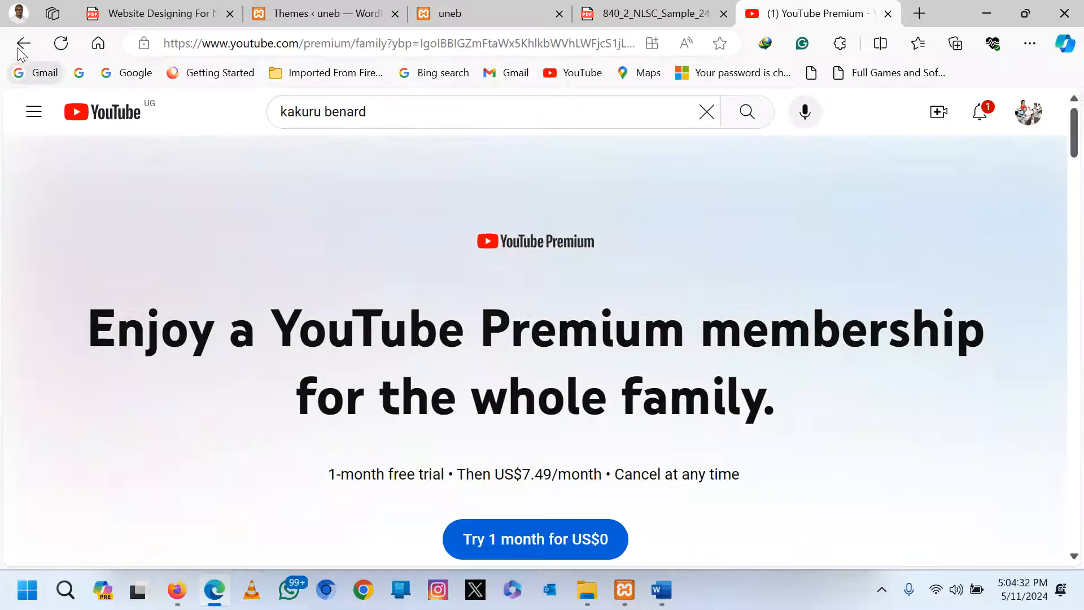
pyautogui.click(23, 43)
pyautogui.click(341, 303)
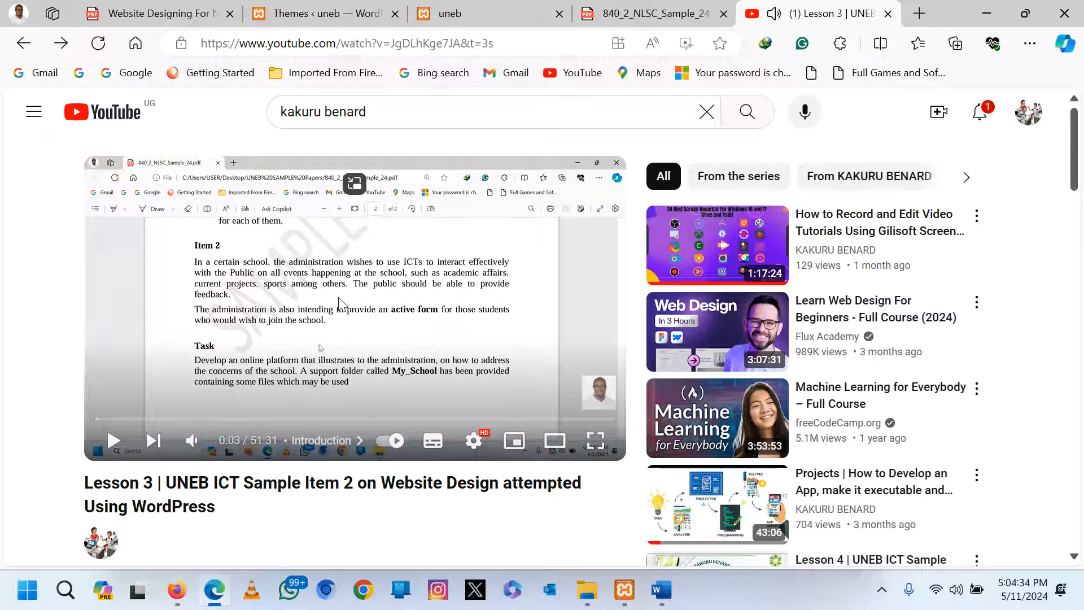